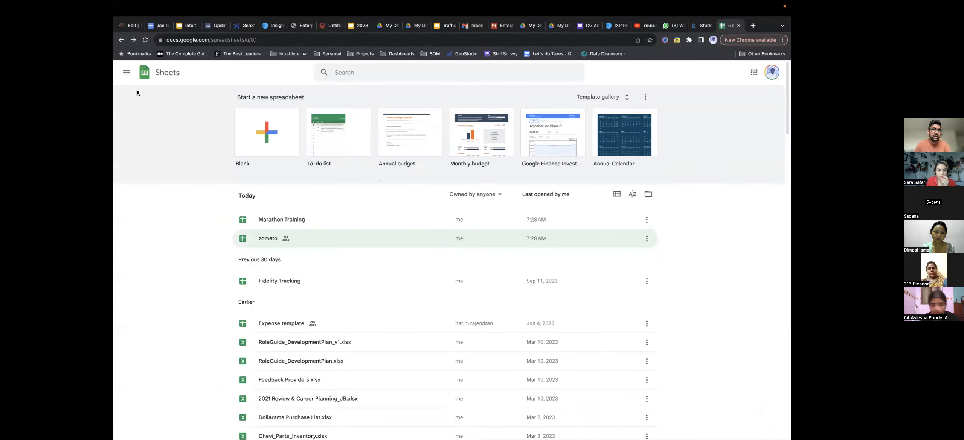
# Leave the Sheets home page and go to docs.google.com
pyautogui.click(121, 39)
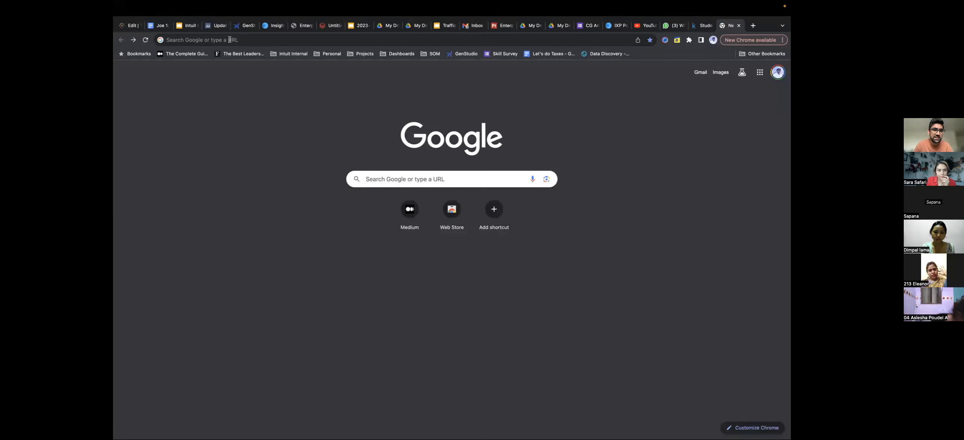
pyautogui.click(231, 40)
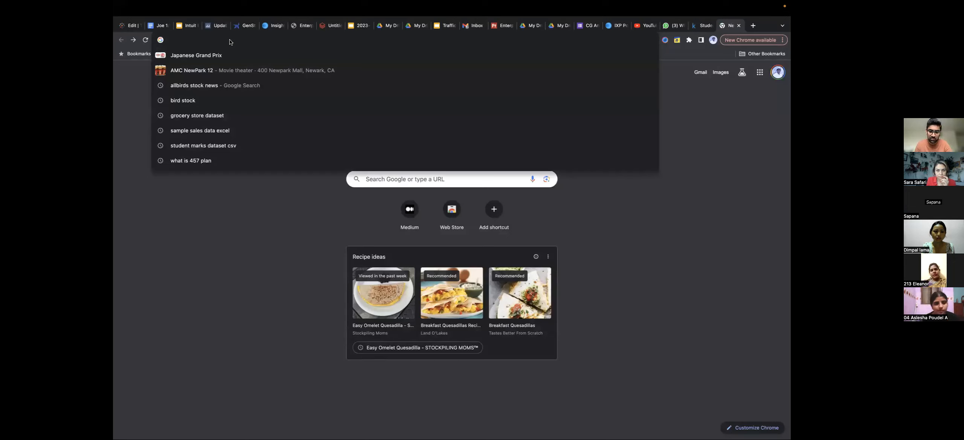
pyautogui.write('docs')
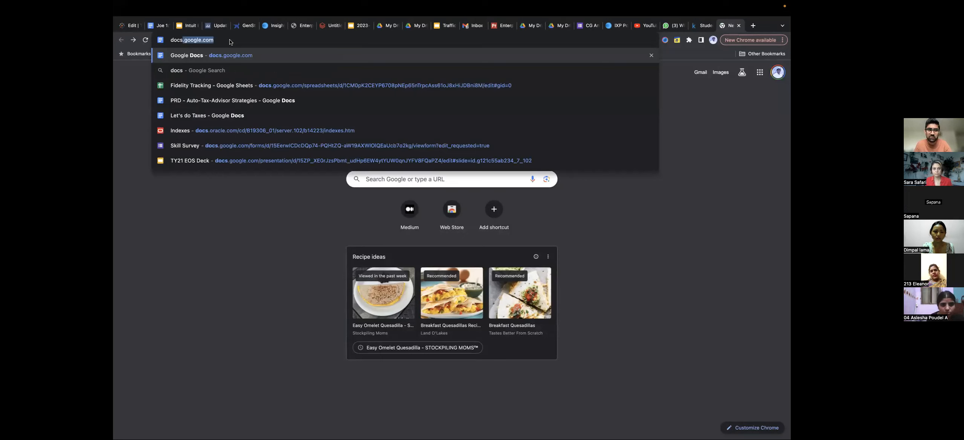
pyautogui.press('Right')
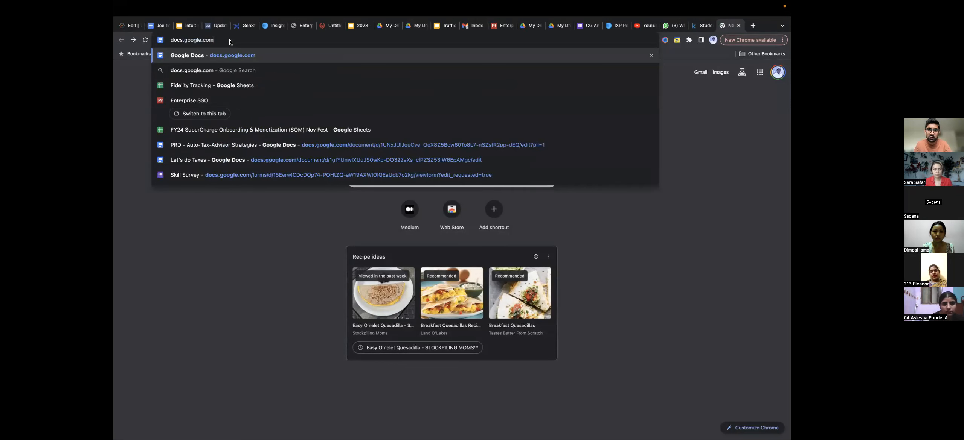
pyautogui.press('Return')
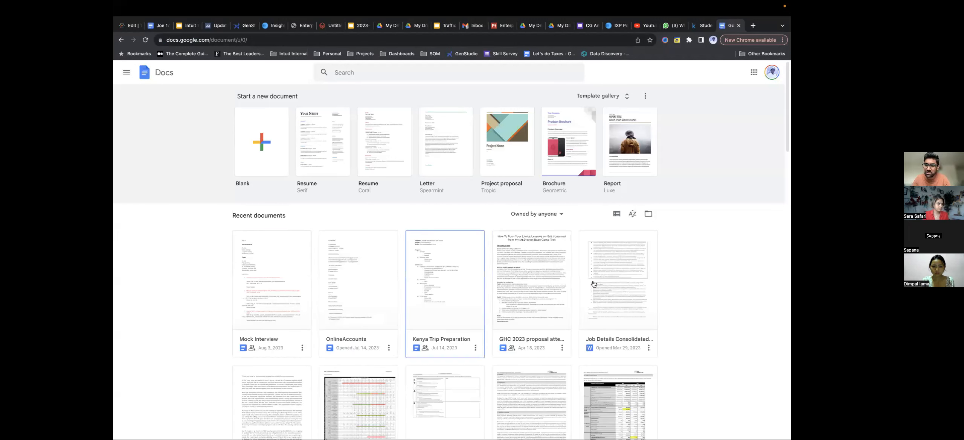
# Switch from the Docs home page to the Sheets home page
pyautogui.click(126, 72)
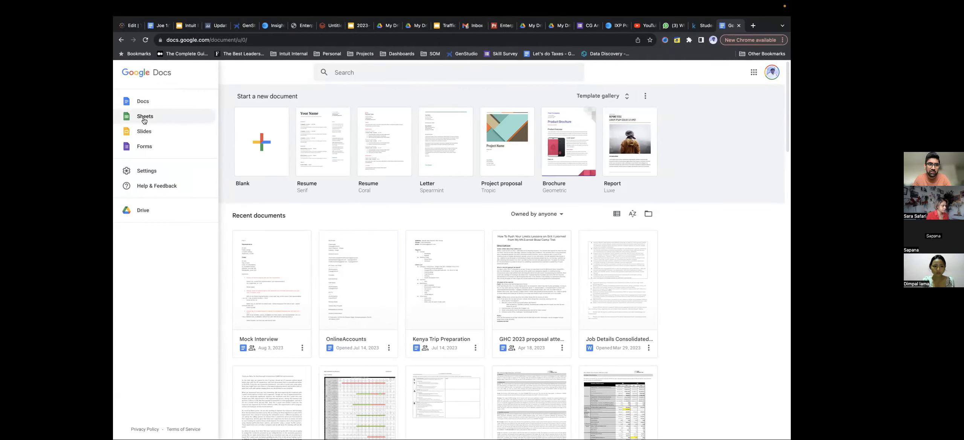
pyautogui.click(246, 87)
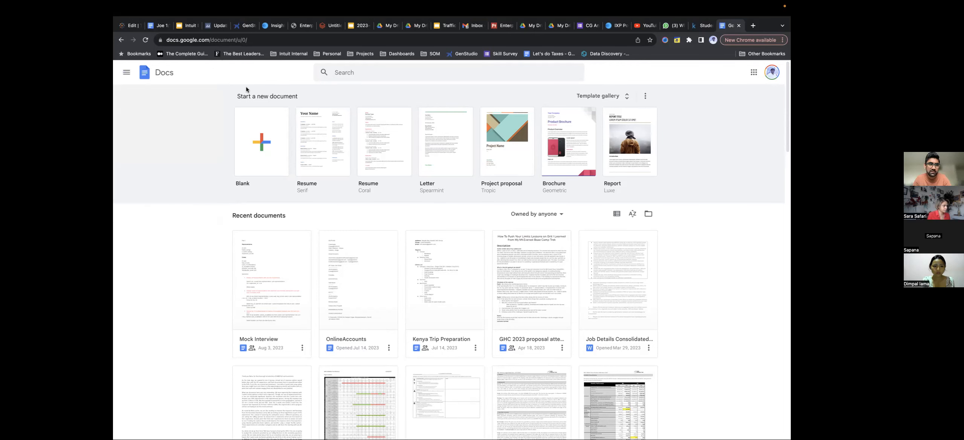
pyautogui.click(128, 78)
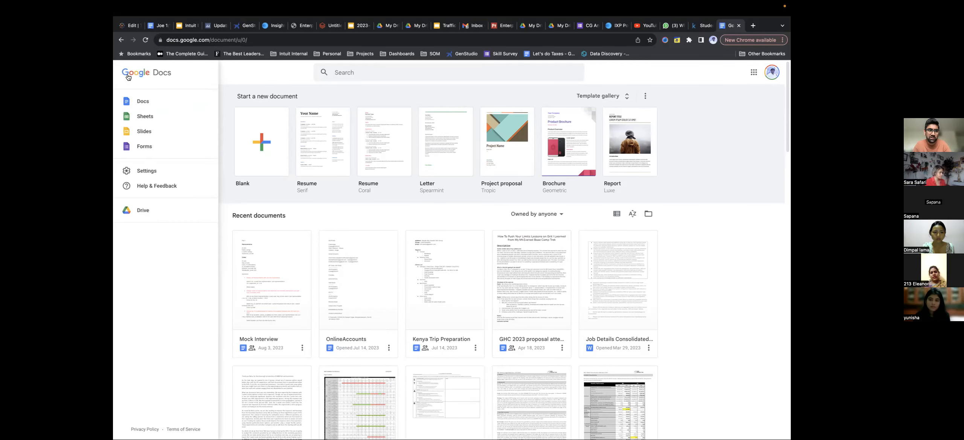
pyautogui.click(141, 118)
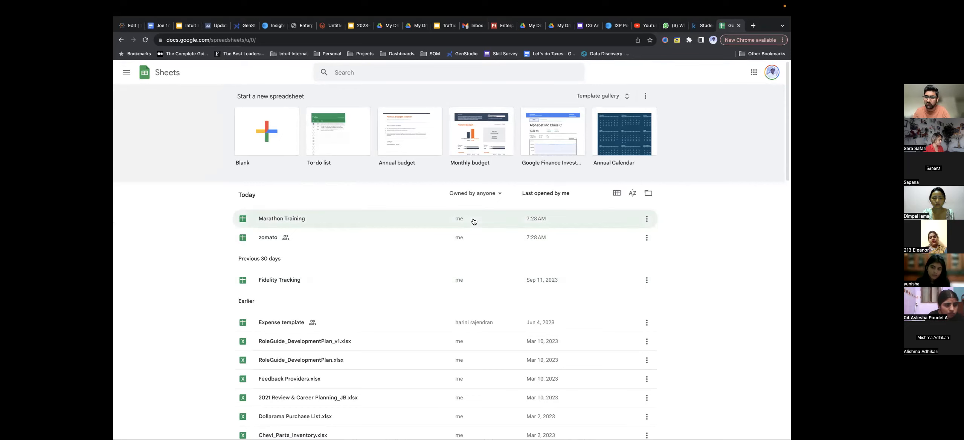
# Open the file picker, look through My Drive, Shared with me and Computers, and switch to the Upload source
pyautogui.click(648, 196)
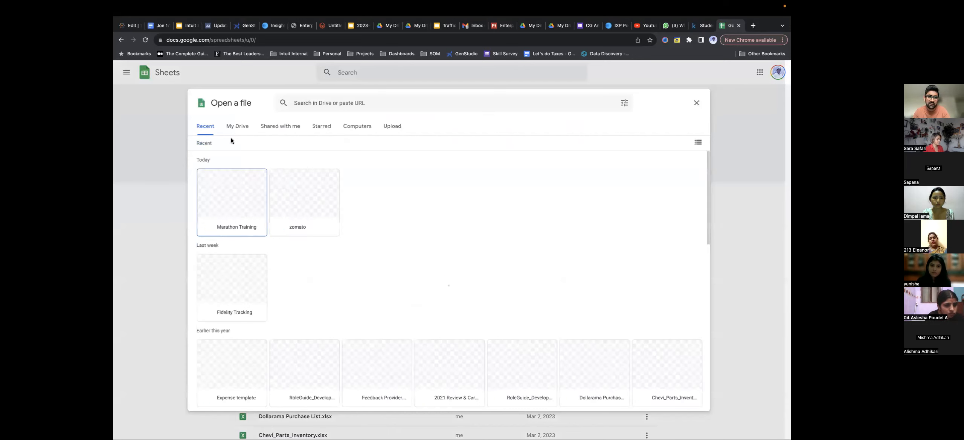
pyautogui.click(238, 132)
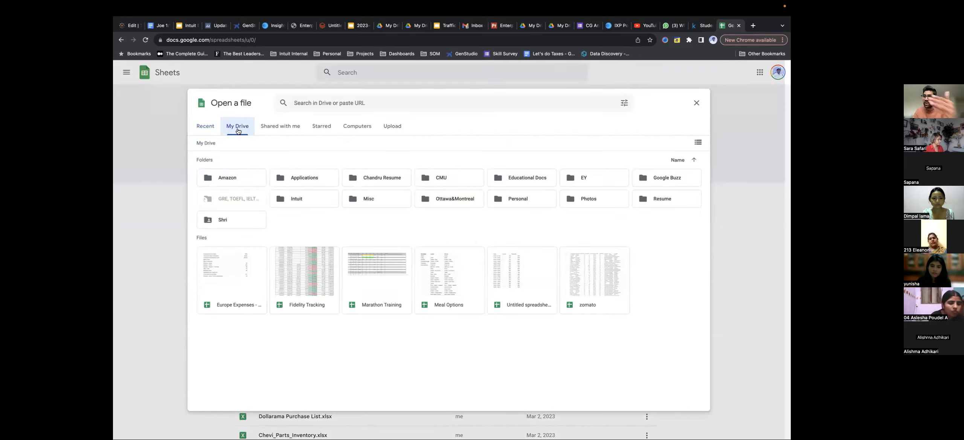
pyautogui.click(277, 129)
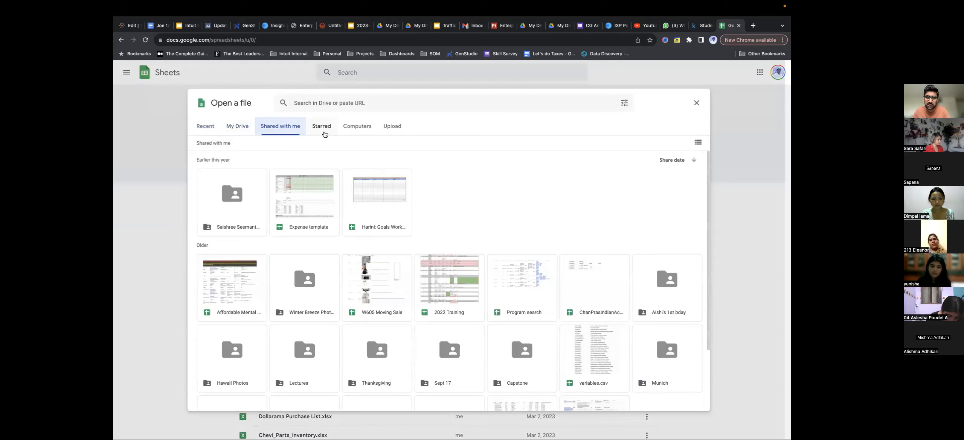
pyautogui.click(362, 132)
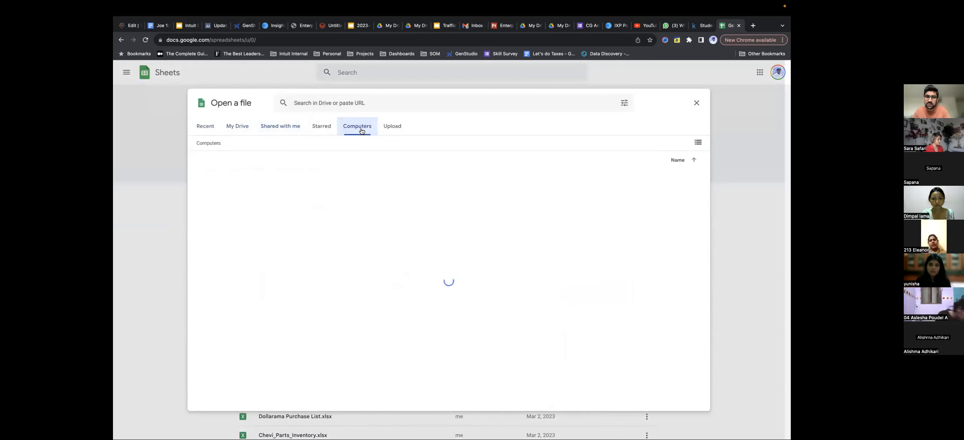
pyautogui.click(392, 131)
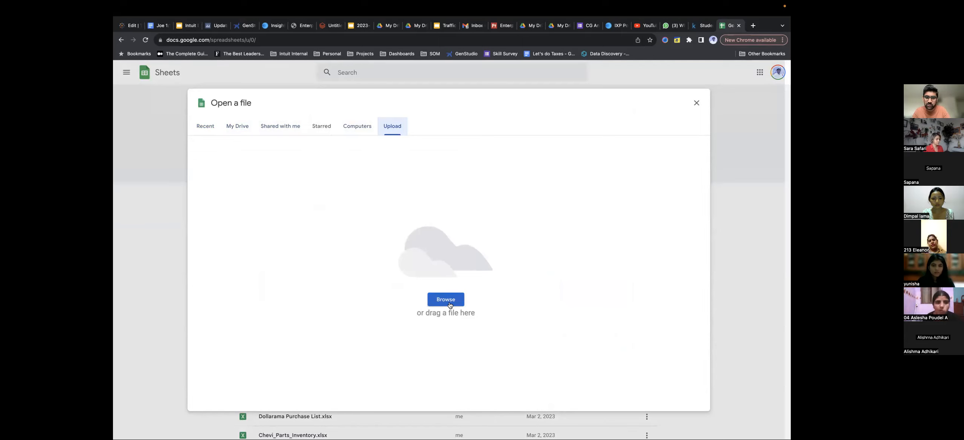
# Browse the computer's Downloads and Documents folders for a data file to upload, and dismiss the file chooser
pyautogui.click(449, 304)
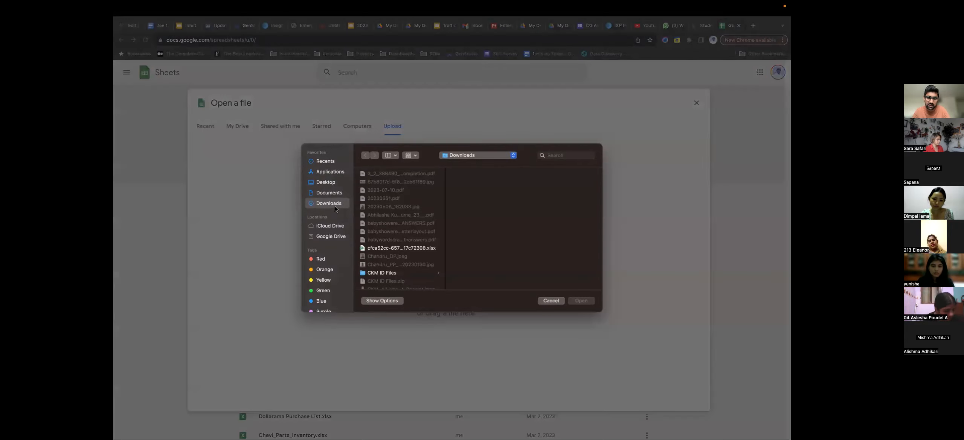
pyautogui.scroll(-15, 378, 224)
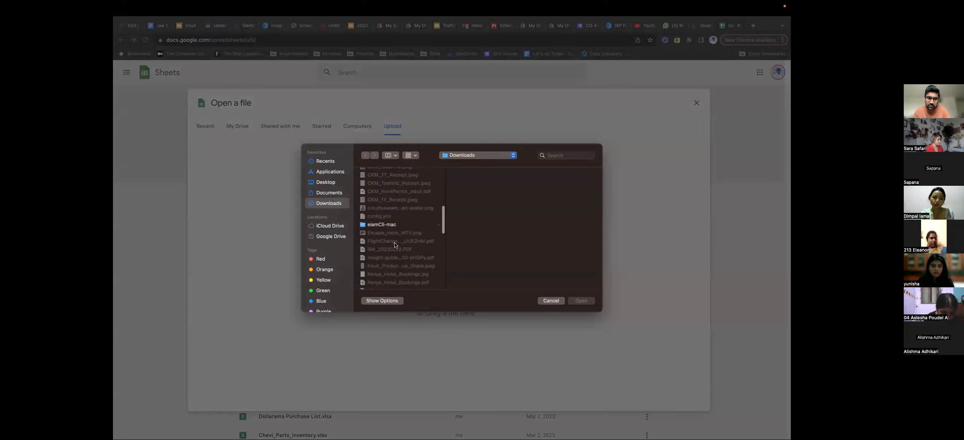
pyautogui.scroll(-10, 394, 245)
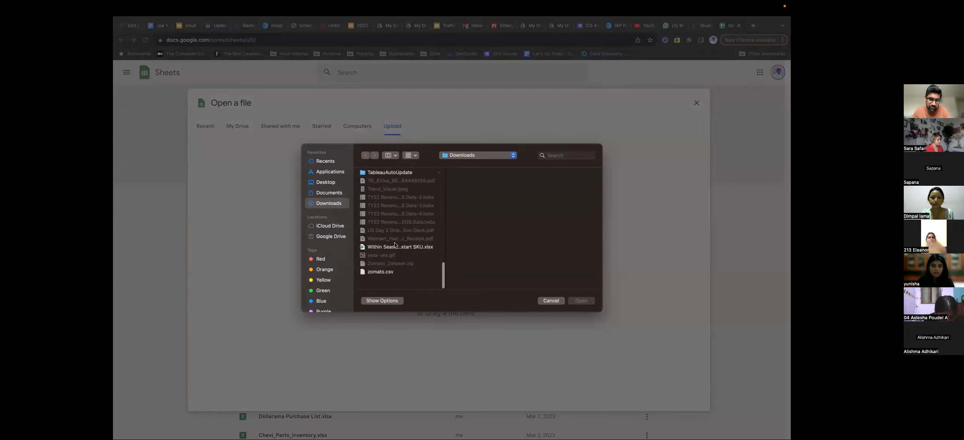
pyautogui.scroll(10, 387, 280)
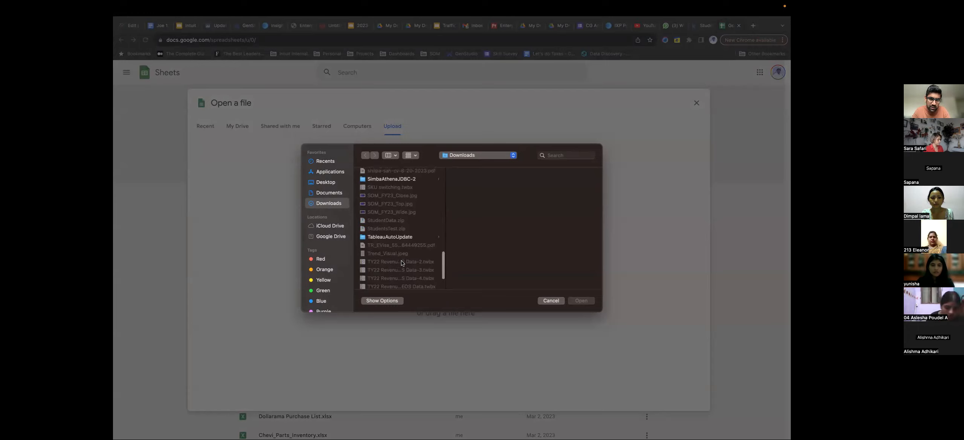
pyautogui.scroll(4, 401, 262)
pyautogui.scroll(4, 401, 241)
pyautogui.scroll(10, 401, 225)
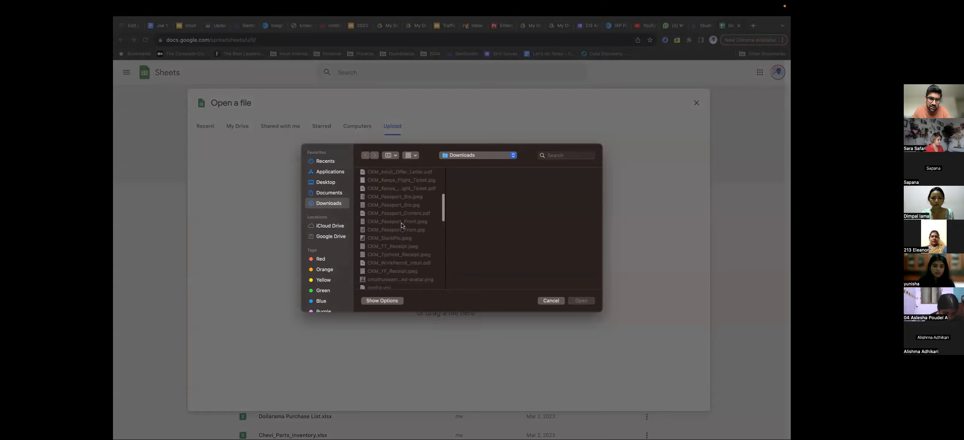
pyautogui.scroll(6, 401, 225)
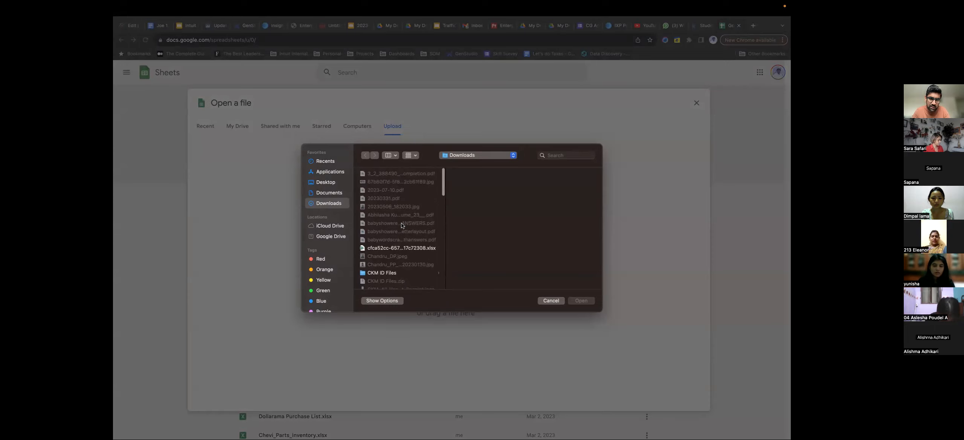
pyautogui.click(333, 196)
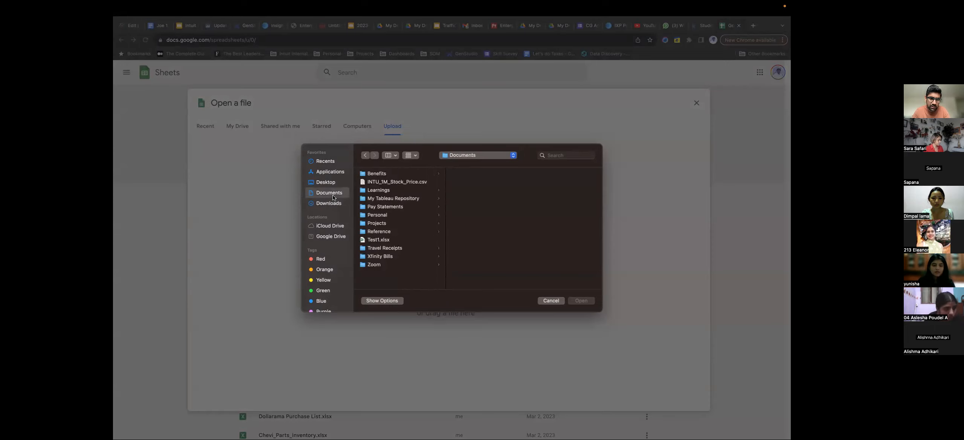
pyautogui.click(334, 204)
pyautogui.scroll(-10, 405, 220)
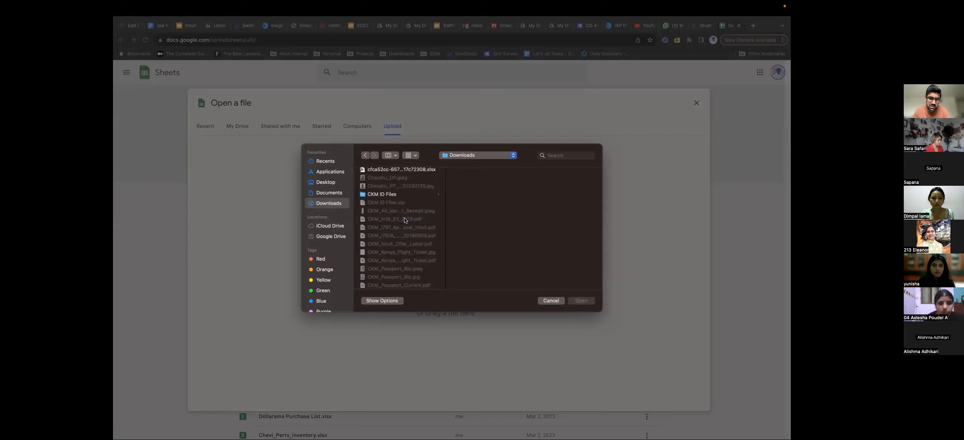
pyautogui.scroll(-5, 405, 220)
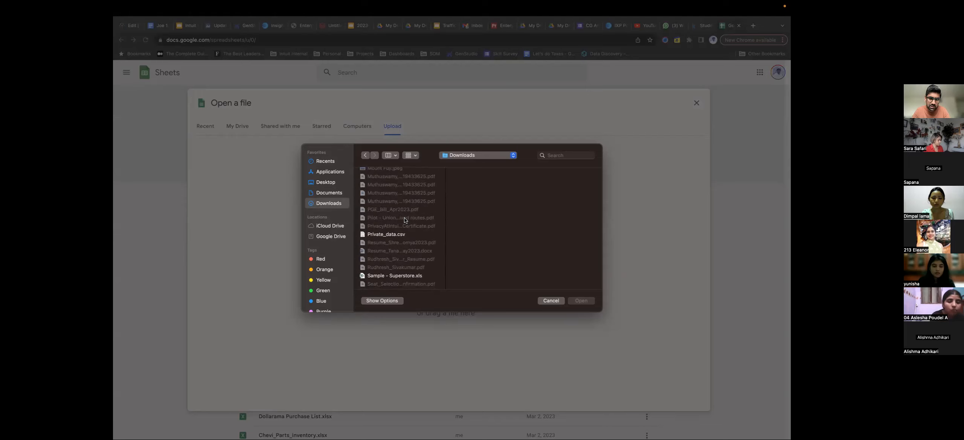
pyautogui.scroll(-5, 405, 220)
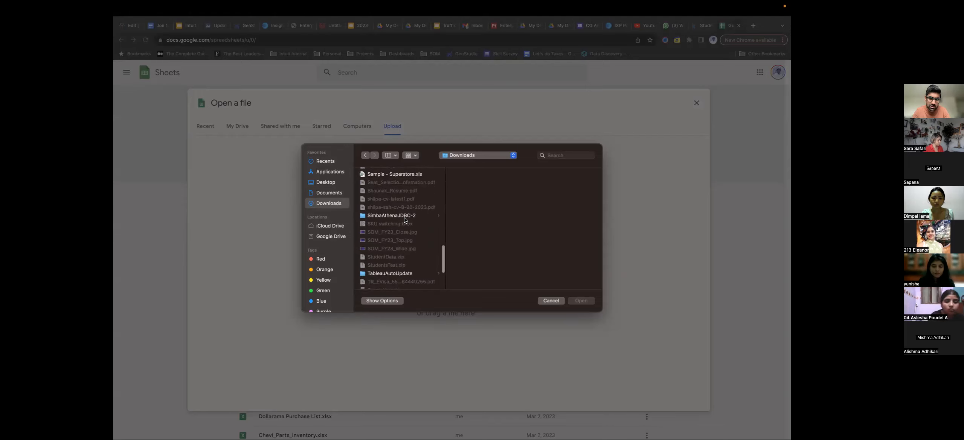
pyautogui.click(551, 301)
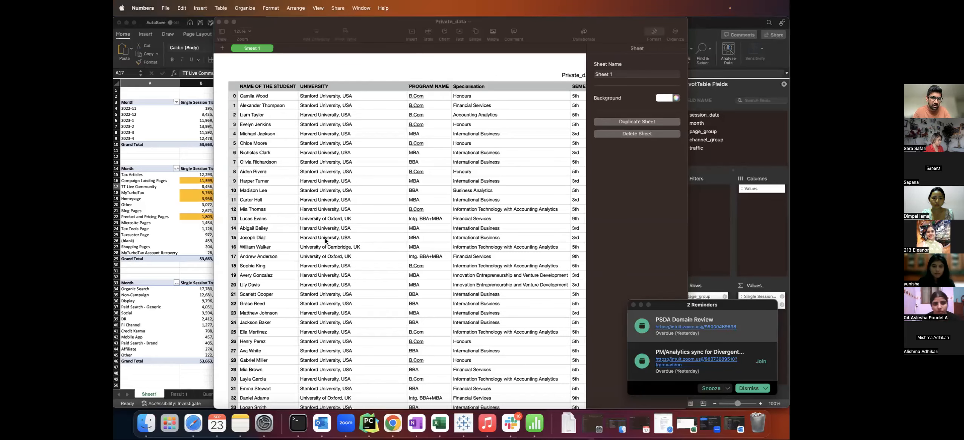
# Check the name of Private_data.csv in Finder, try to upload it from Downloads in the browser, and cancel the account reminder
pyautogui.click(371, 121)
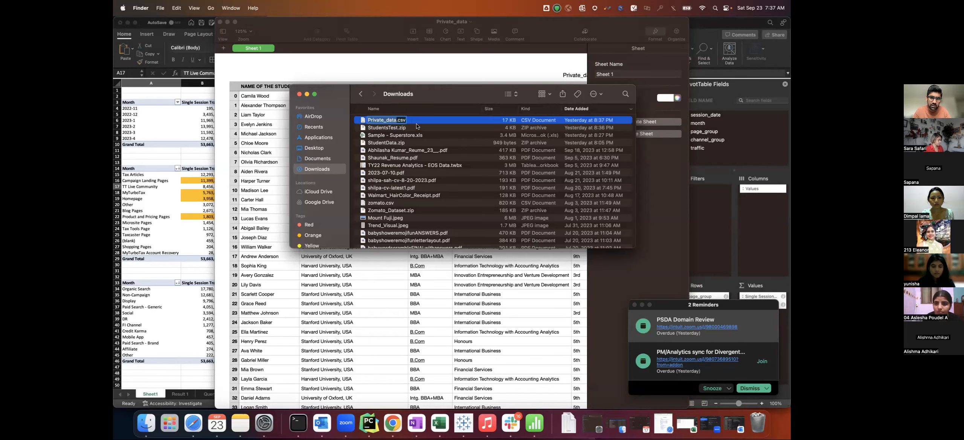
pyautogui.hotkey('ctrl', 'Right')
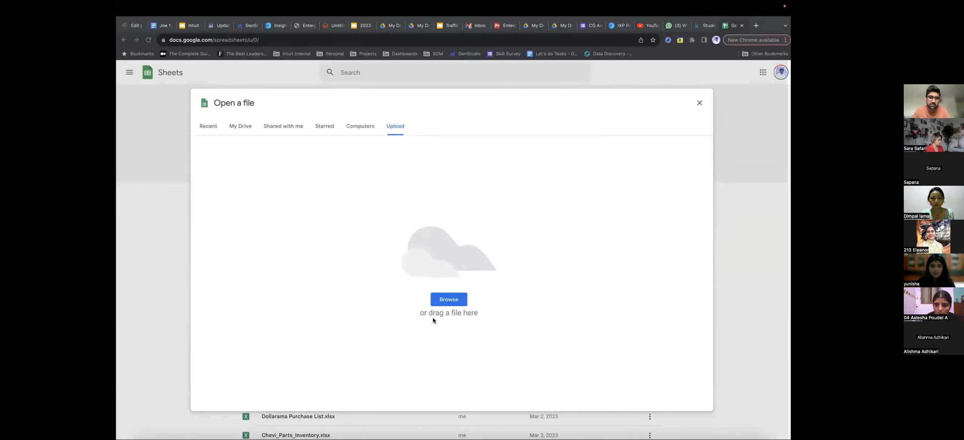
pyautogui.click(444, 299)
pyautogui.scroll(5, 397, 234)
pyautogui.scroll(-10, 397, 243)
pyautogui.click(393, 176)
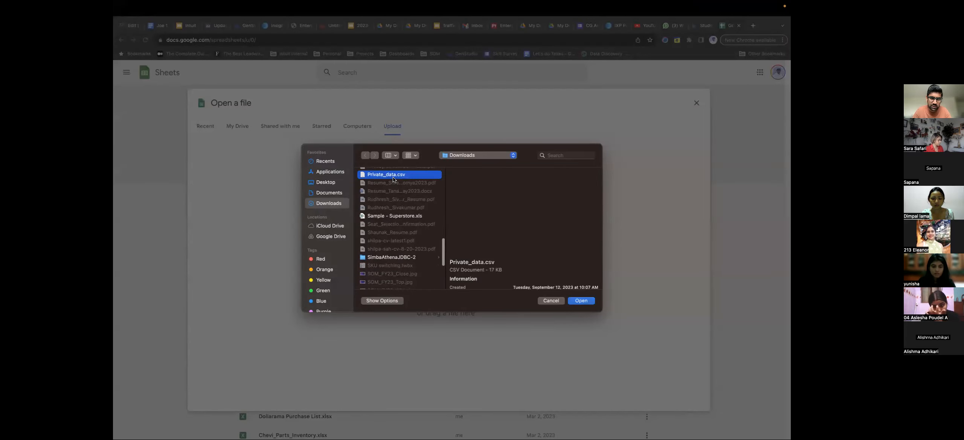
pyautogui.click(578, 303)
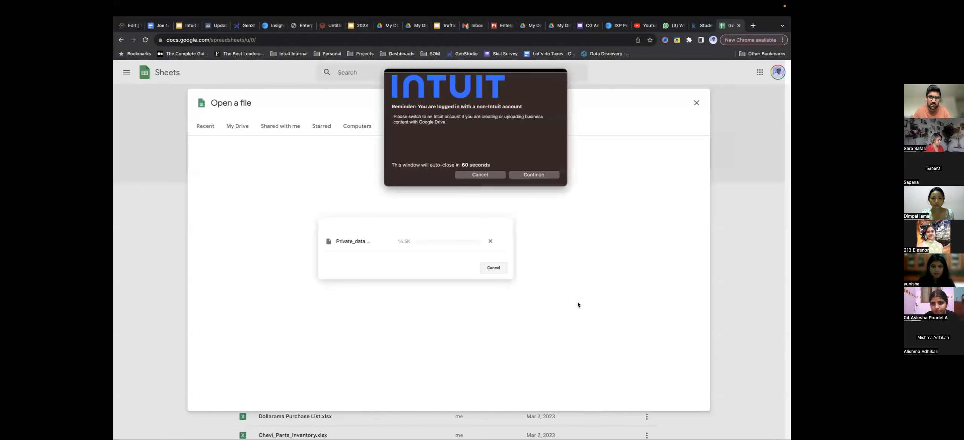
pyautogui.click(486, 174)
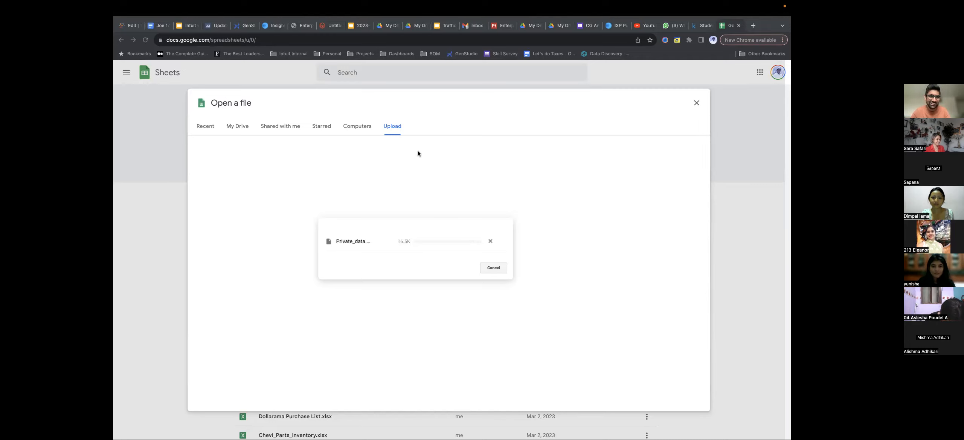
# Take the browser window out of full screen and cancel the pending upload of Private_data.csv
pyautogui.moveTo(139, 1)
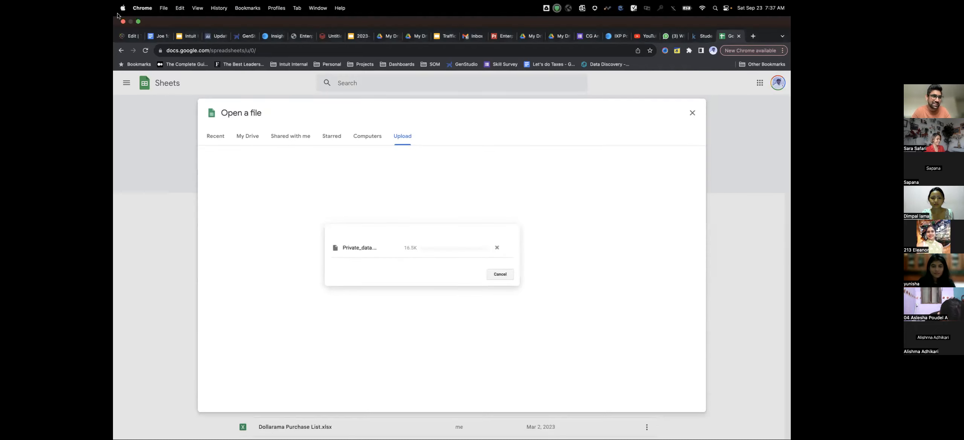
pyautogui.click(139, 22)
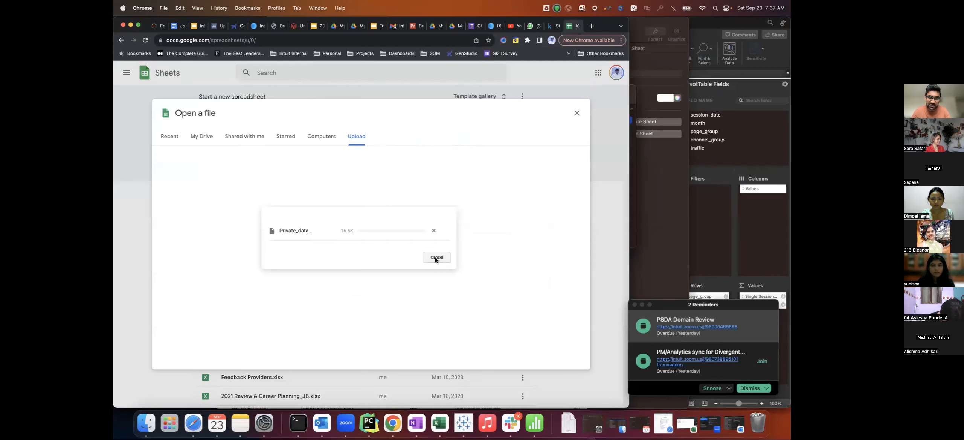
pyautogui.click(437, 258)
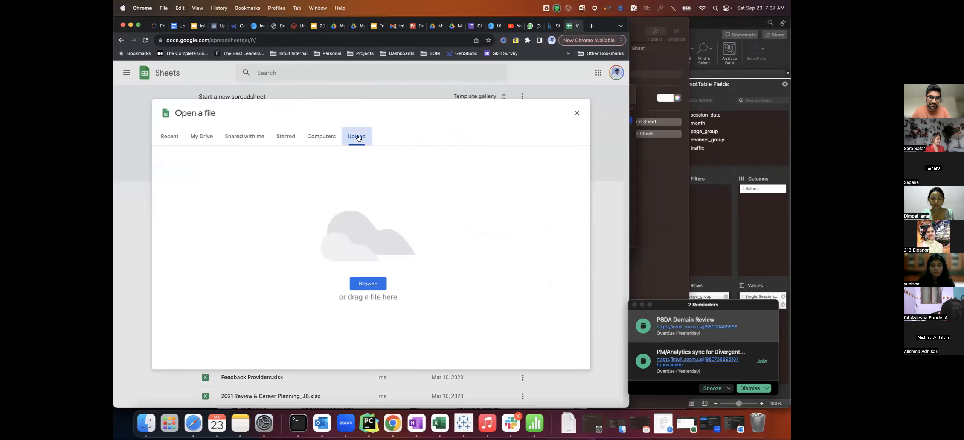
# Search the computer's files for "Private" and try to upload Private_data.csv to Sheets
pyautogui.click(367, 284)
pyautogui.scroll(-8, 324, 226)
pyautogui.click(487, 140)
pyautogui.write('Private')
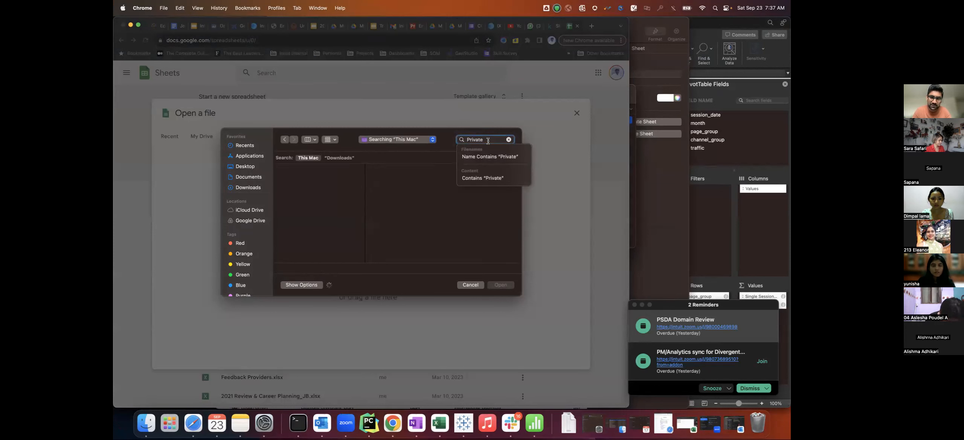
pyautogui.click(314, 181)
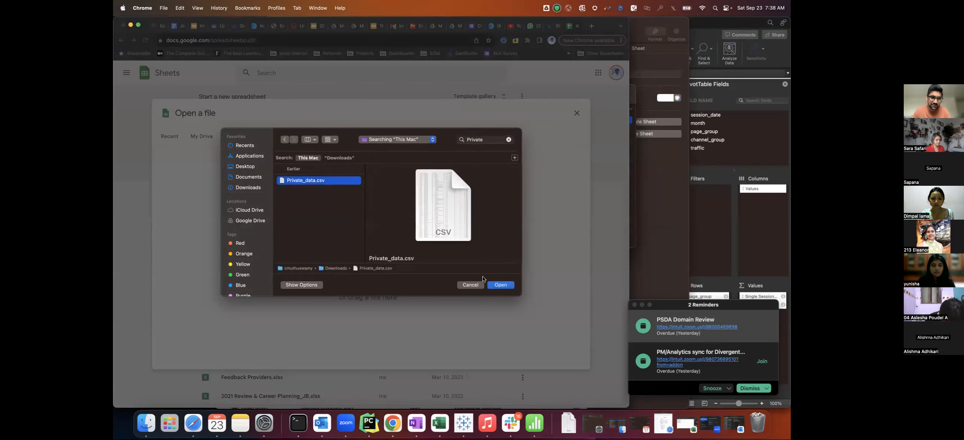
pyautogui.click(500, 286)
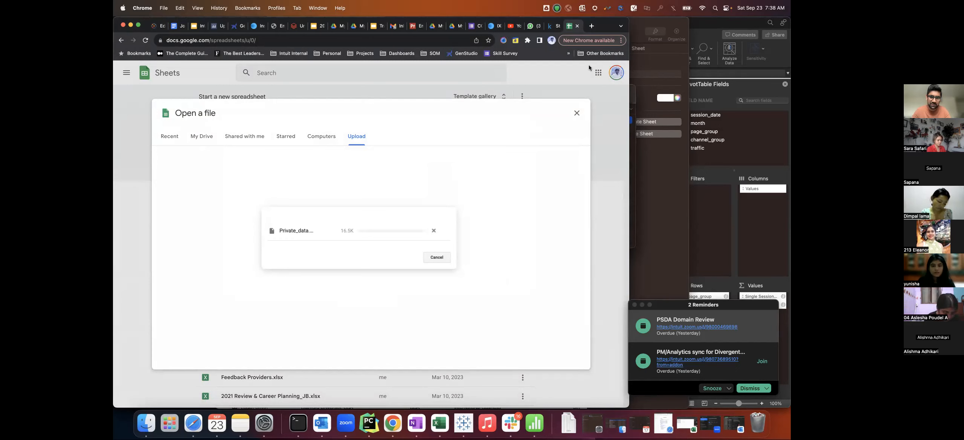
# Cancel the pending upload of Private_data.csv and dismiss the file picker
pyautogui.click(437, 258)
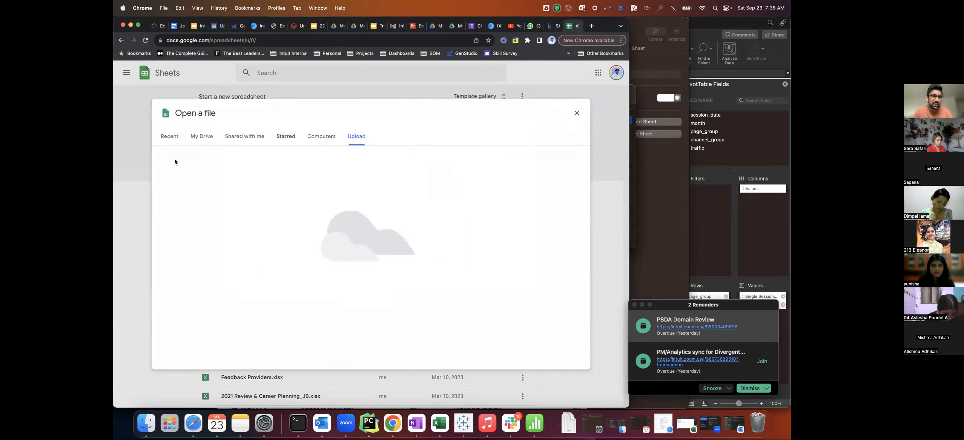
pyautogui.click(170, 146)
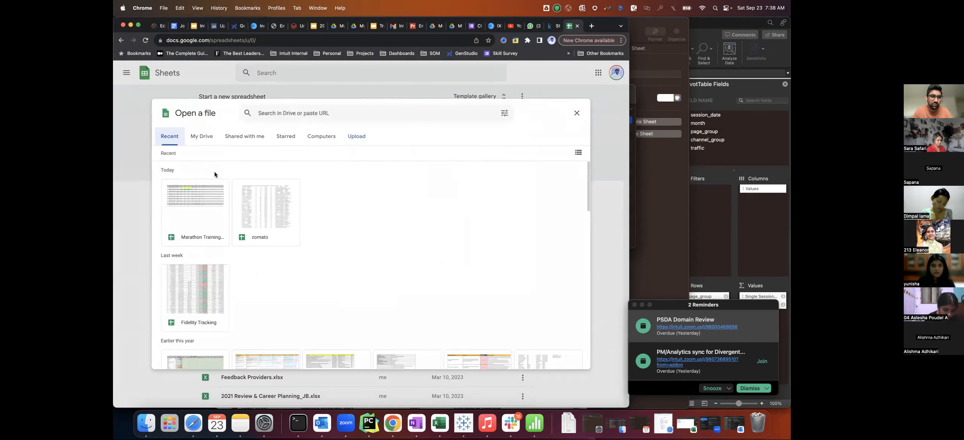
pyautogui.click(576, 113)
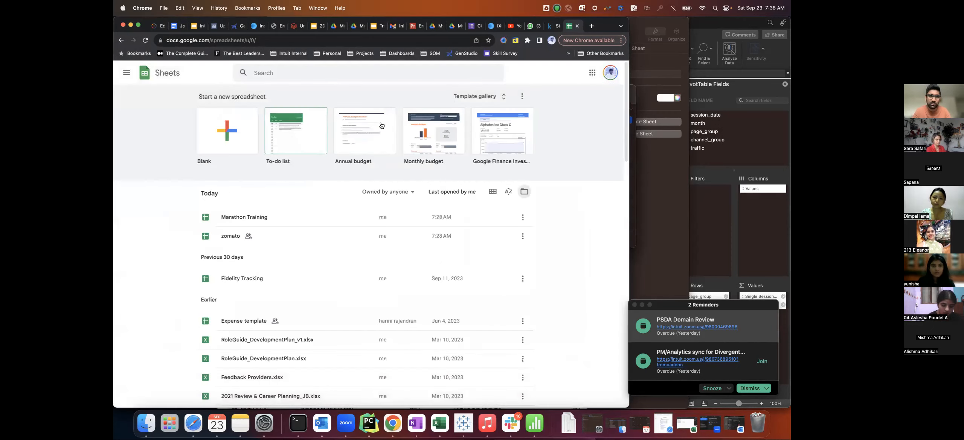
# Create a blank spreadsheet and put the browser window in full screen
pyautogui.click(236, 146)
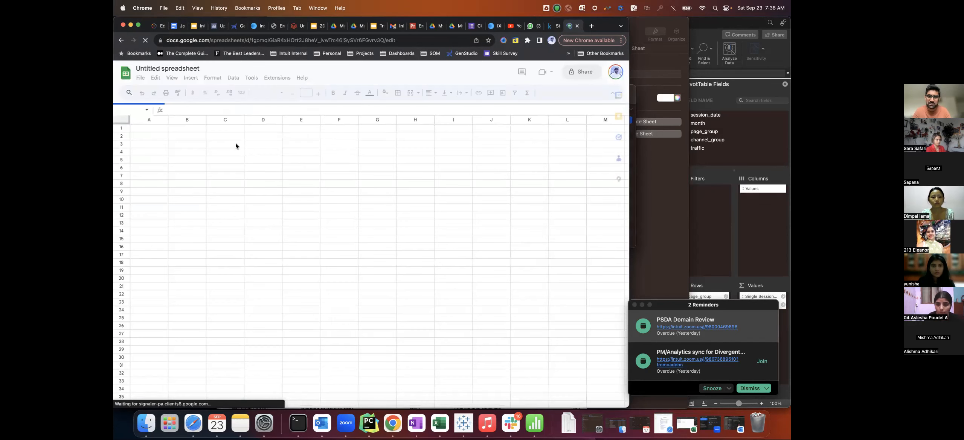
pyautogui.click(139, 26)
pyautogui.press('ctrl+super+f')
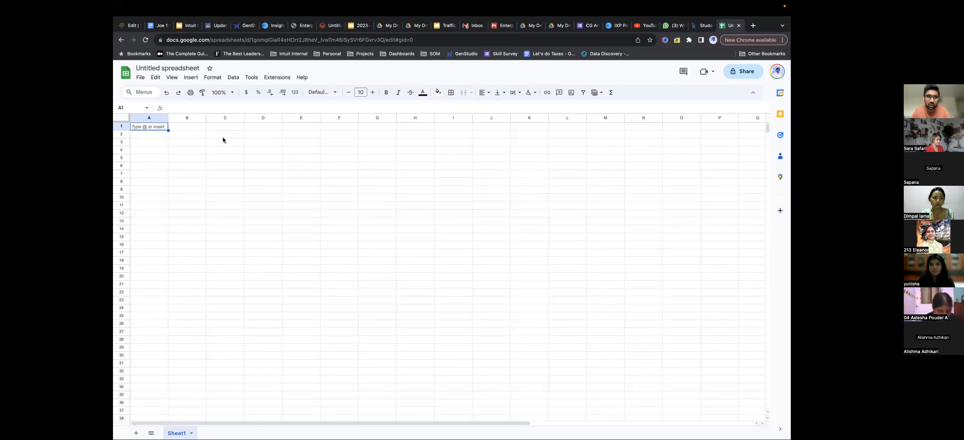
# Set the zoom of the blank spreadsheet to 150%
pyautogui.click(186, 128)
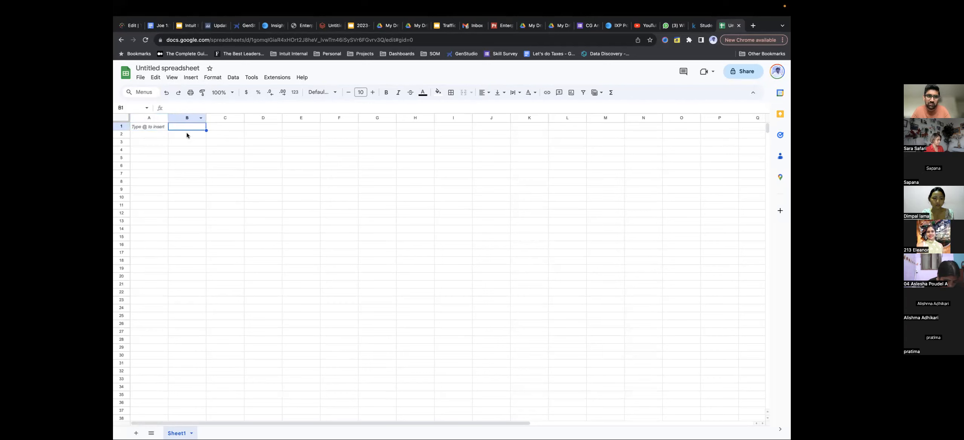
pyautogui.click(184, 143)
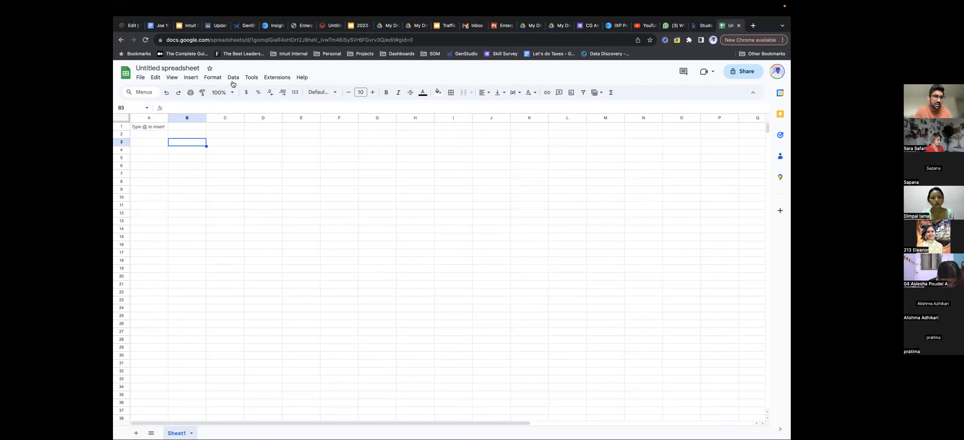
pyautogui.click(172, 77)
pyautogui.moveTo(272, 152)
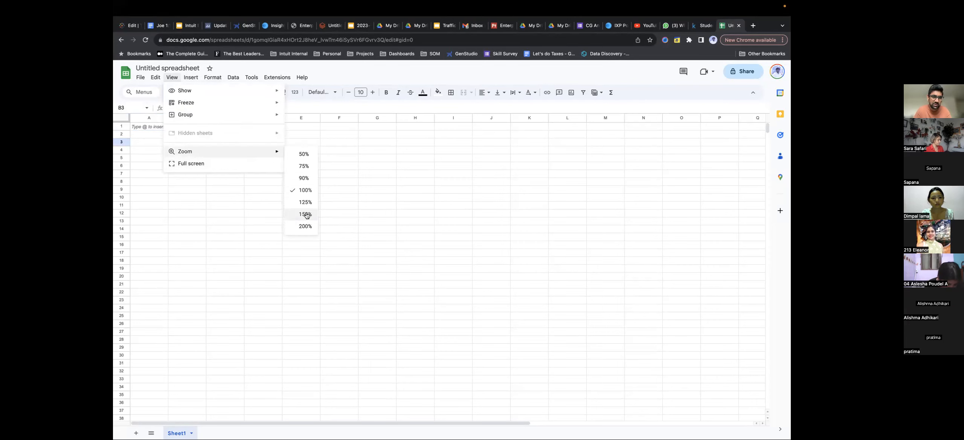
pyautogui.click(303, 215)
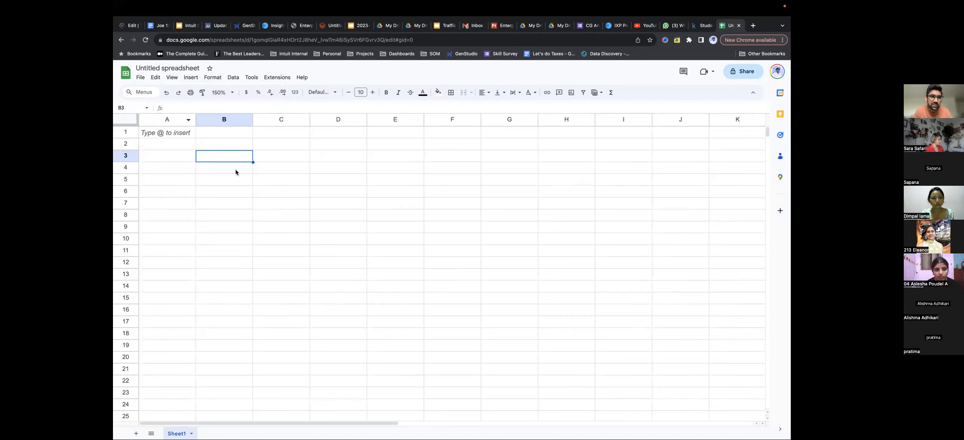
# Enter the sample text bjsdbfjhbdjfb in cell C2, delete it, and discard a started entry of 13/
pyautogui.click(295, 155)
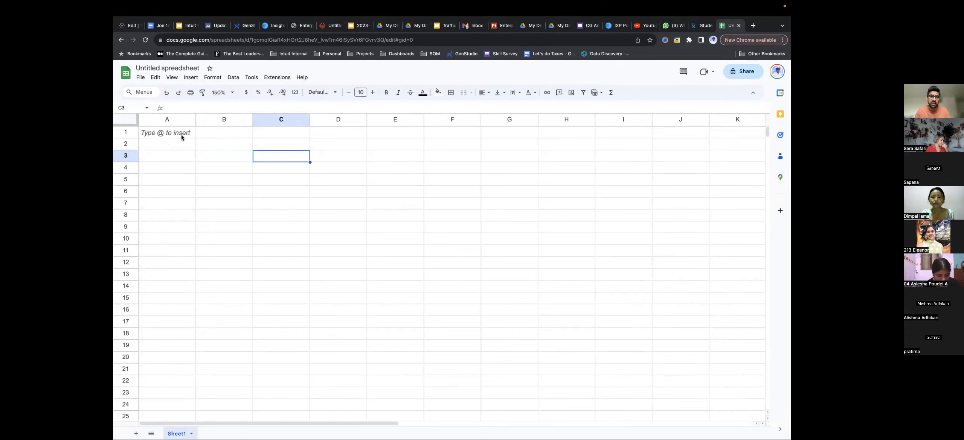
pyautogui.click(264, 148)
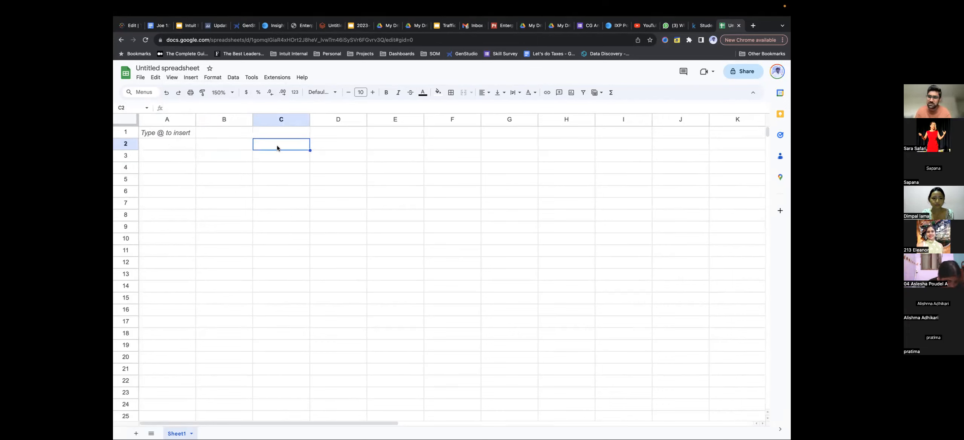
pyautogui.write('bjsdbfjhbdjfb')
pyautogui.press('Return')
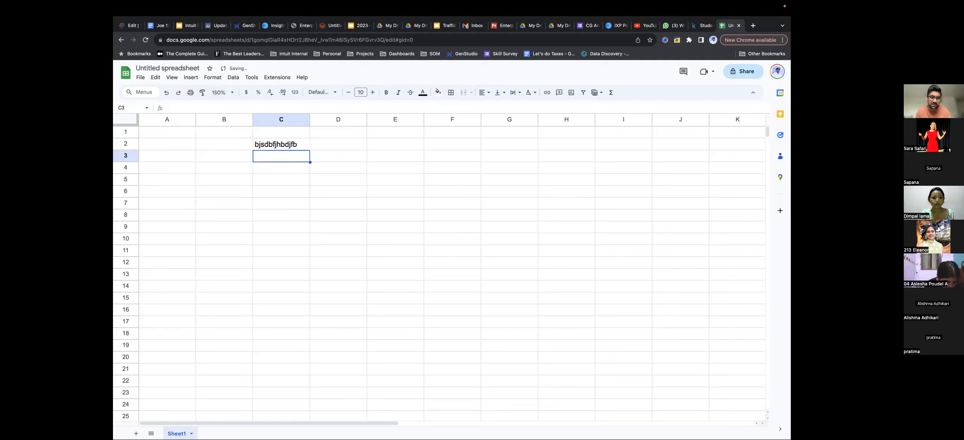
pyautogui.press('Up')
pyautogui.press('BackSpace')
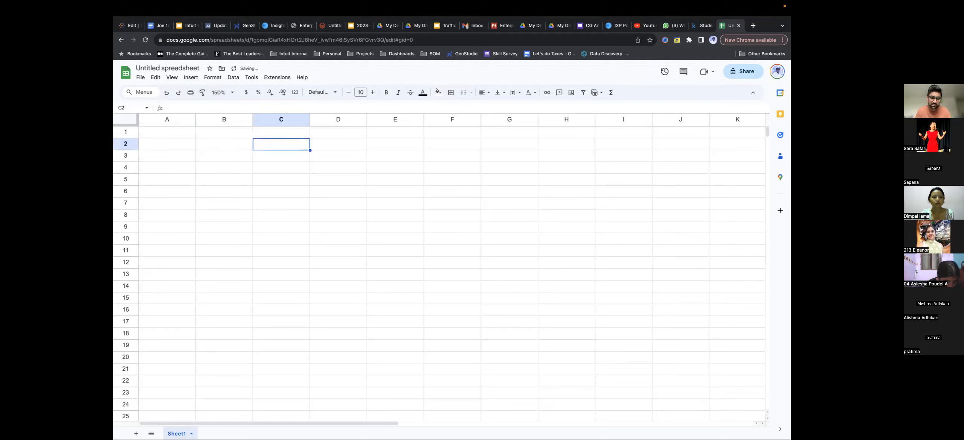
pyautogui.write('13/')
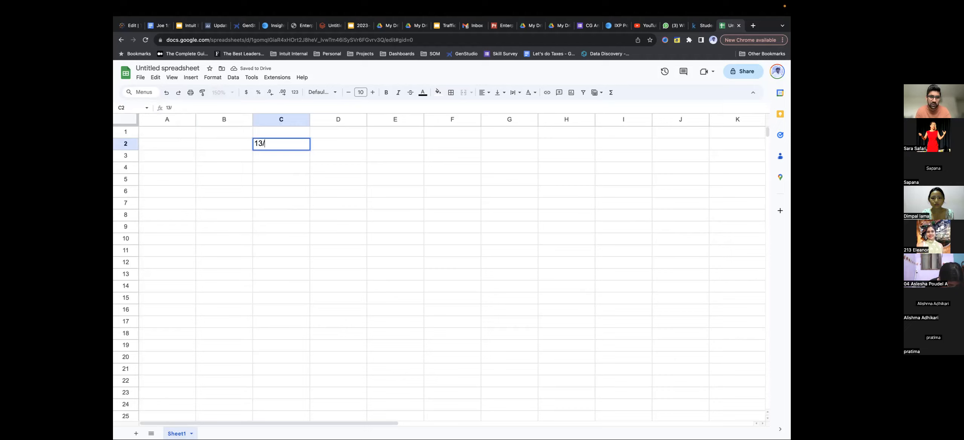
pyautogui.press('Escape')
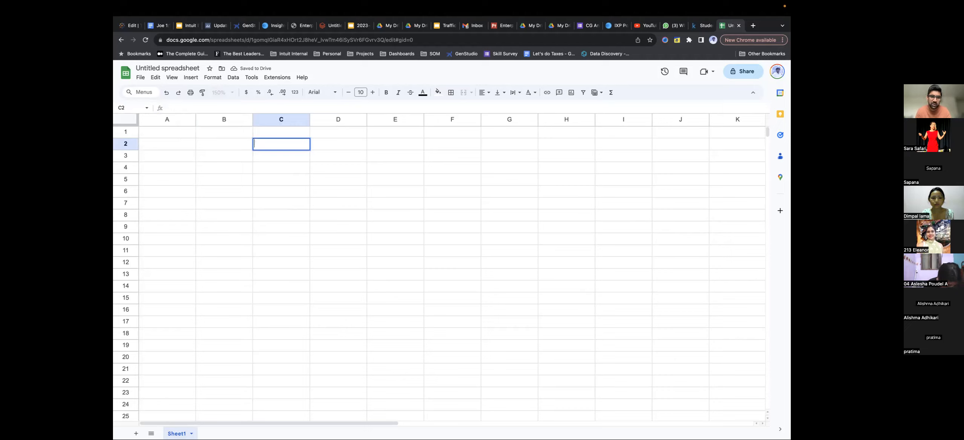
# Enter the column headers Student ID in cell A1 and Name in cell B1
pyautogui.click(281, 132)
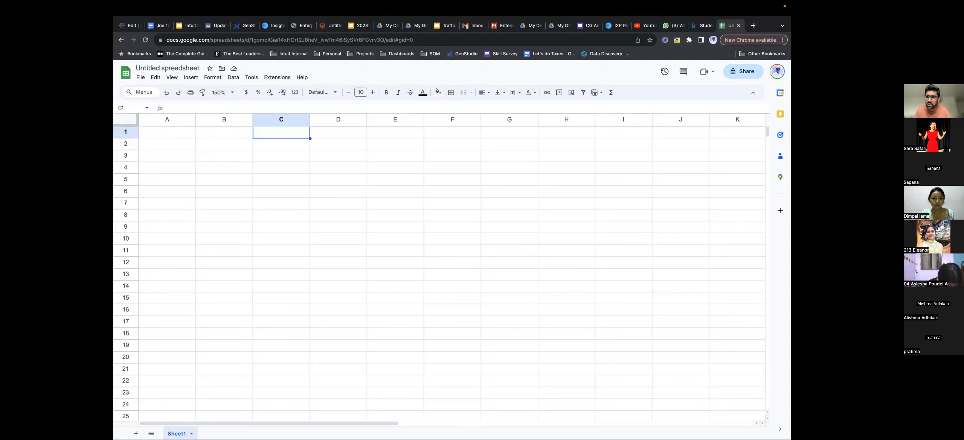
pyautogui.press('Left')
pyautogui.press('Left')
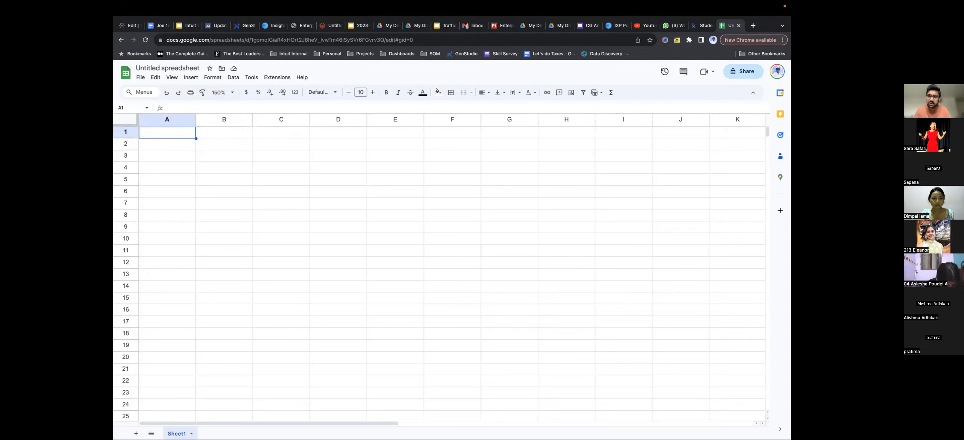
pyautogui.write('Studen')
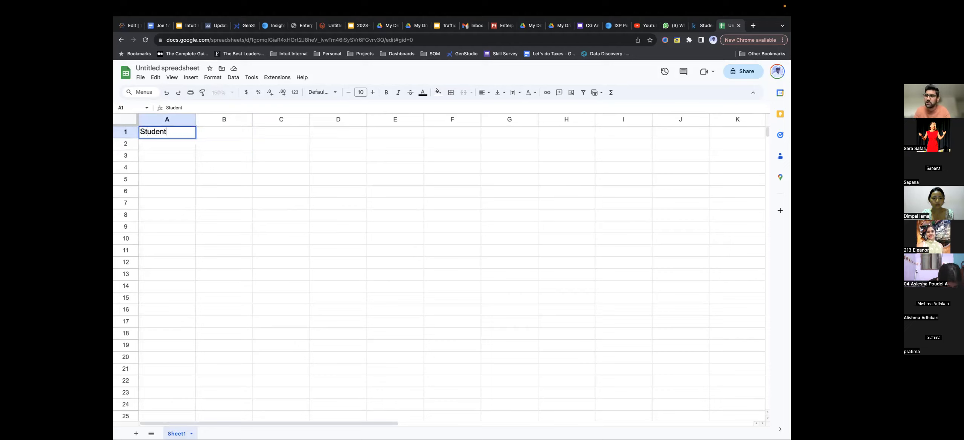
pyautogui.write('t ID')
pyautogui.press('Tab')
pyautogui.press('Tab')
pyautogui.press('Left')
pyautogui.write('Name')
# Enter the header Subject in cell C1, start a header with Mar in D1, and erase it
pyautogui.press('Tab')
pyautogui.write('Subject')
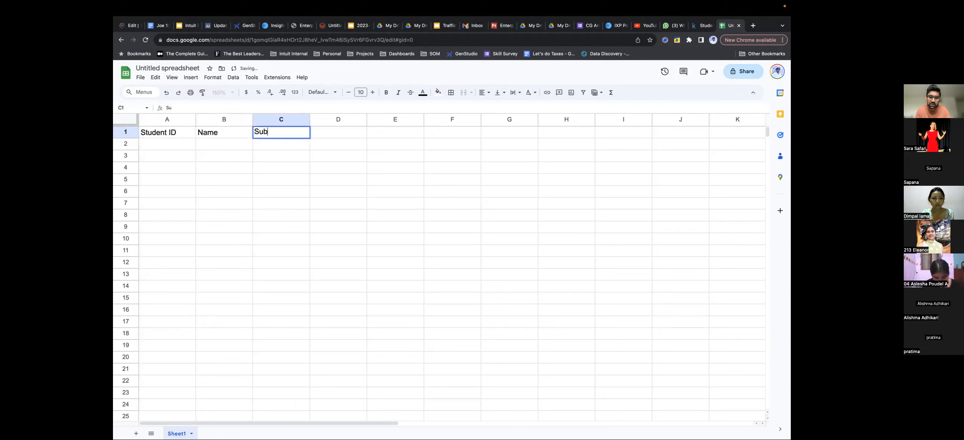
pyautogui.press('Tab')
pyautogui.write('Mar')
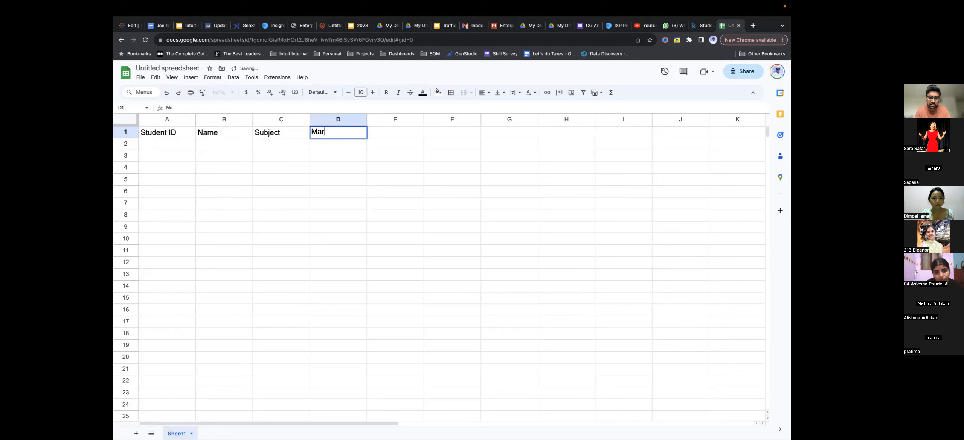
pyautogui.press('BackSpace')
pyautogui.press('BackSpace')
pyautogui.press('BackSpace')
pyautogui.press('BackSpace')
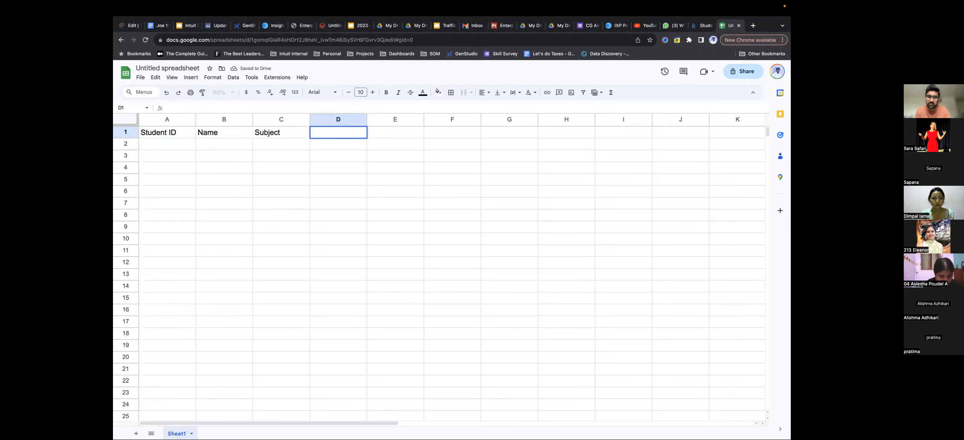
# Set the headers in C1, D1 and E1 to Exam, Subject and Marks
pyautogui.press('Left')
pyautogui.write('Exam')
pyautogui.press('Tab')
pyautogui.write('Subject')
pyautogui.press('Tab')
pyautogui.write('Marks')
pyautogui.press('Return')
# Enter the first student's ID and name in cells A2 and B2
pyautogui.press('Left')
pyautogui.press('Left')
pyautogui.press('Left')
pyautogui.press('Left')
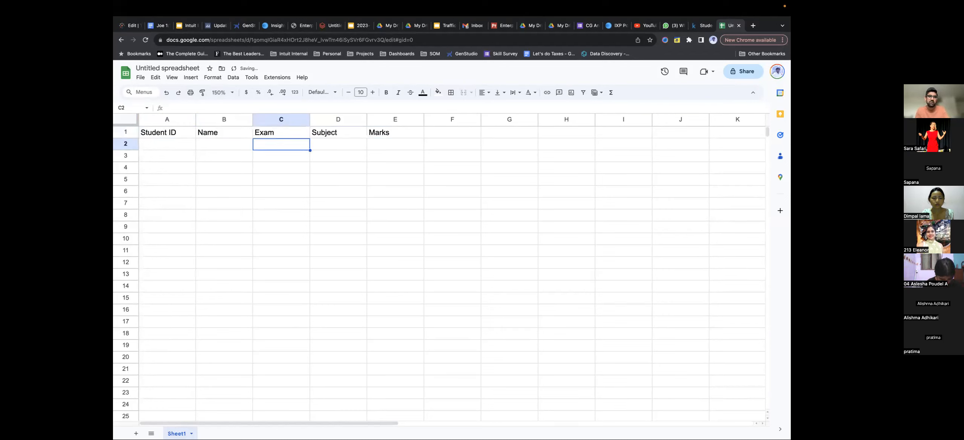
pyautogui.write('101')
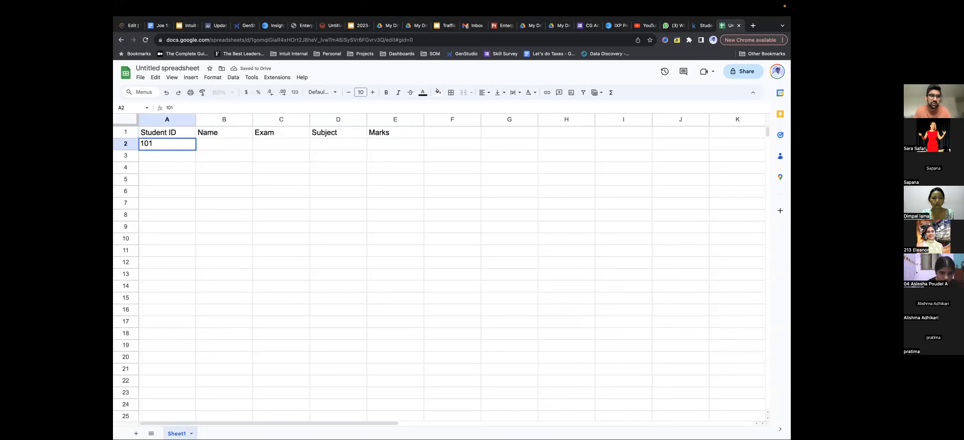
pyautogui.press('Tab')
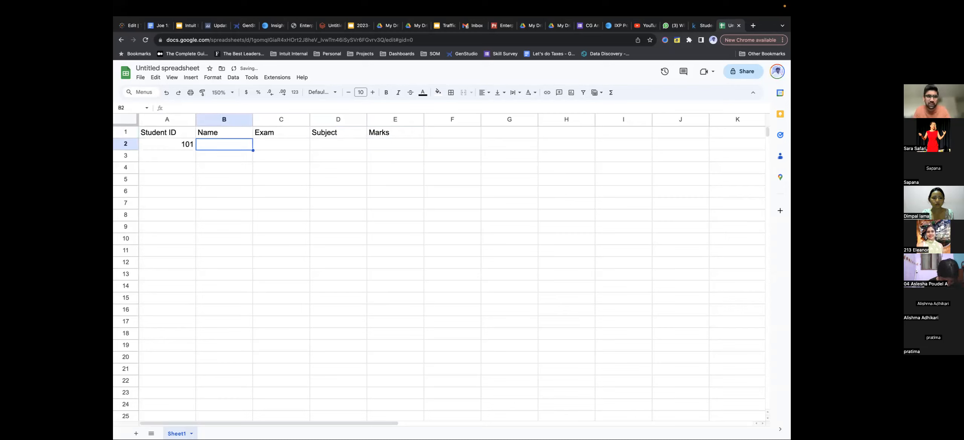
pyautogui.write('Chandru')
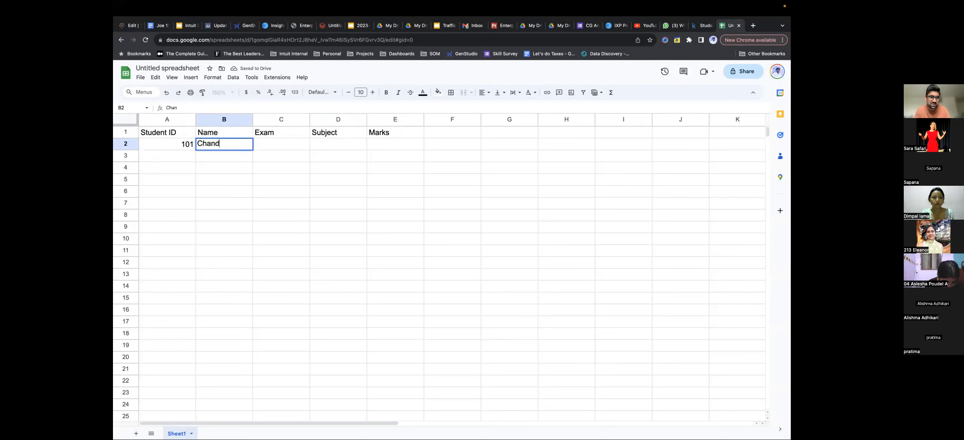
# Enter Mid Term 1 as the exam in cell C2
pyautogui.press('Tab')
pyautogui.write('Mid Temrm')
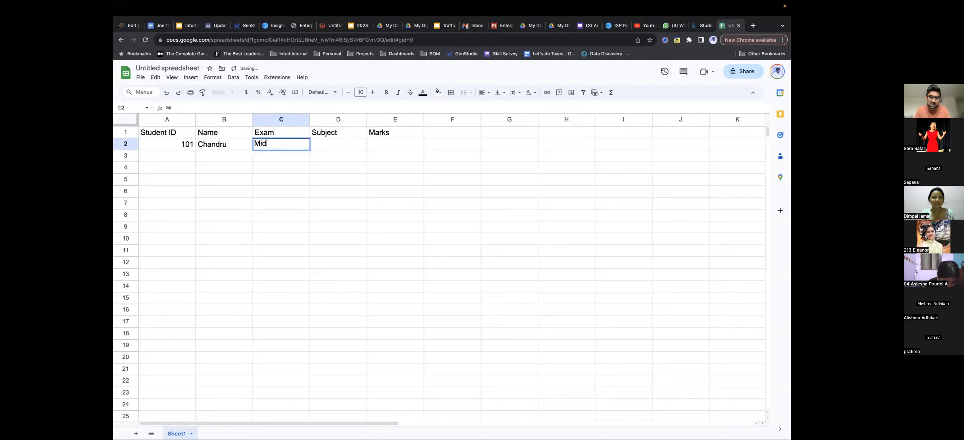
pyautogui.press('BackSpace')
pyautogui.press('BackSpace')
pyautogui.press('BackSpace')
pyautogui.press('BackSpace')
pyautogui.write('erm 1')
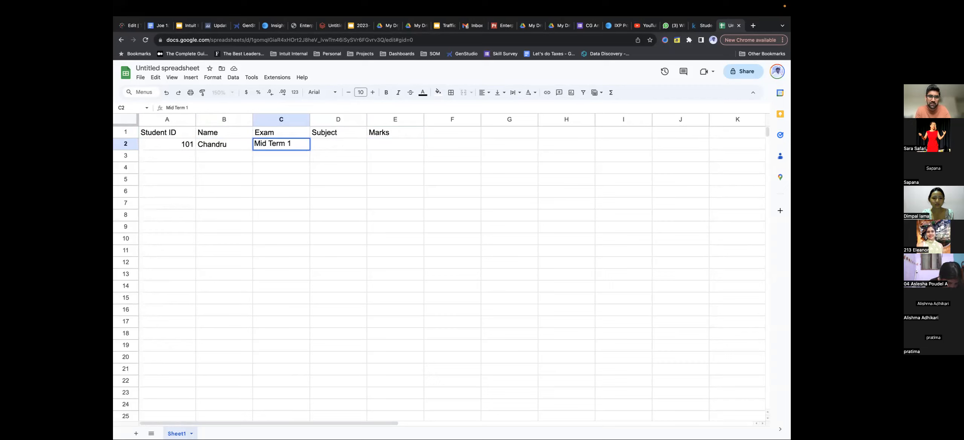
# Enter the subject English and the marks 95 in cells D2 and E2, and select cell A2
pyautogui.press('Tab')
pyautogui.write('Engligh')
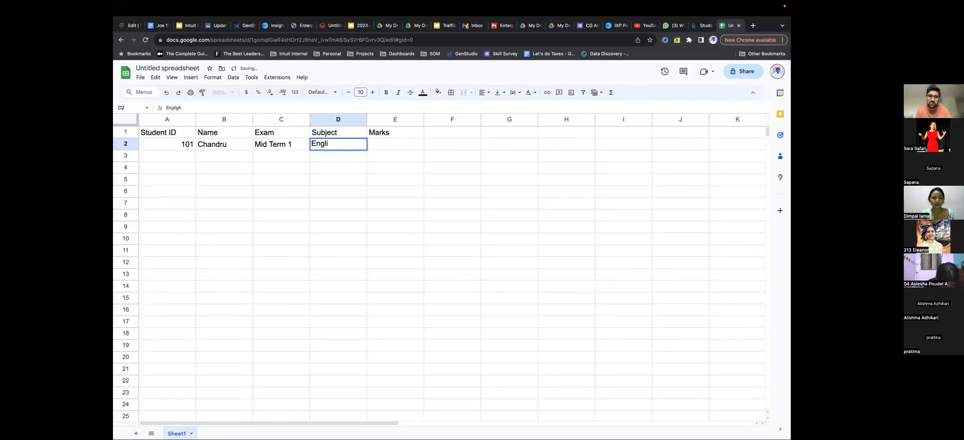
pyautogui.write('sh')
pyautogui.press('Tab')
pyautogui.write('95')
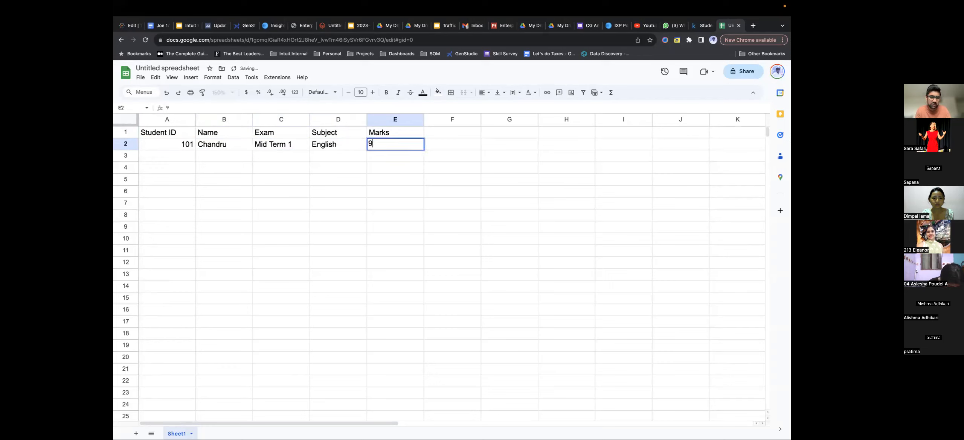
pyautogui.press('Return')
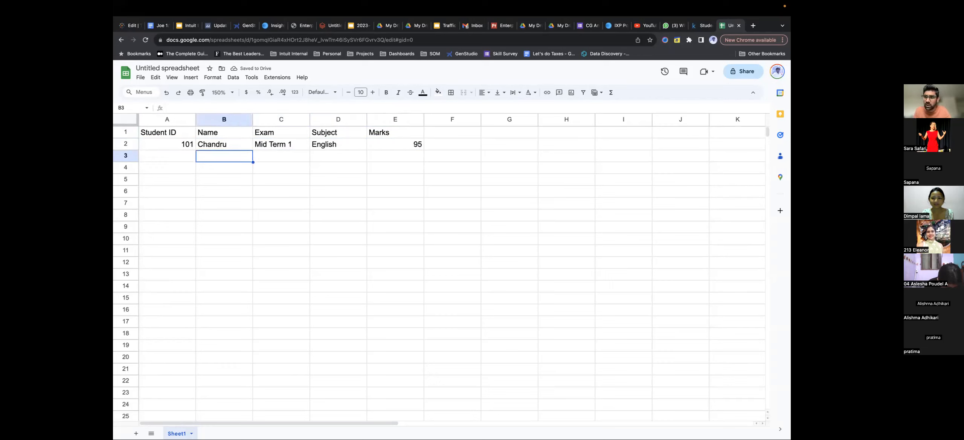
pyautogui.press('Left')
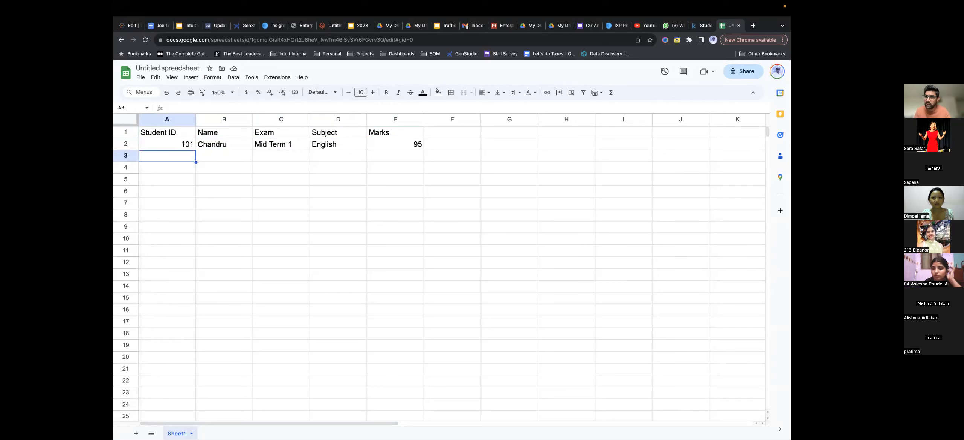
pyautogui.click(167, 144)
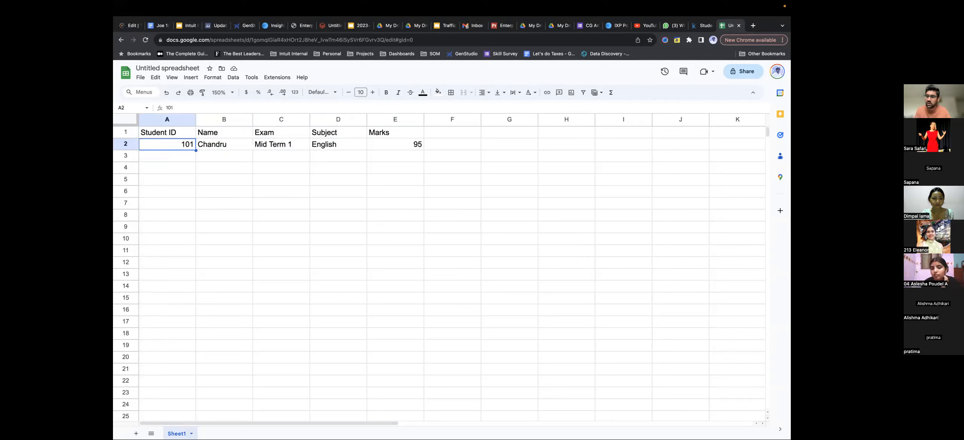
# Enter the same student's ID and name in cells A3 and B3 and the exam Mid Term 1 in C3
pyautogui.click(167, 157)
pyautogui.write('101')
pyautogui.press('Tab')
pyautogui.write('Chandru')
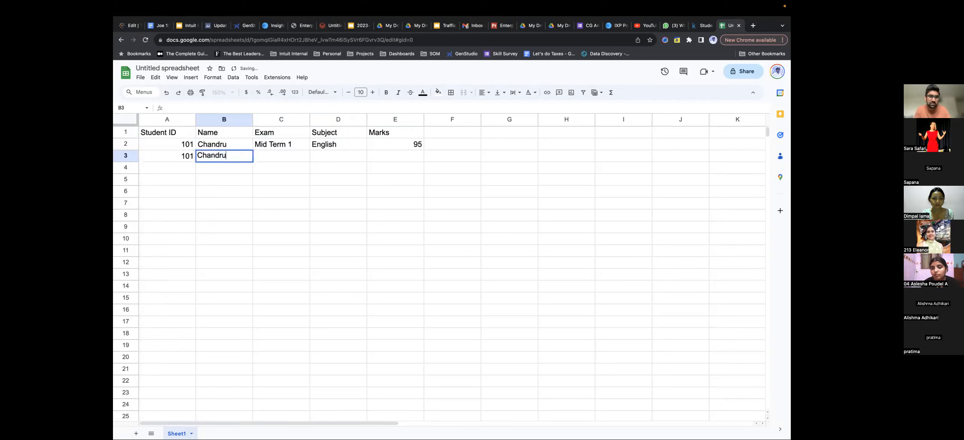
pyautogui.press('Tab')
pyautogui.write('Mid Term 1')
pyautogui.press('Tab')
pyautogui.press('Left')
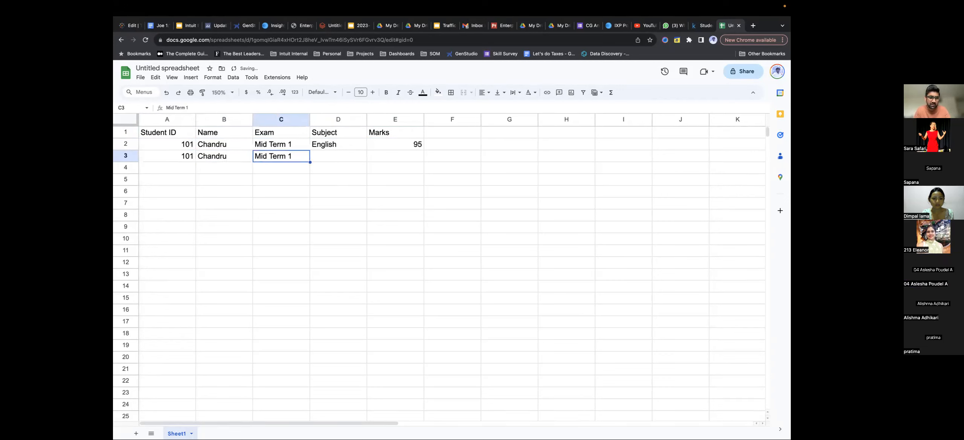
pyautogui.press('F2')
pyautogui.press('F2')
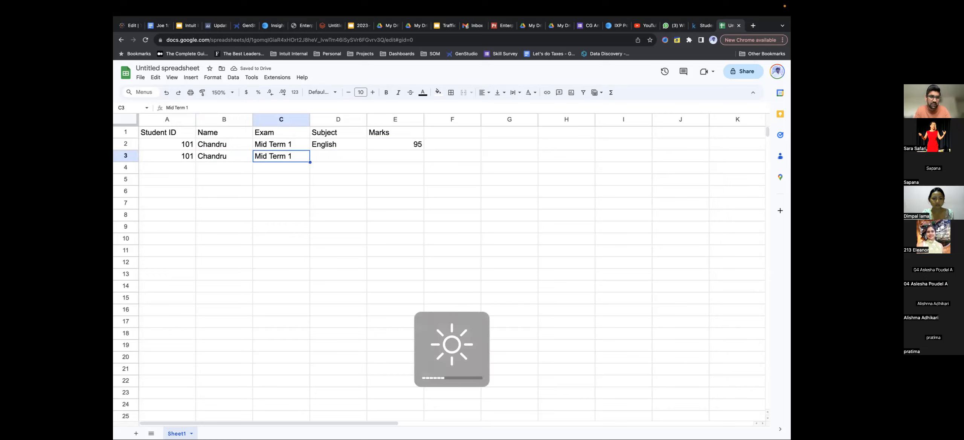
# Enter the subject Maths and the marks 70 in cells D3 and E3, and select cell A4
pyautogui.click(352, 158)
pyautogui.write('Maths')
pyautogui.press('Tab')
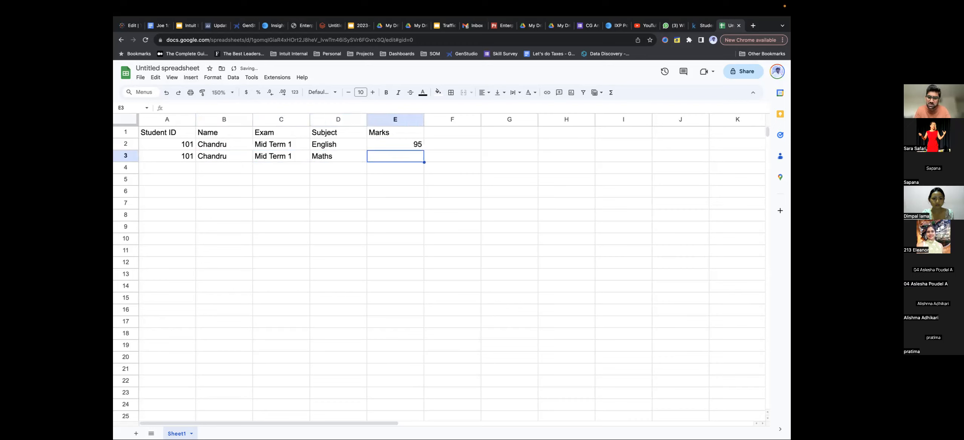
pyautogui.write('70')
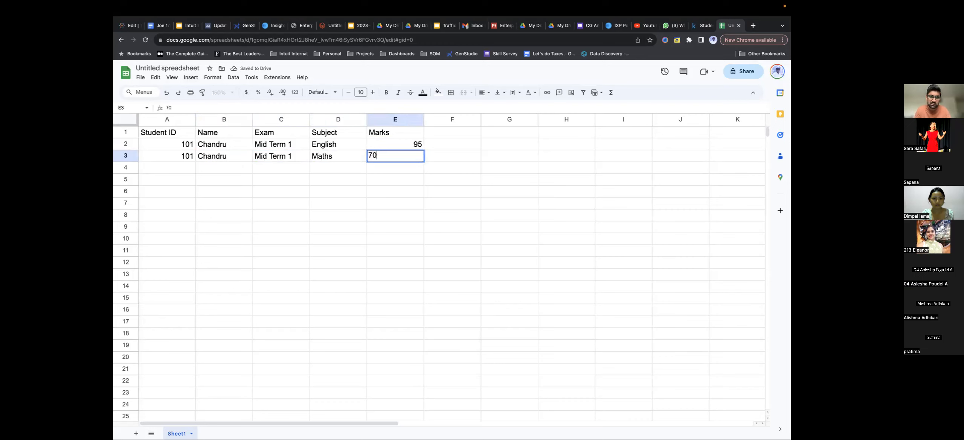
pyautogui.press('Return')
pyautogui.press('Left')
pyautogui.press('Left')
pyautogui.press('Left')
pyautogui.press('Left')
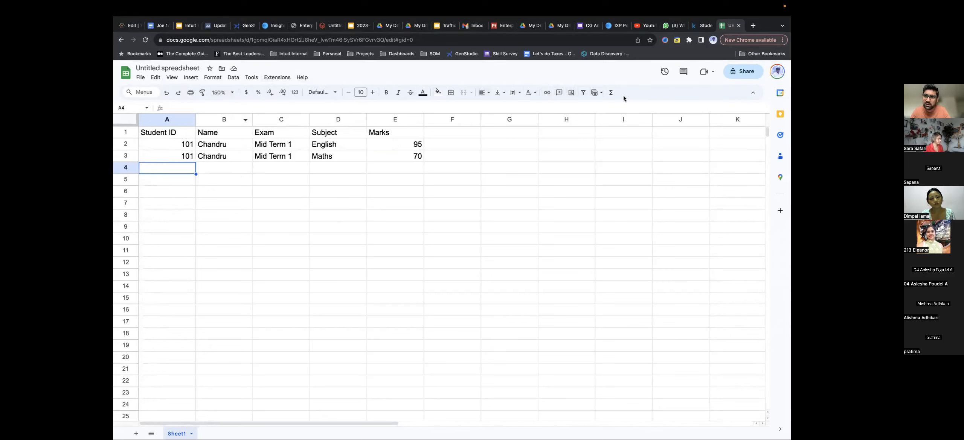
# Apply borders to all cells of the marks table in A1:E3
pyautogui.moveTo(165, 132); pyautogui.dragTo(399, 157)
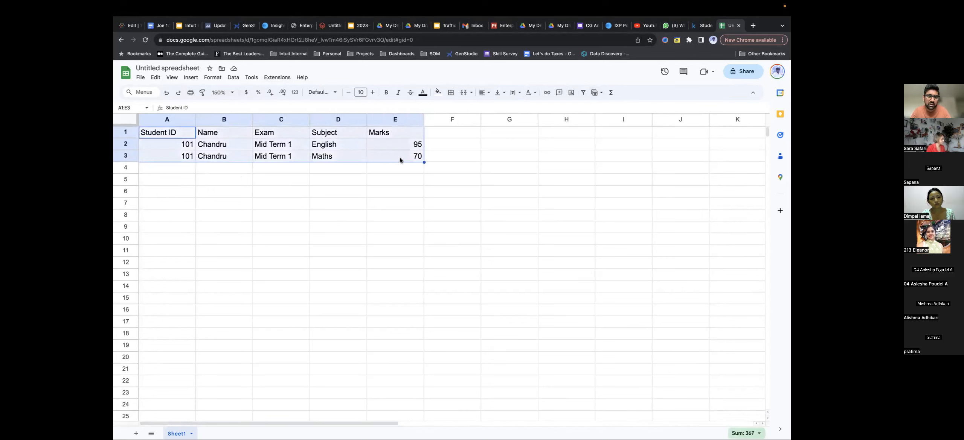
pyautogui.click(451, 94)
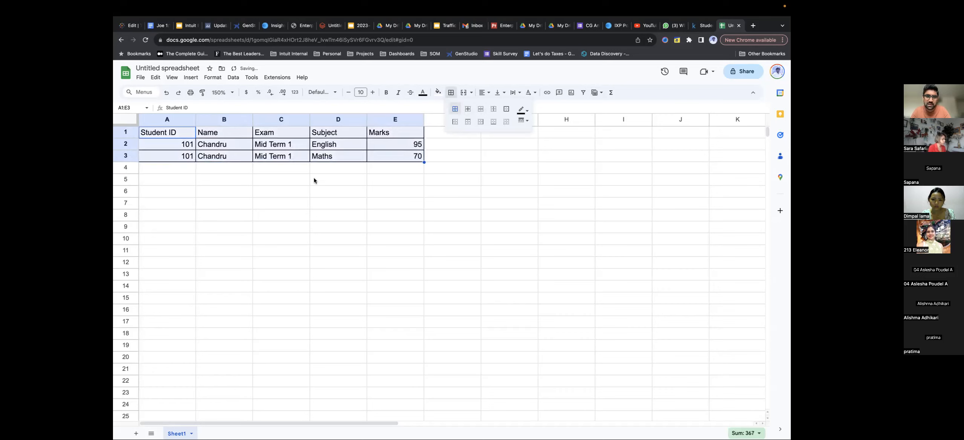
pyautogui.click(302, 202)
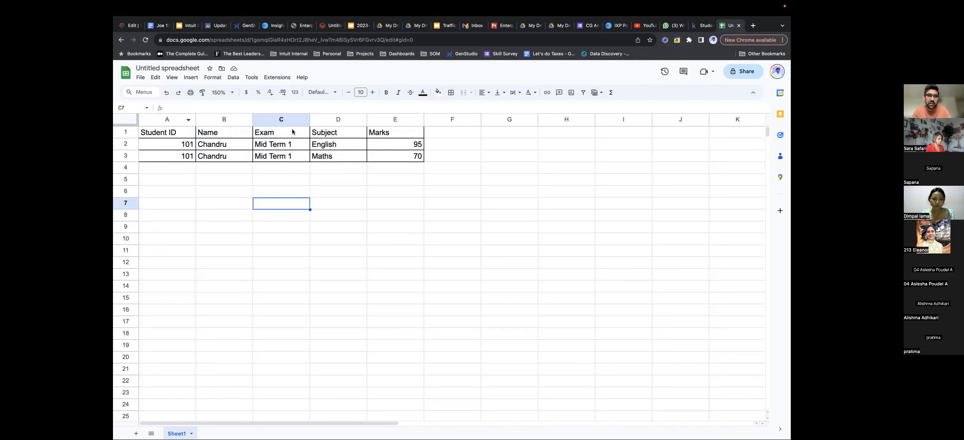
# Make the header row A1:E1 bold, trying italic on it and removing the italic again
pyautogui.moveTo(185, 137); pyautogui.dragTo(379, 137)
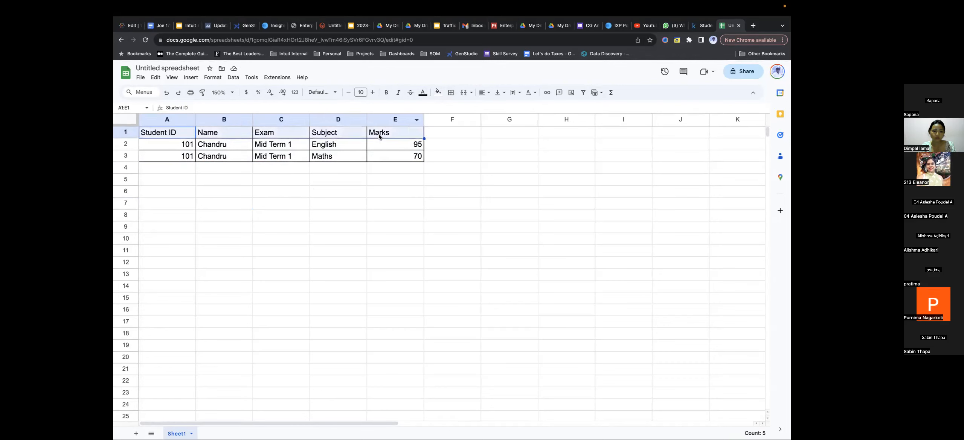
pyautogui.click(390, 100)
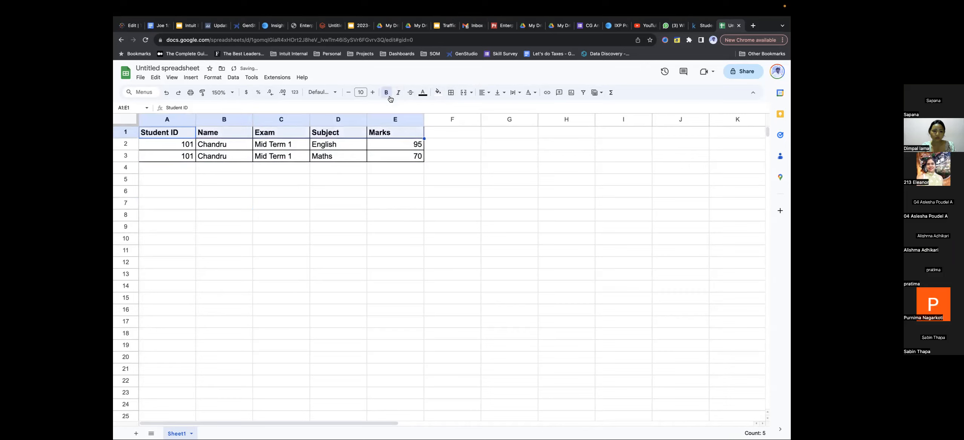
pyautogui.click(398, 94)
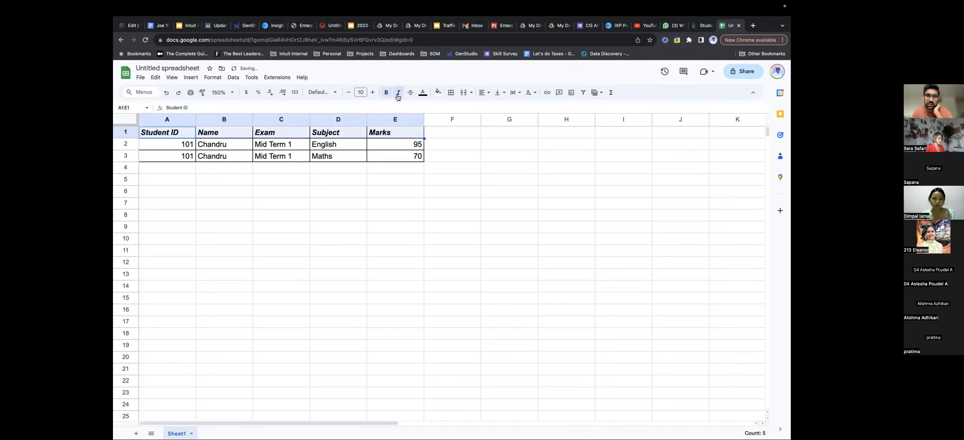
pyautogui.click(398, 97)
pyautogui.click(423, 98)
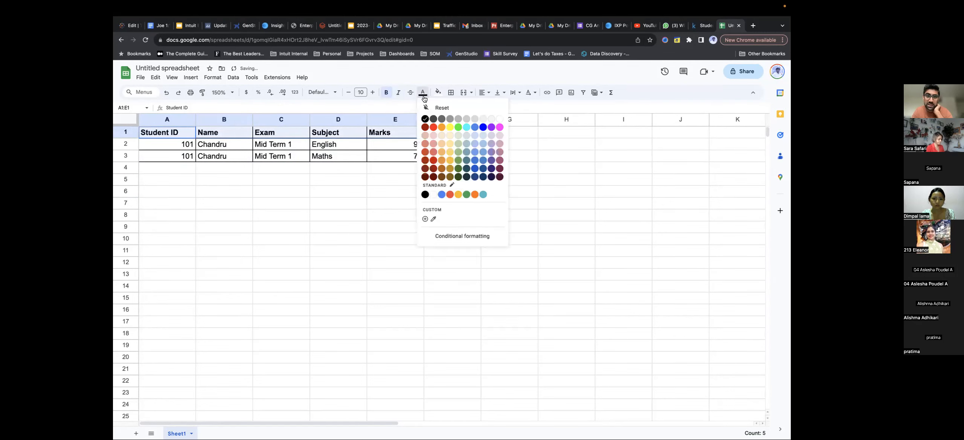
pyautogui.click(377, 172)
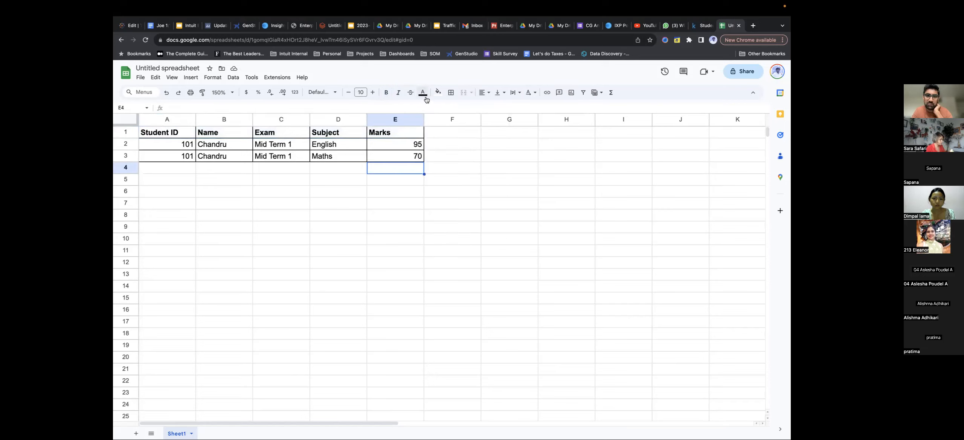
# Fill the data rows A2:E3 with red and undo the fill
pyautogui.click(173, 148)
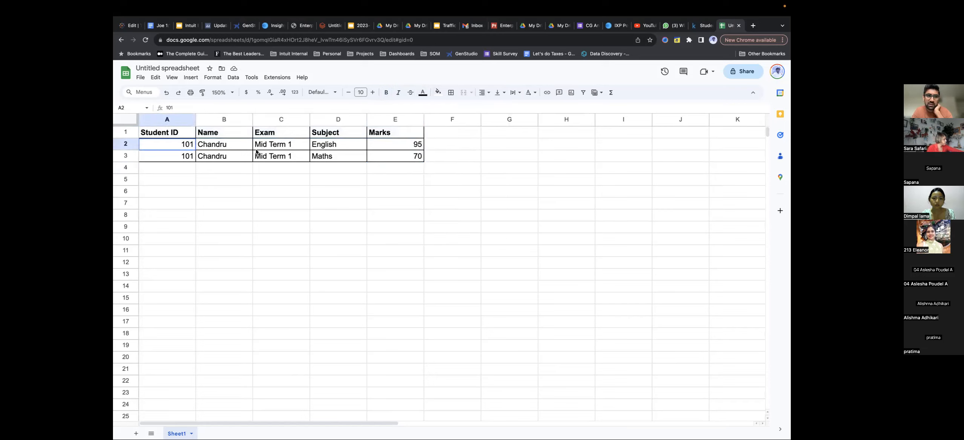
pyautogui.moveTo(256, 152); pyautogui.dragTo(414, 160)
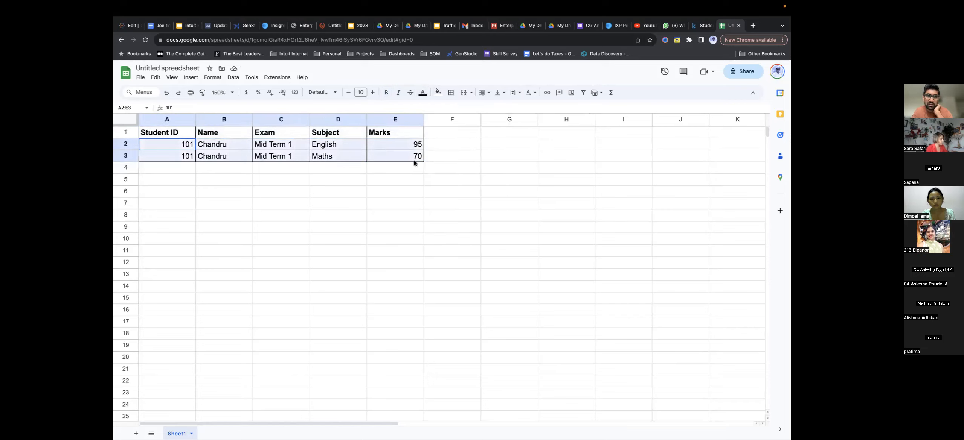
pyautogui.click(438, 92)
pyautogui.click(450, 129)
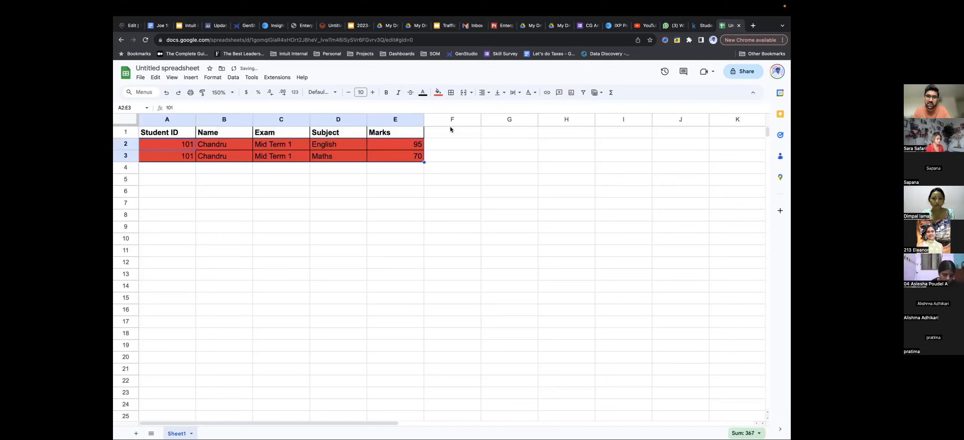
pyautogui.hotkey('ctrl', 'z')
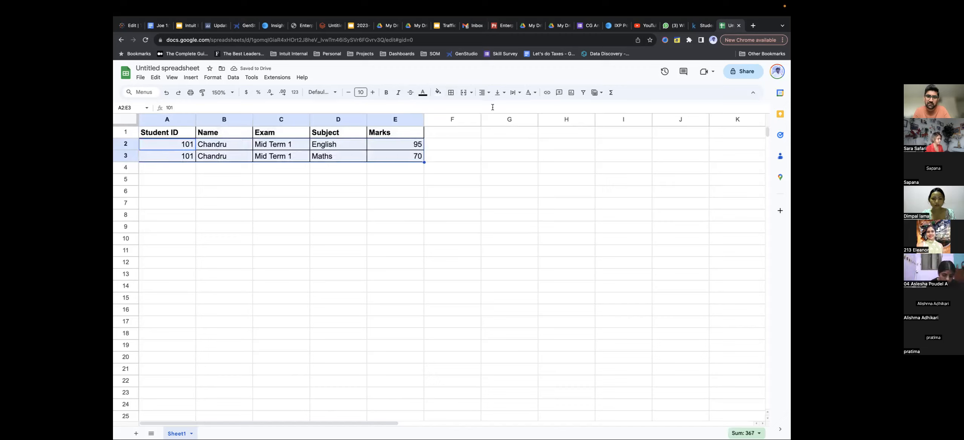
# Insert a row above the headers and add the centred title Students Mark Table in merged cells A1:E1
pyautogui.hotkey('ctrl', 'z')
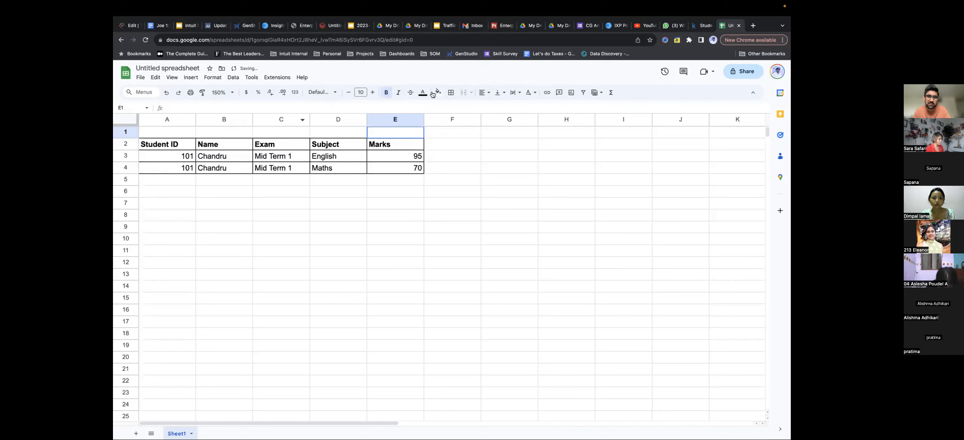
pyautogui.hotkey('ctrl', 'z')
pyautogui.click(496, 107)
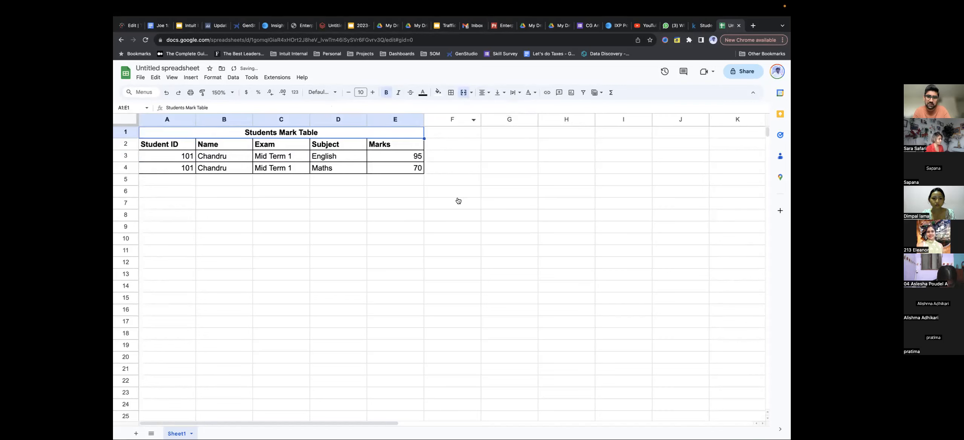
# Fill the merged title cell Students Mark Table with blue
pyautogui.click(438, 92)
pyautogui.click(489, 127)
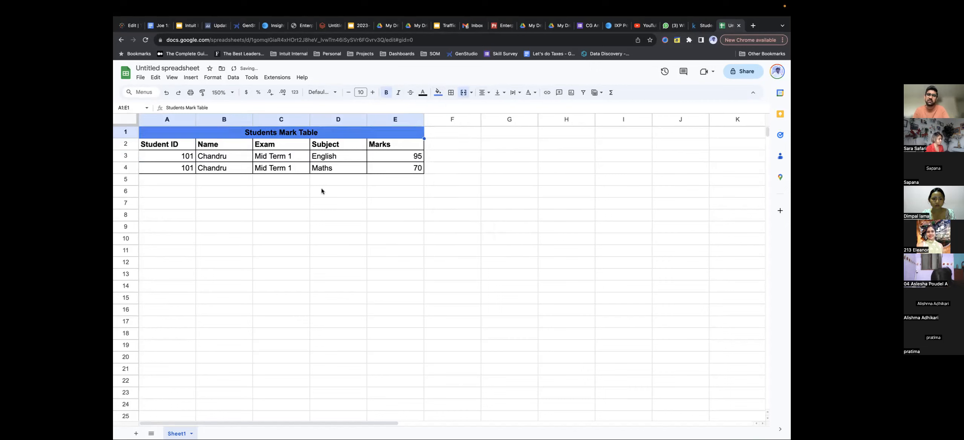
pyautogui.click(321, 191)
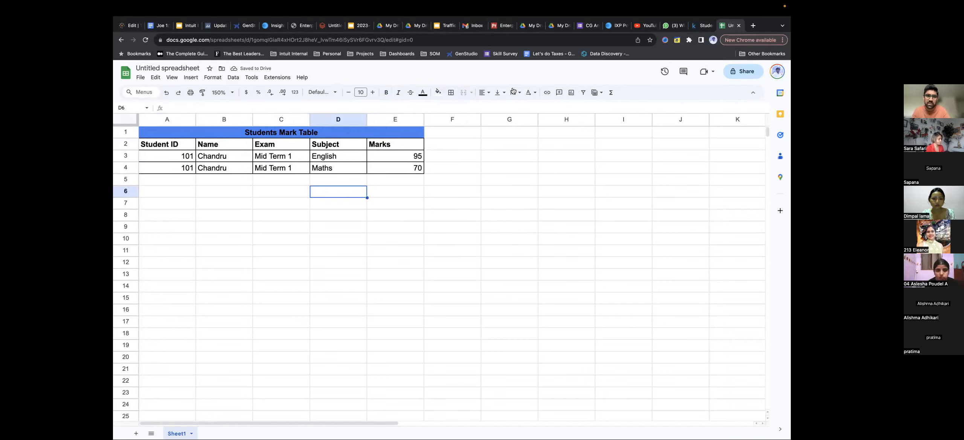
# Try the percent format on the marks in E3:E4, and switch them to the Number format without decimals
pyautogui.click(486, 97)
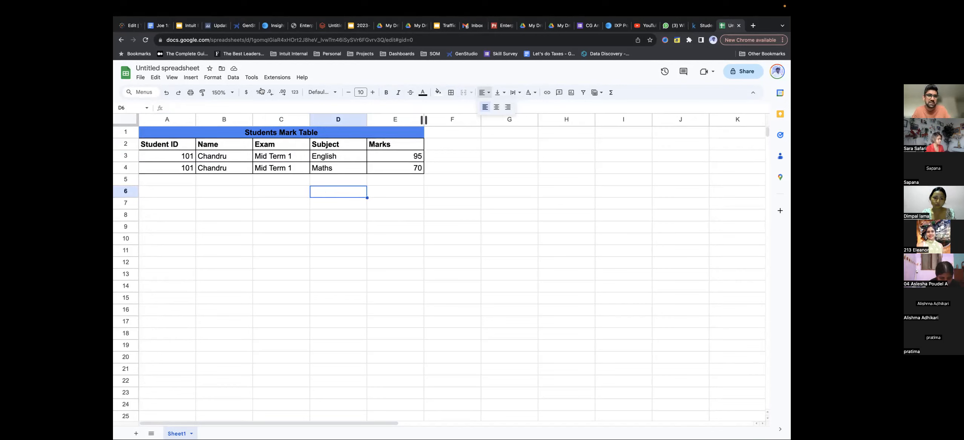
pyautogui.moveTo(412, 157); pyautogui.dragTo(410, 168)
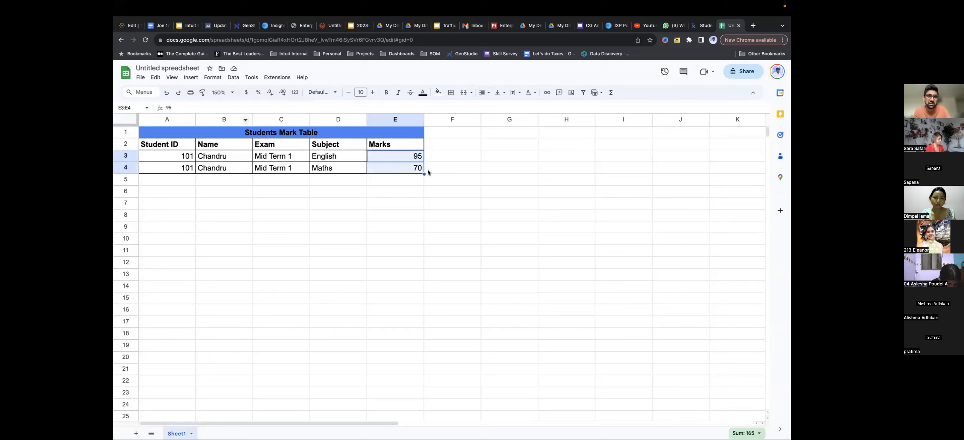
pyautogui.click(257, 93)
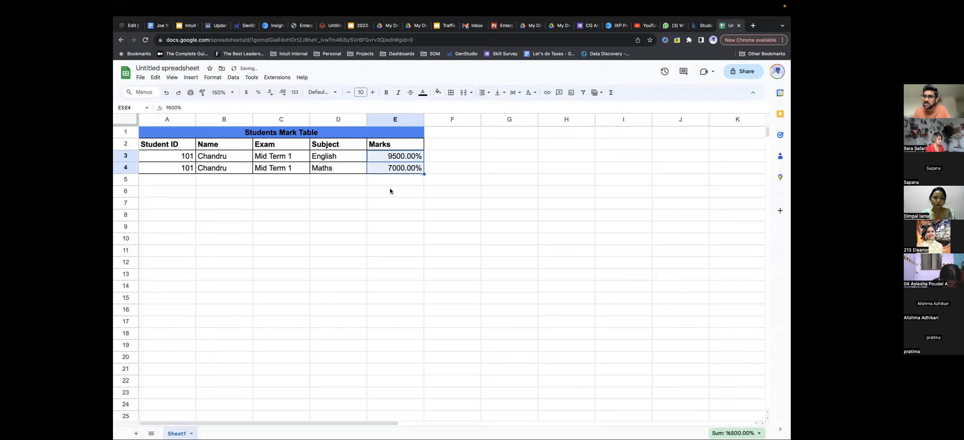
pyautogui.click(296, 94)
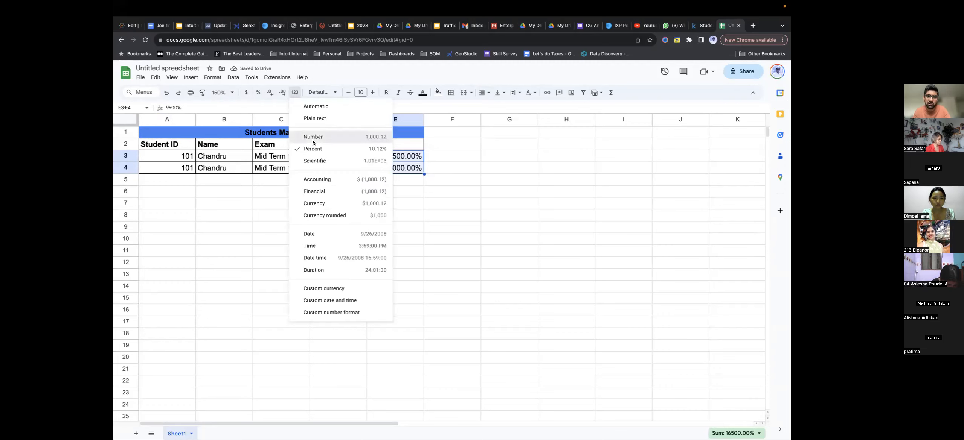
pyautogui.click(313, 137)
pyautogui.doubleClick(270, 93)
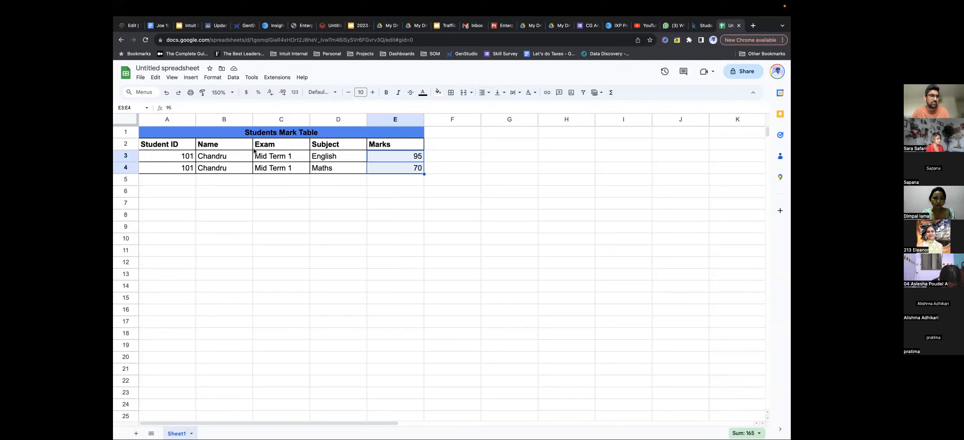
# Add a new blank sheet to the spreadsheet
pyautogui.click(191, 78)
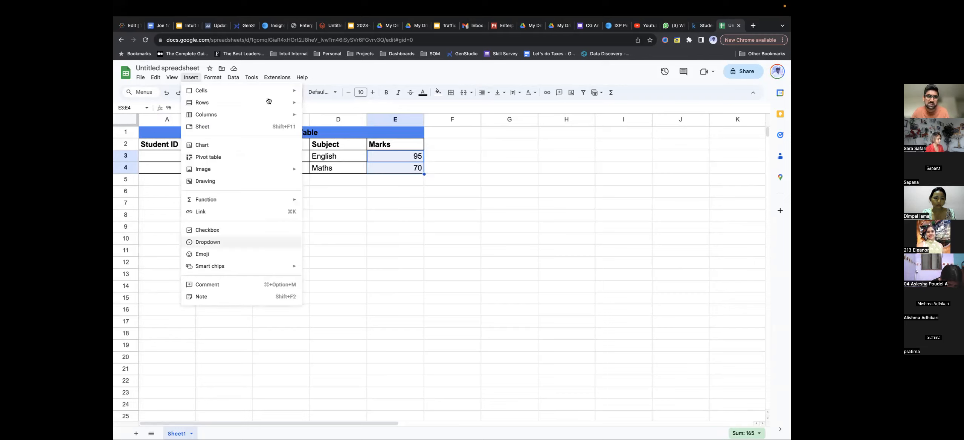
pyautogui.moveTo(268, 101)
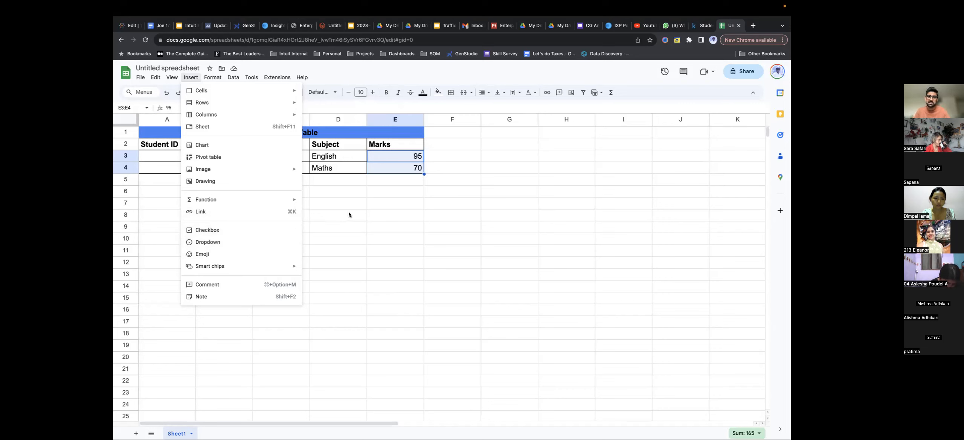
pyautogui.click(408, 200)
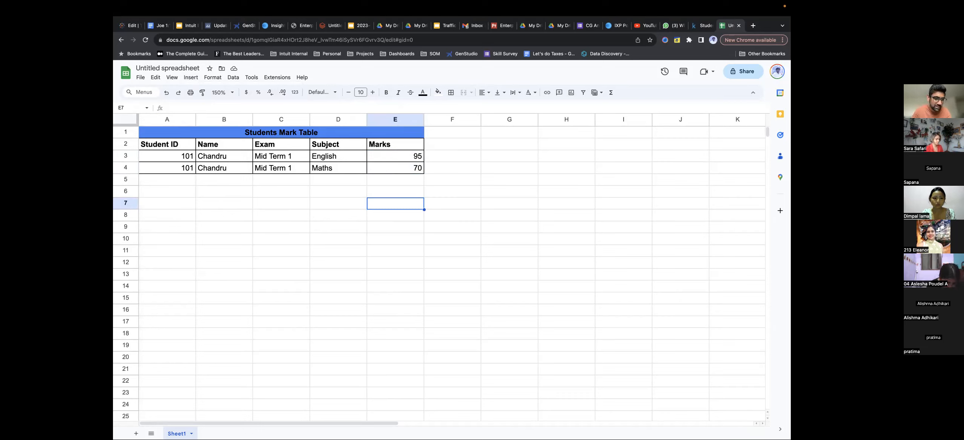
pyautogui.hotkey('shift', 'F11')
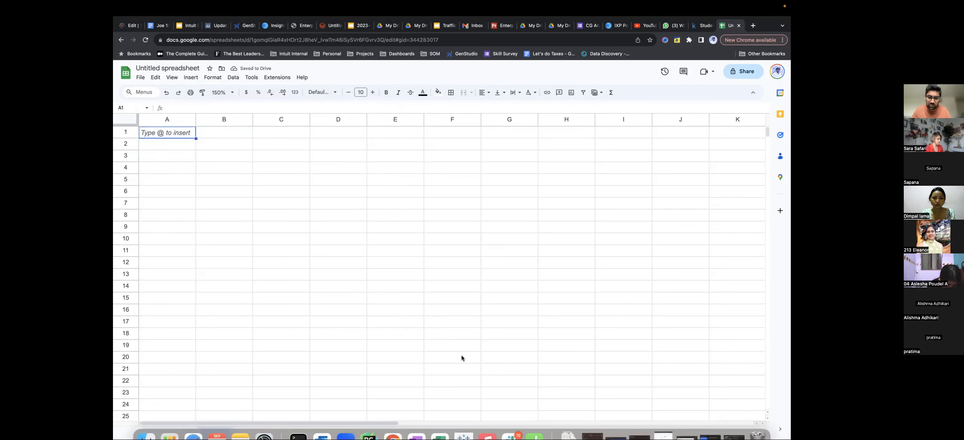
# Switch to Private_data in Numbers and select the table from the NAME OF THE STUDENT header through PERCENTILE down to the last row
pyautogui.hotkey('ctrl', 'Up')
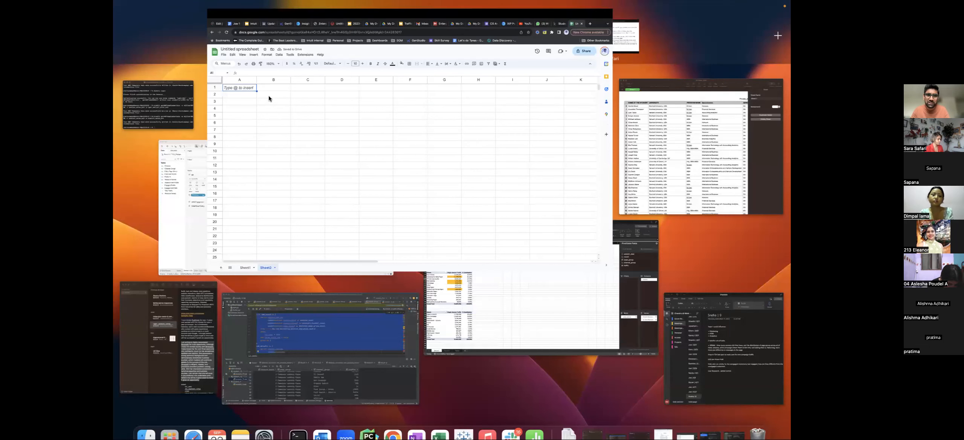
pyautogui.press('Escape')
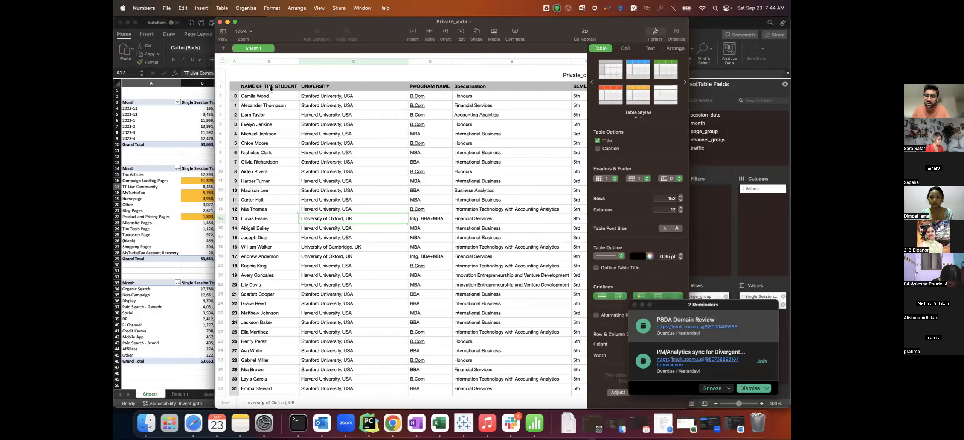
pyautogui.click(270, 88)
pyautogui.press('Down')
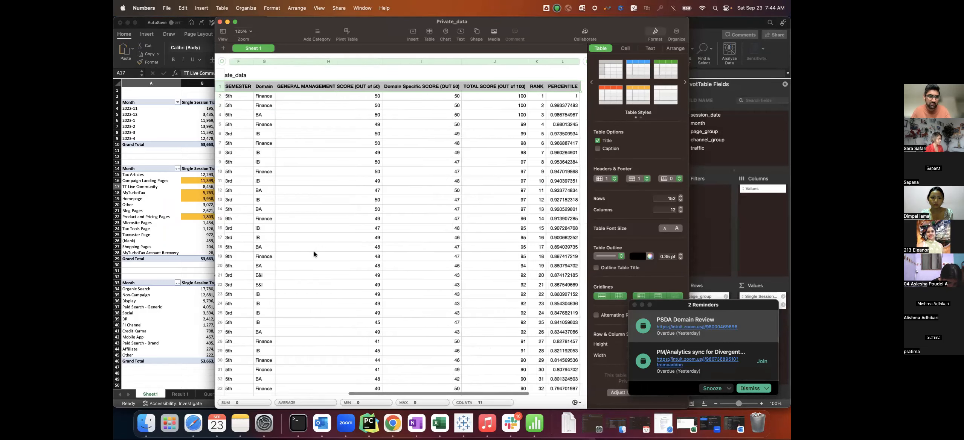
pyautogui.press('super+shift+Down')
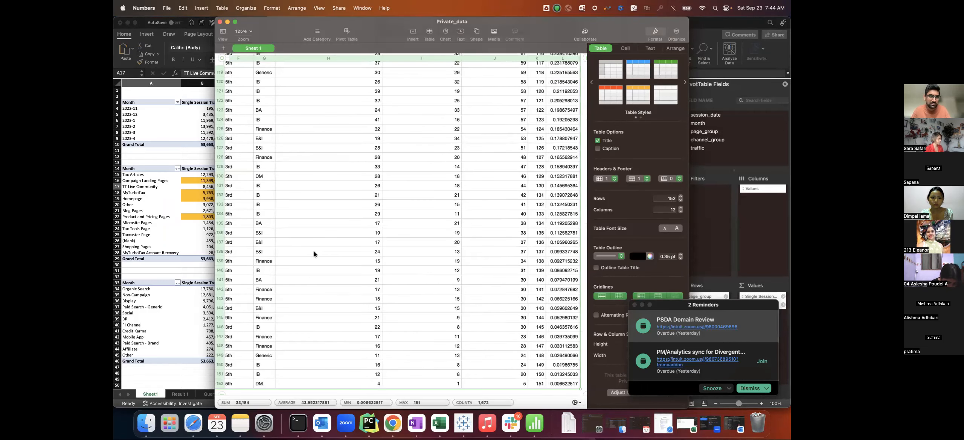
# Switch to the Google Sheets spreadsheet and paste the copied Private_data table into Sheet2 starting at cell A1
pyautogui.press('super+Tab')
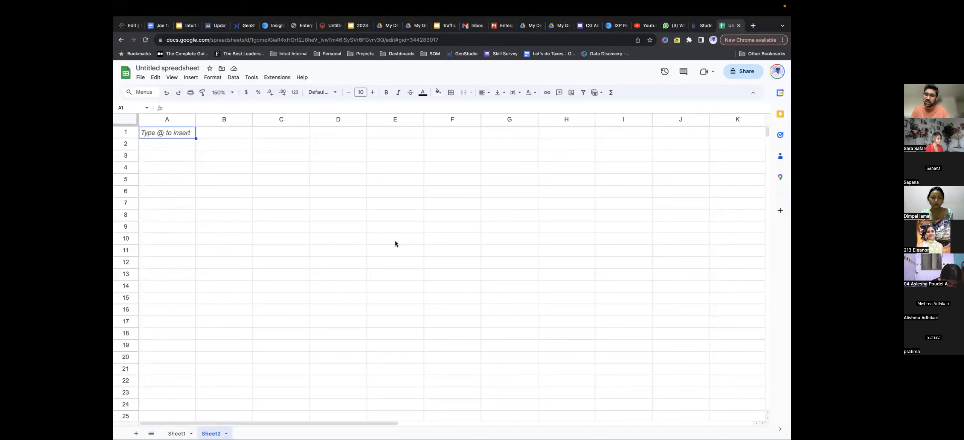
pyautogui.press('super+v')
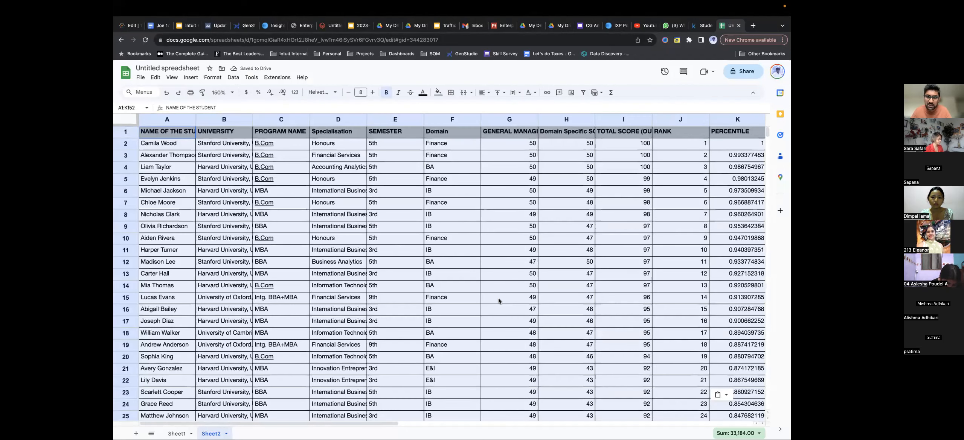
pyautogui.hscroll(4, 498, 301)
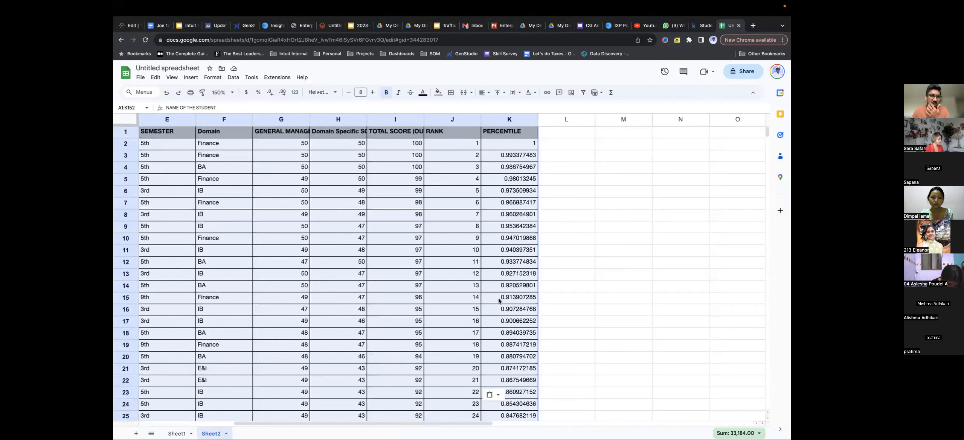
# Widen the NAME OF THE STUDENT, UNIVERSITY and GENERAL MANAGEMENT SCORE columns to fit their contents
pyautogui.hscroll(-4, 364, 267)
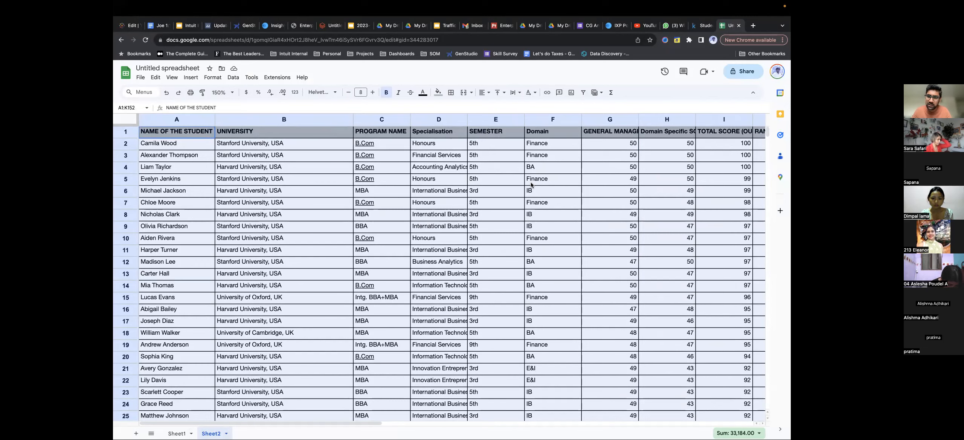
pyautogui.hscroll(5, 531, 185)
pyautogui.scroll(-1, 531, 184)
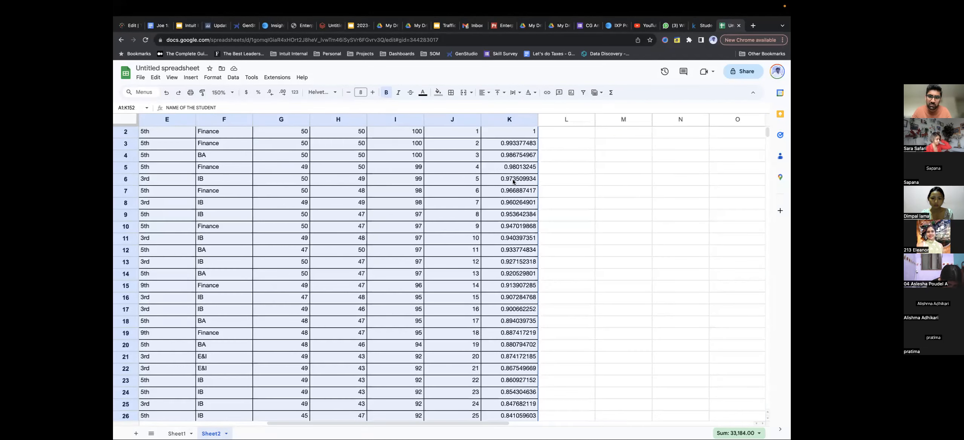
pyautogui.hscroll(-5, 513, 182)
pyautogui.scroll(1, 513, 182)
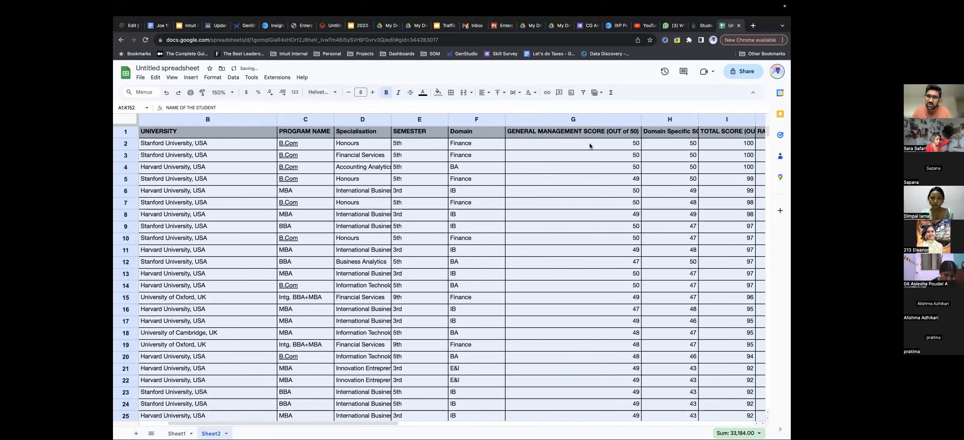
# Widen the Domain Specific SCORE, TOTAL SCORE and Specialisation columns to fit their contents
pyautogui.hscroll(5, 589, 146)
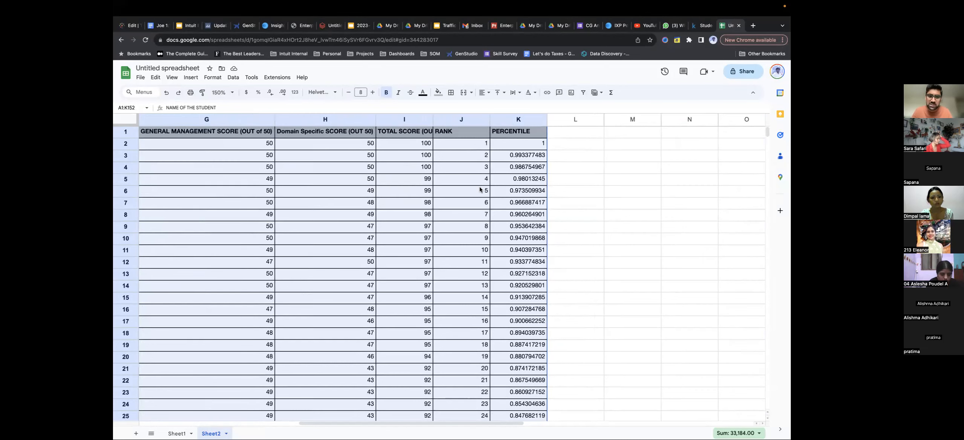
pyautogui.hscroll(-2, 428, 205)
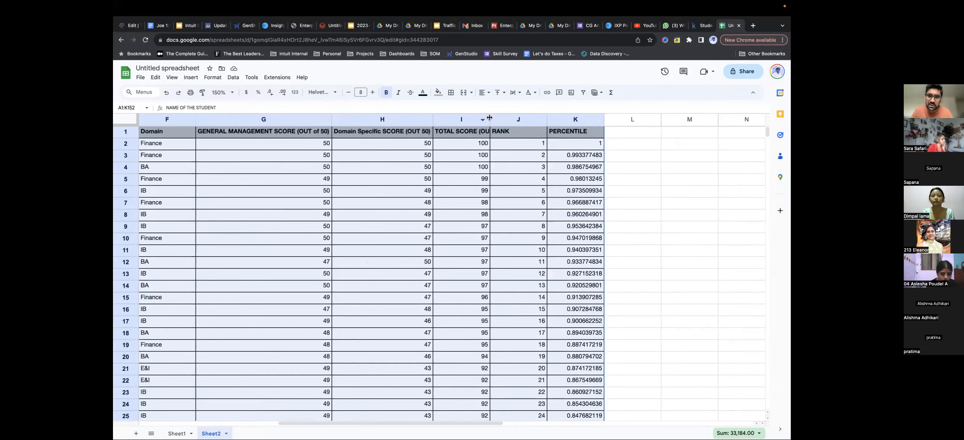
pyautogui.hscroll(-2, 426, 209)
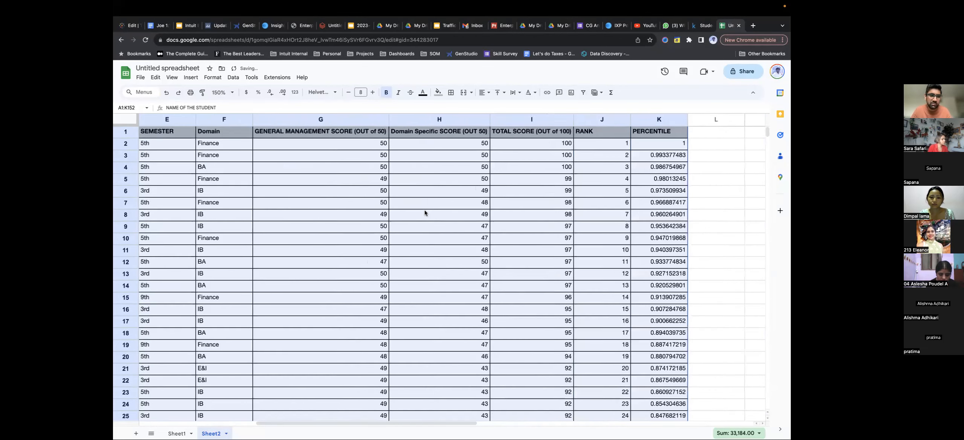
pyautogui.hscroll(-6, 424, 213)
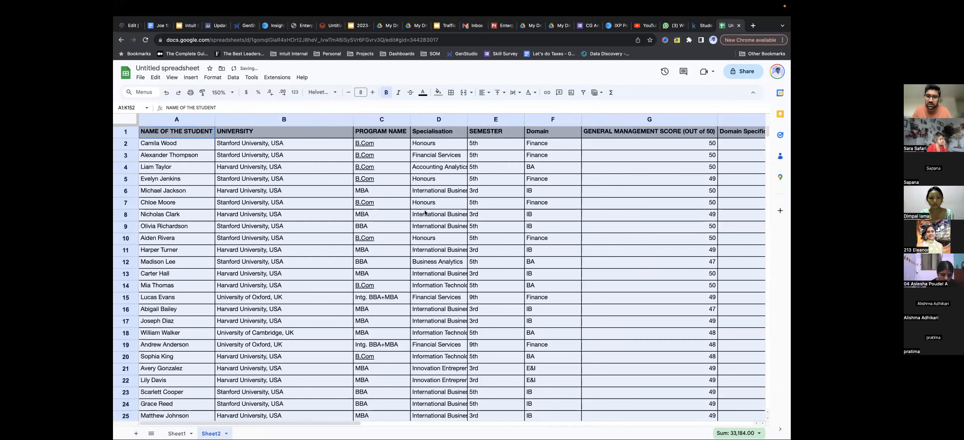
pyautogui.doubleClick(465, 118)
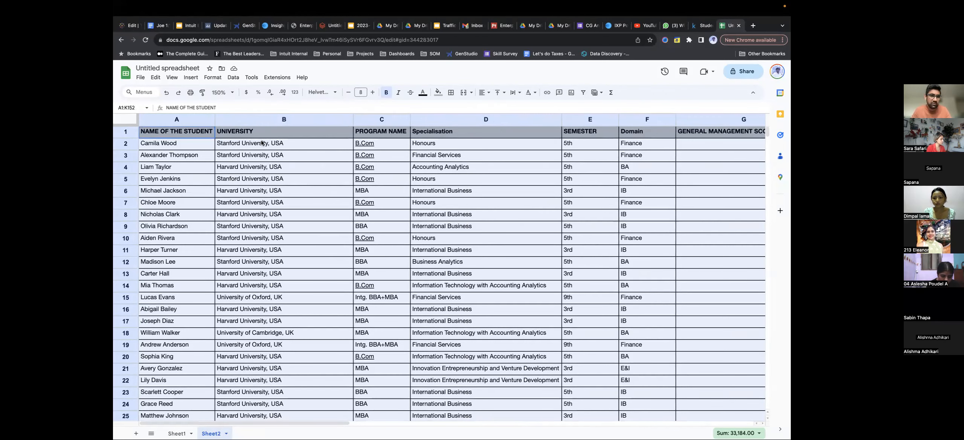
# Examine the student names against their universities in the first rows of the table
pyautogui.click(317, 148)
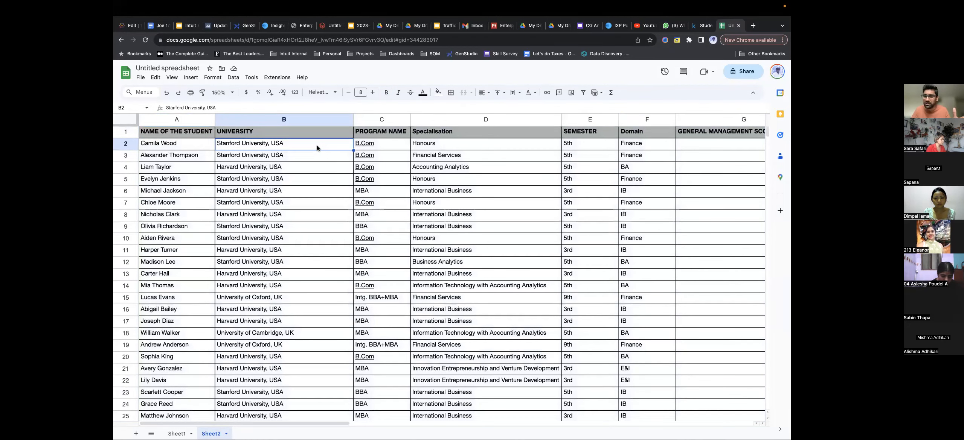
pyautogui.press('Left')
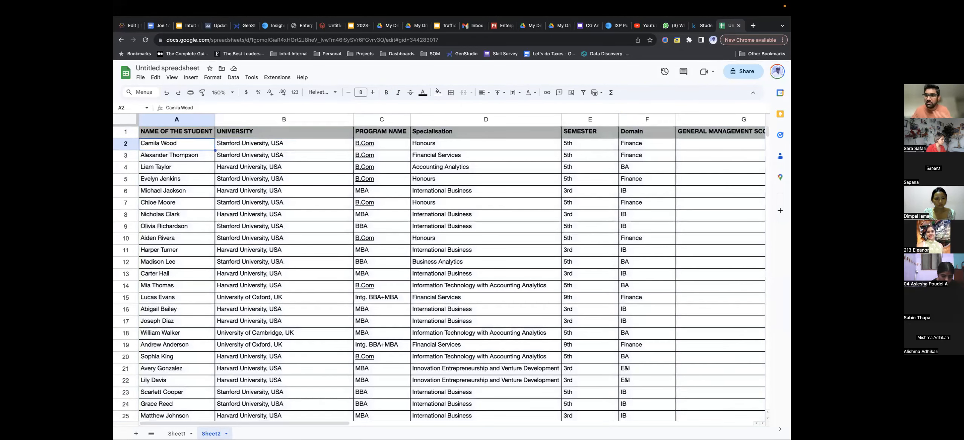
pyautogui.press('Right')
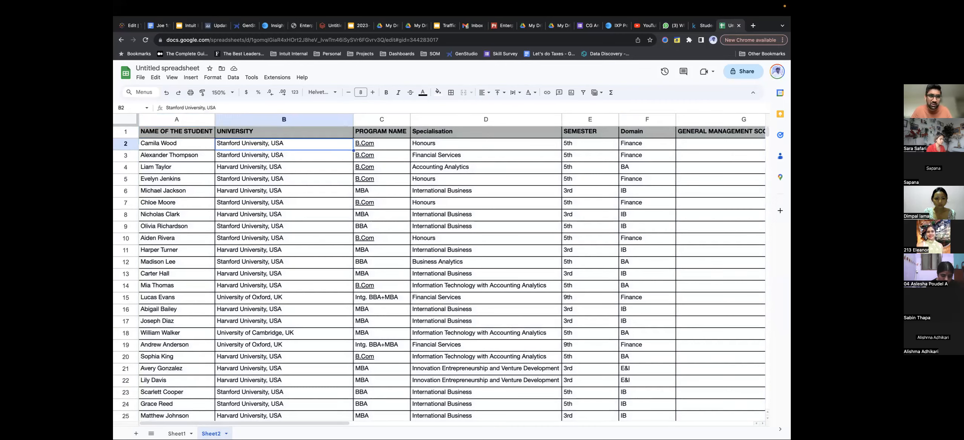
pyautogui.press('Down')
pyautogui.press('Up')
pyautogui.press('Left')
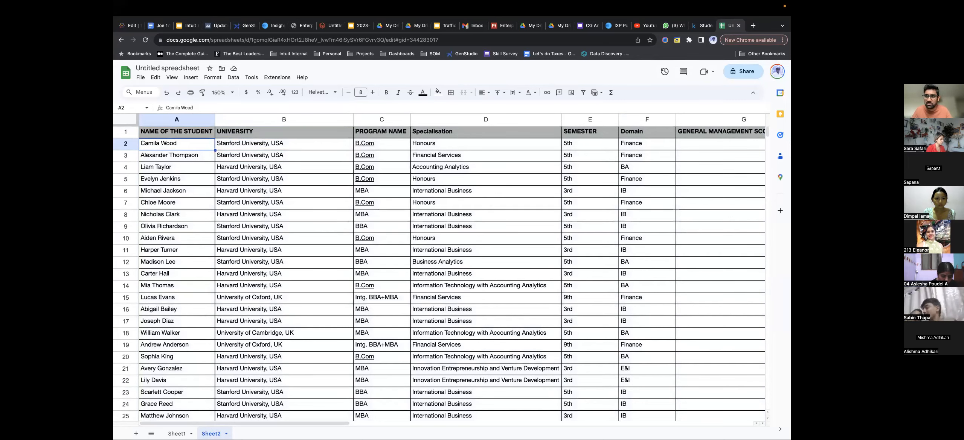
pyautogui.press('Right')
pyautogui.press('Down')
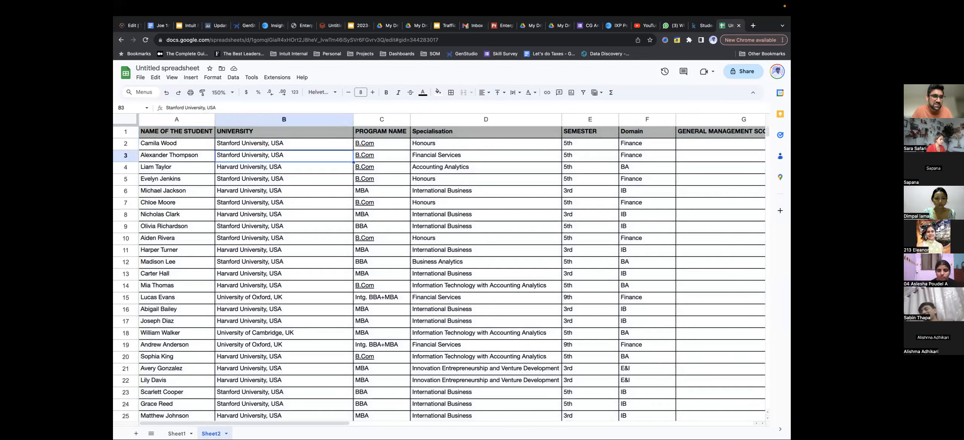
pyautogui.press('Left')
pyautogui.press('Right')
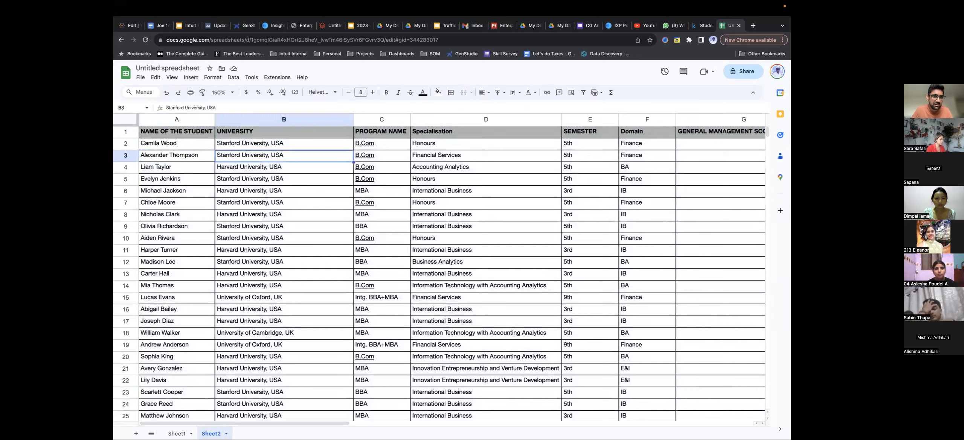
pyautogui.press('Down')
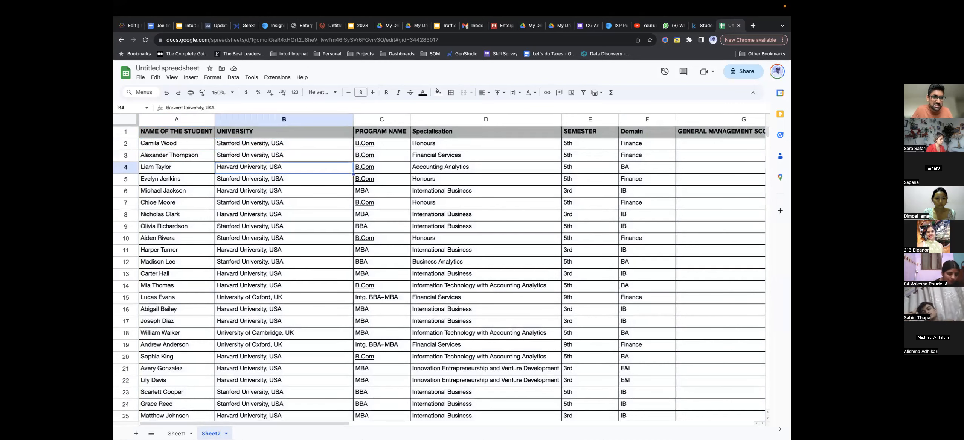
pyautogui.press('Down')
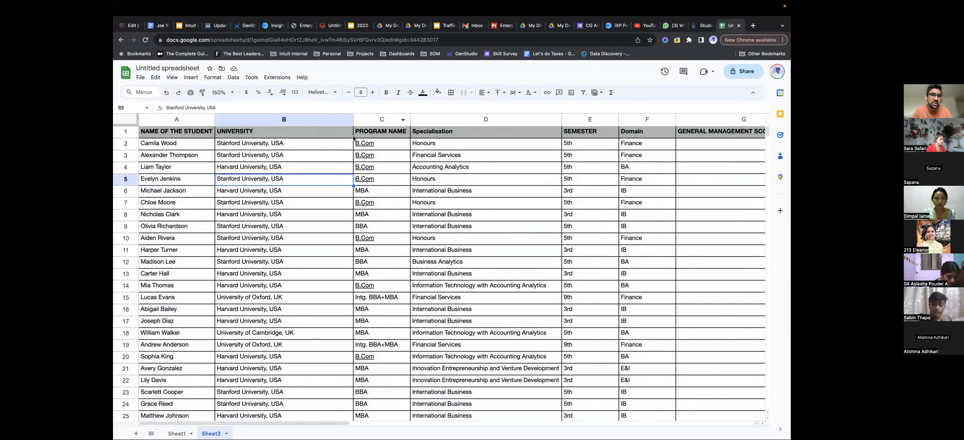
# Create a filter on the UNIVERSITY column
pyautogui.click(346, 121)
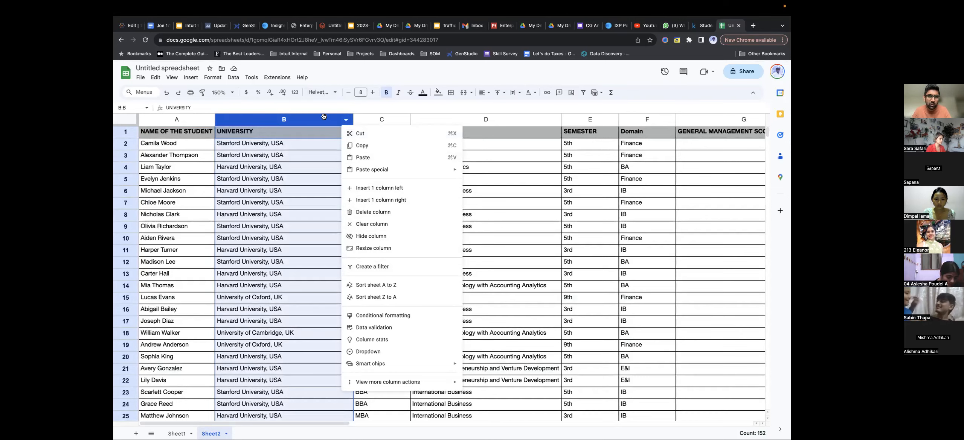
pyautogui.click(347, 120)
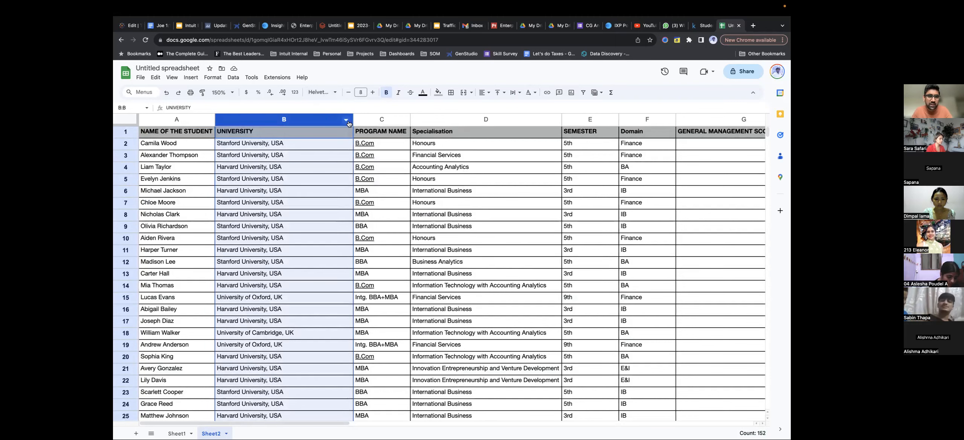
pyautogui.click(347, 123)
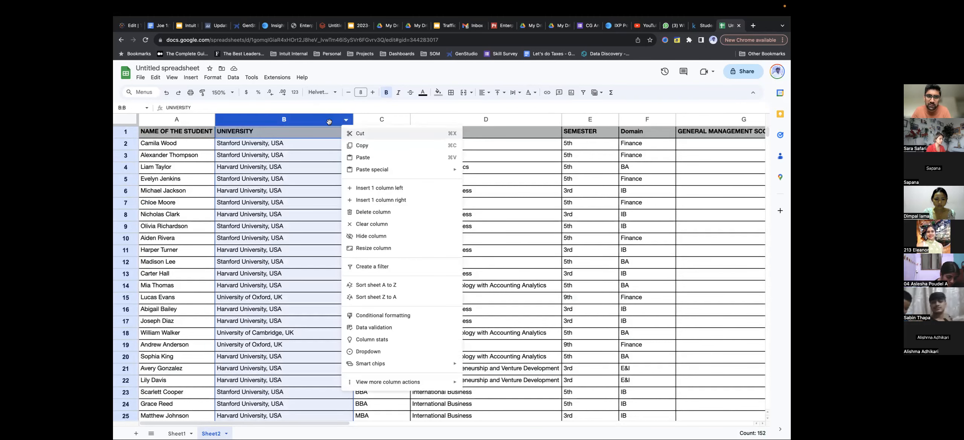
pyautogui.click(370, 268)
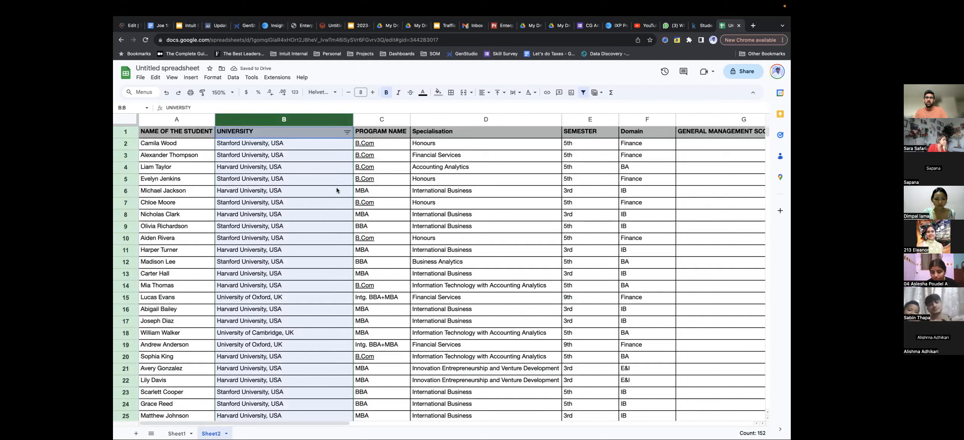
# Look through the UNIVERSITY filter values and search them for "Stan", "H" and "Ma"
pyautogui.click(347, 132)
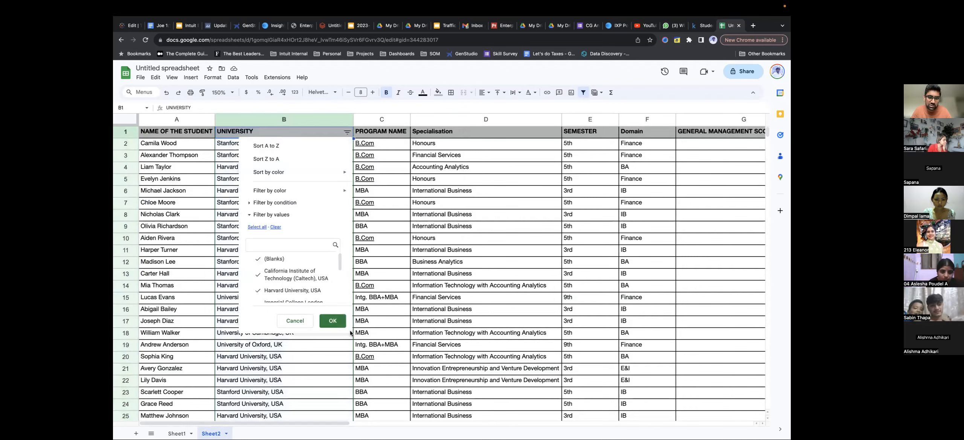
pyautogui.scroll(-3, 311, 291)
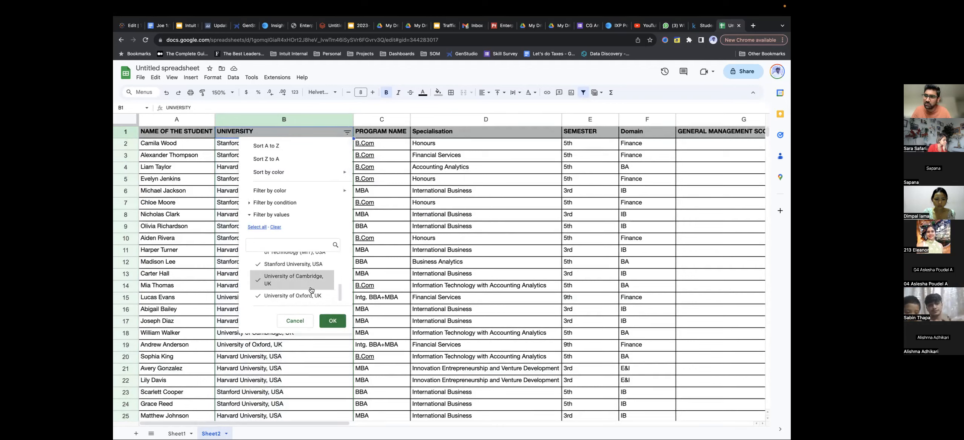
pyautogui.scroll(3, 307, 261)
pyautogui.write('Stan')
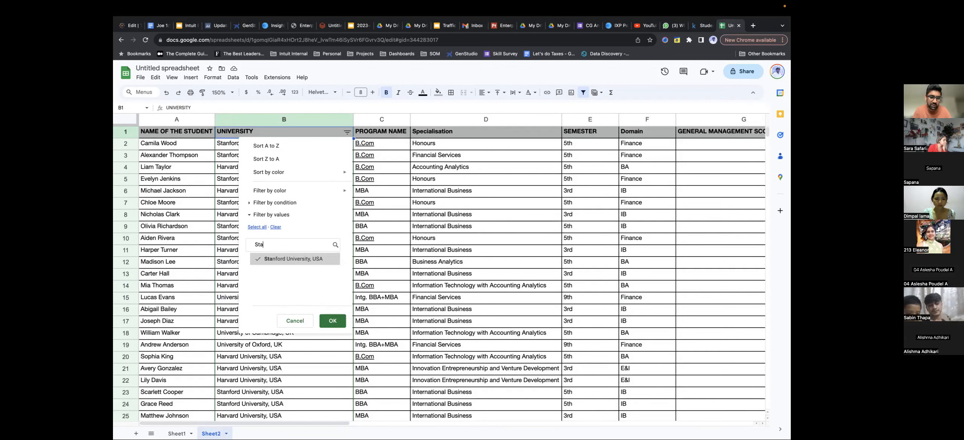
pyautogui.press('BackSpace')
pyautogui.press('BackSpace')
pyautogui.press('BackSpace')
pyautogui.press('BackSpace')
pyautogui.write('H')
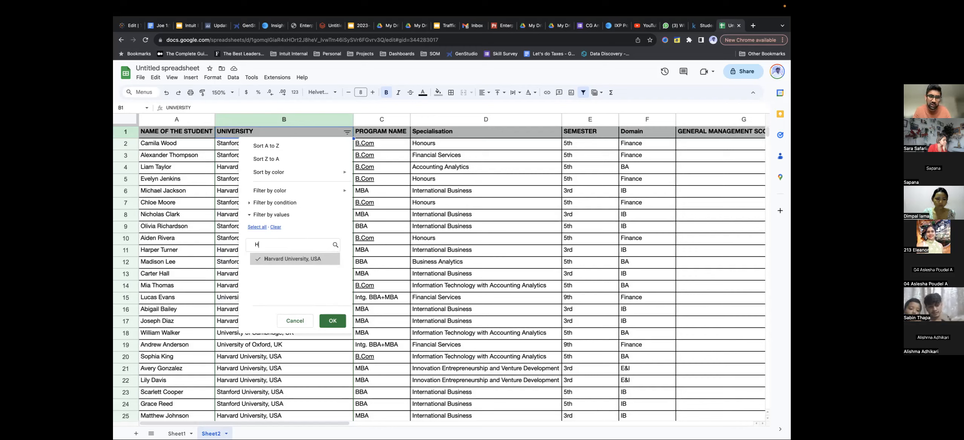
pyautogui.press('BackSpace')
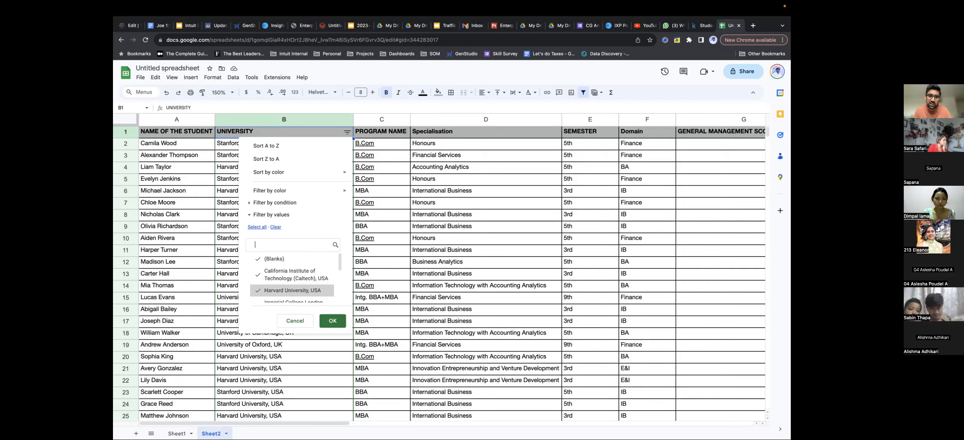
pyautogui.scroll(-2, 323, 293)
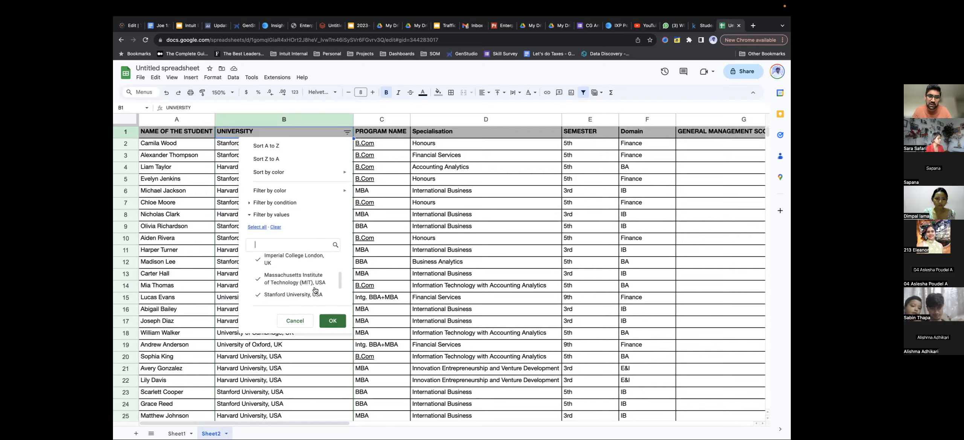
pyautogui.write('Ma')
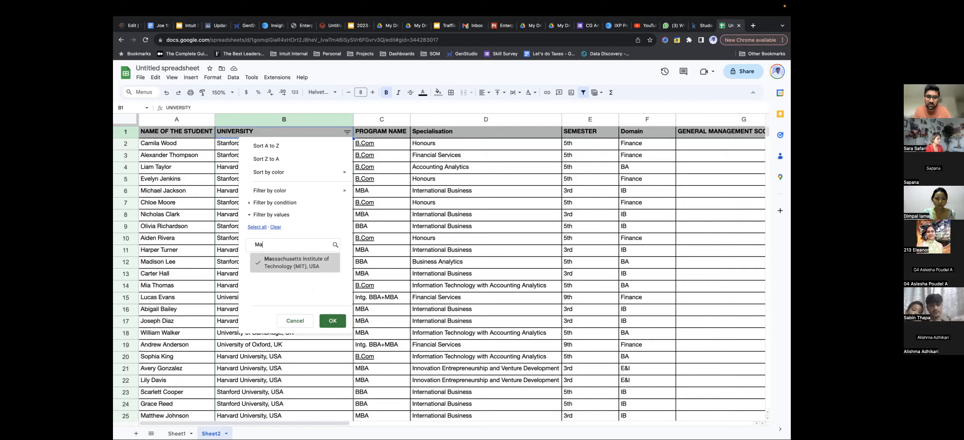
pyautogui.press('BackSpace')
pyautogui.press('BackSpace')
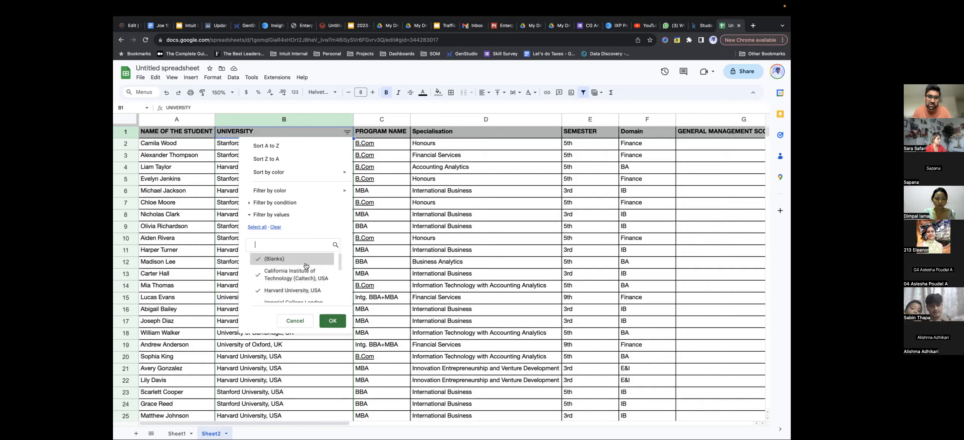
# Search the UNIVERSITY filter values for "Stan" and exclude Stanford University, USA from the filtered rows
pyautogui.scroll(-4, 306, 266)
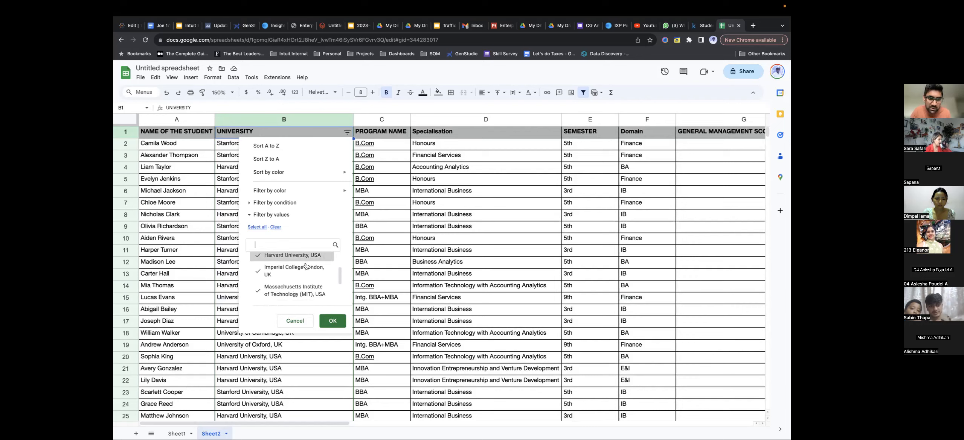
pyautogui.scroll(4, 306, 271)
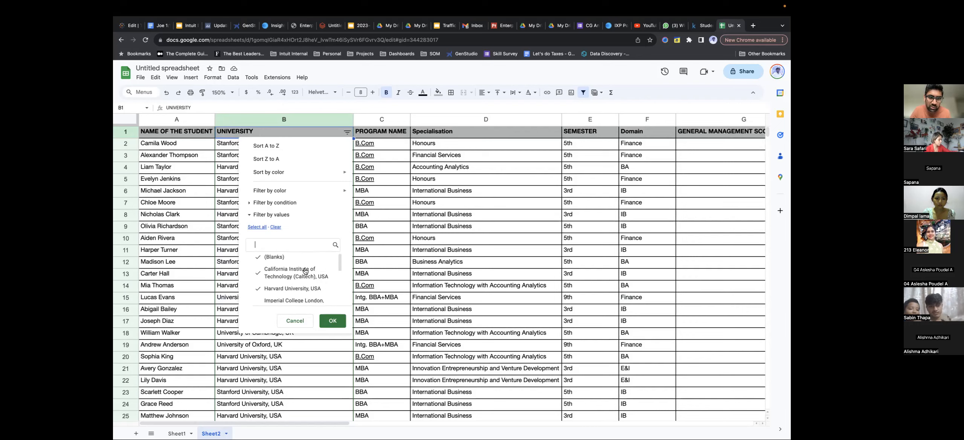
pyautogui.write('Stan')
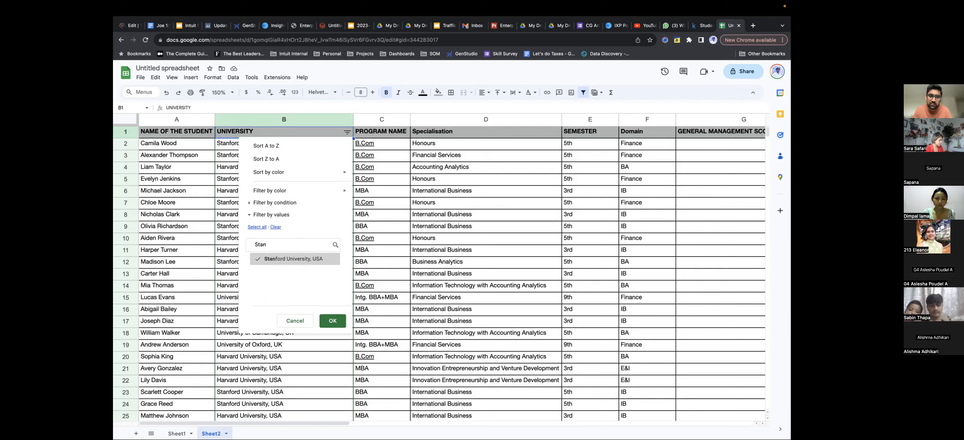
pyautogui.click(322, 260)
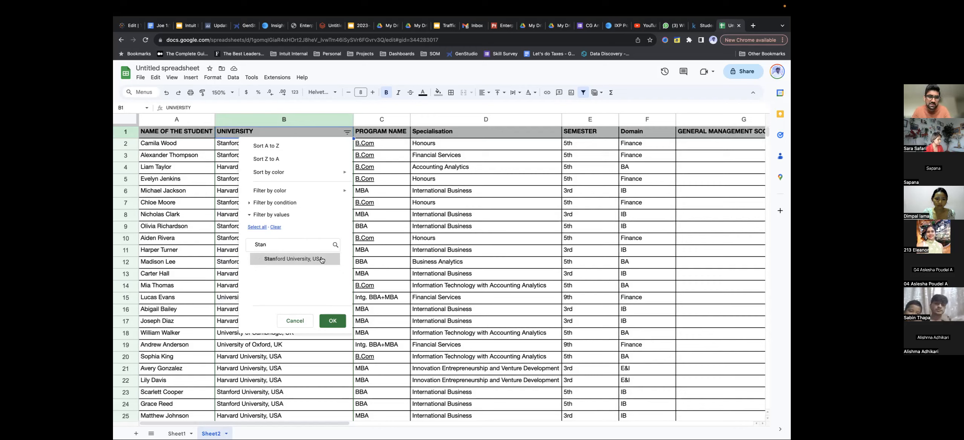
pyautogui.click(332, 321)
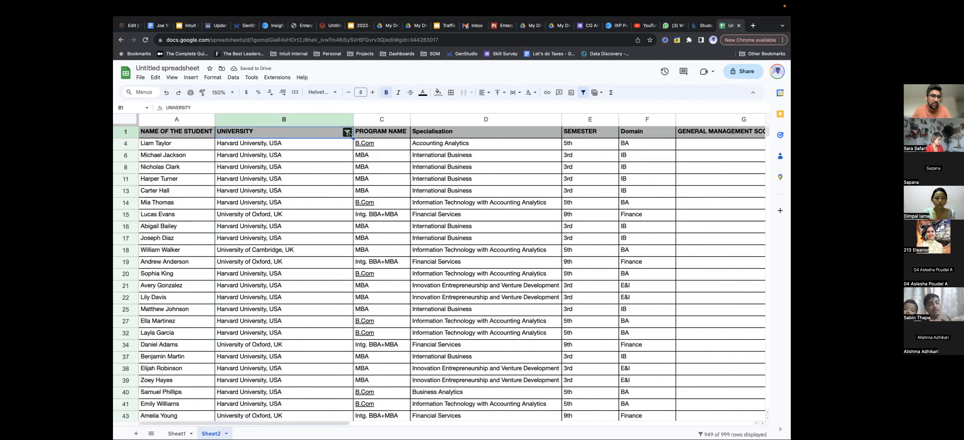
# Filter the UNIVERSITY column to show only Stanford University, USA and review the filtered rows
pyautogui.click(347, 133)
pyautogui.scroll(-2, 298, 279)
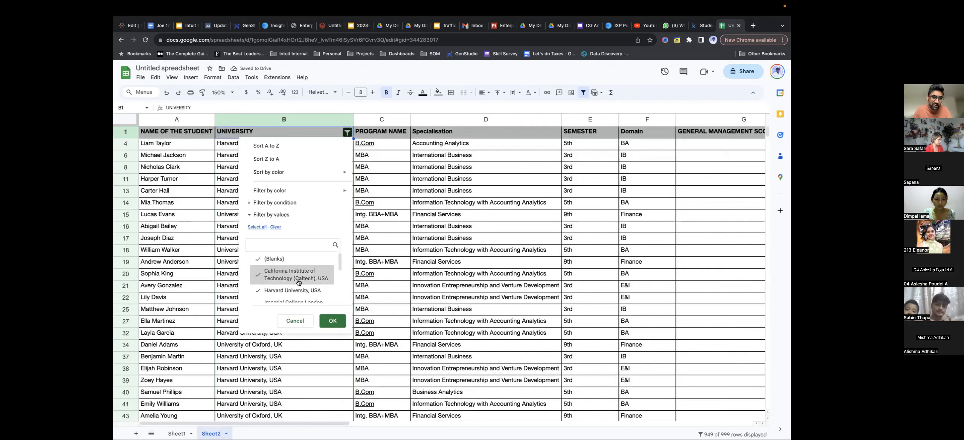
pyautogui.scroll(3, 298, 282)
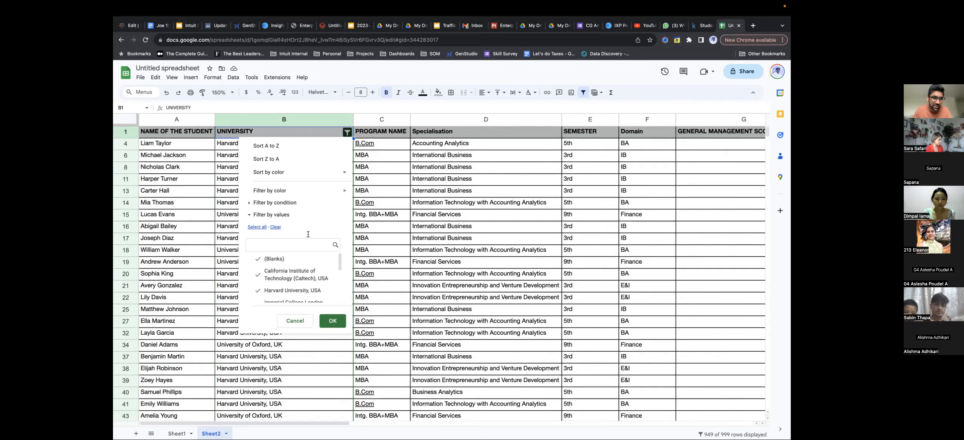
pyautogui.click(278, 228)
pyautogui.click(292, 244)
pyautogui.write('Stan')
pyautogui.click(289, 263)
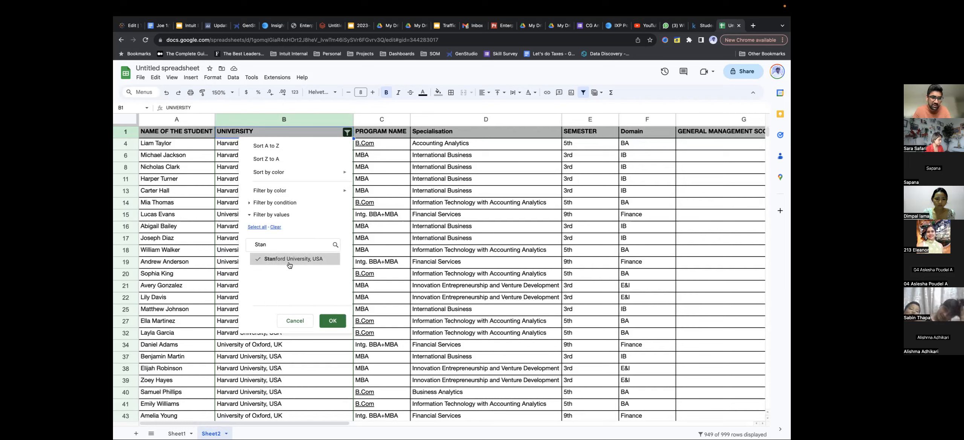
pyautogui.click(333, 321)
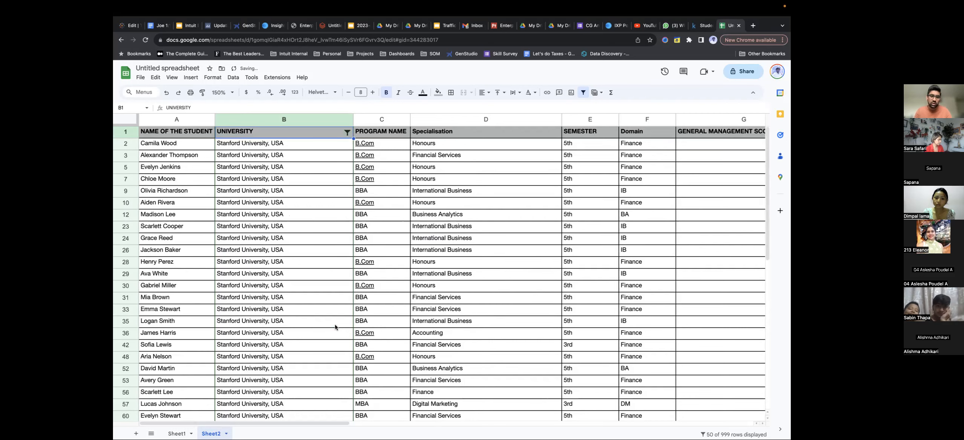
pyautogui.scroll(-5, 334, 325)
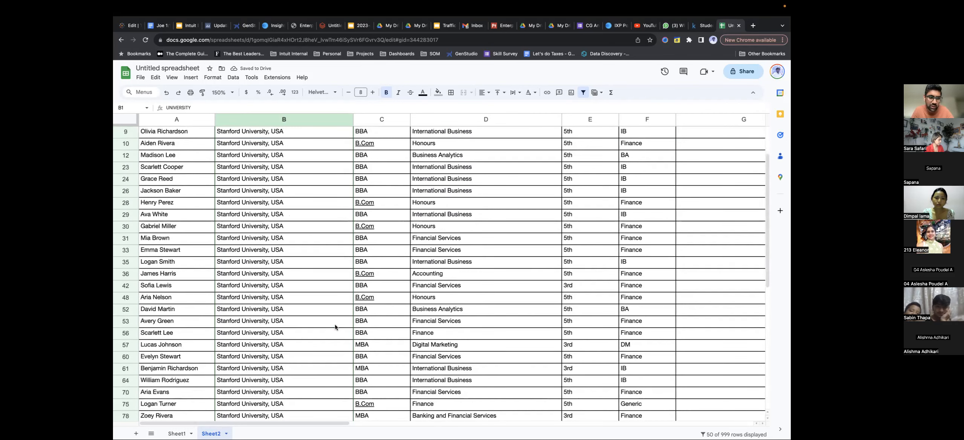
pyautogui.scroll(-3, 334, 325)
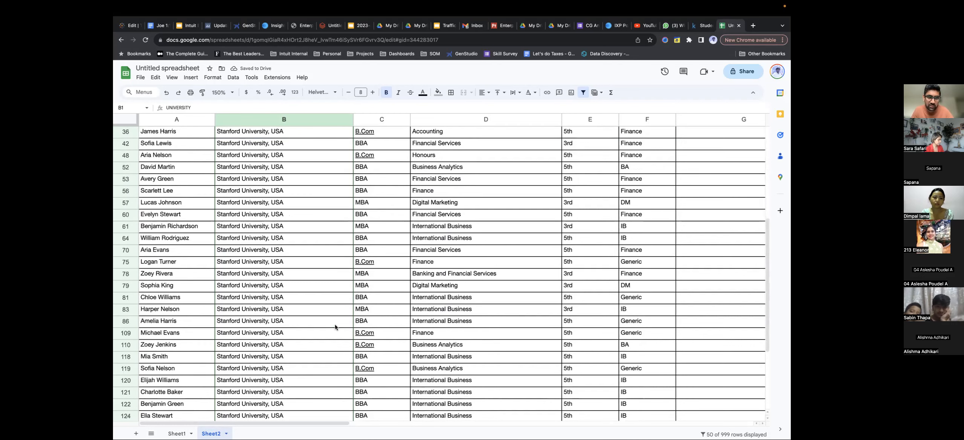
pyautogui.scroll(3, 334, 324)
pyautogui.scroll(10, 334, 324)
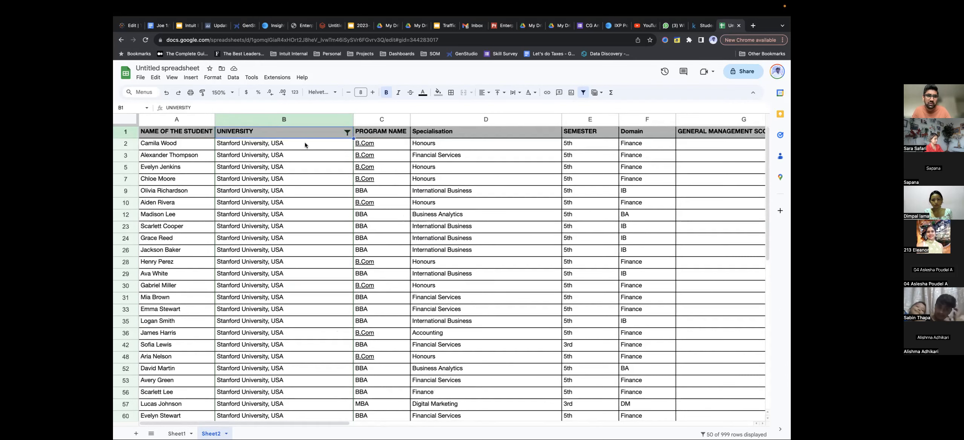
# Look for a filter option for the PROGRAM NAME column and remove the existing UNIVERSITY filter
pyautogui.click(379, 135)
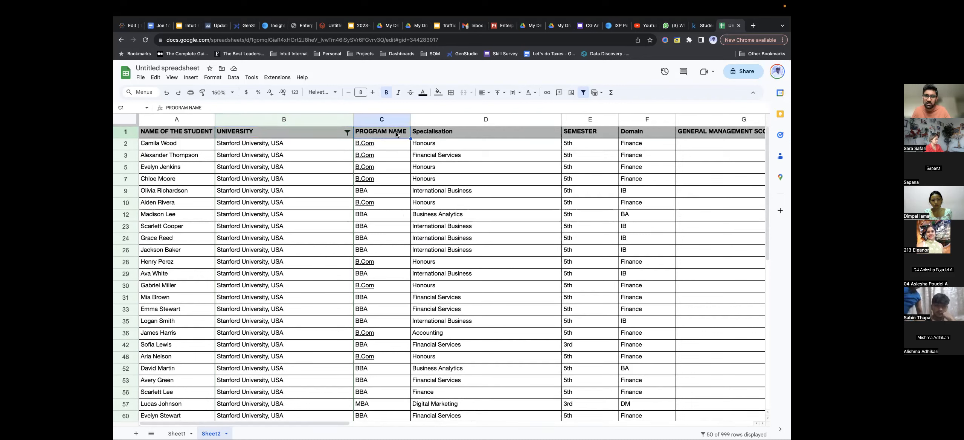
pyautogui.rightClick(396, 132)
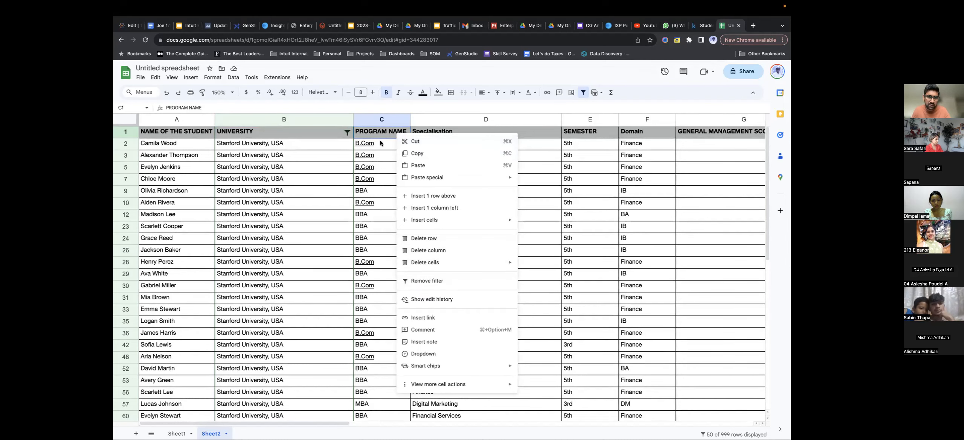
pyautogui.click(378, 133)
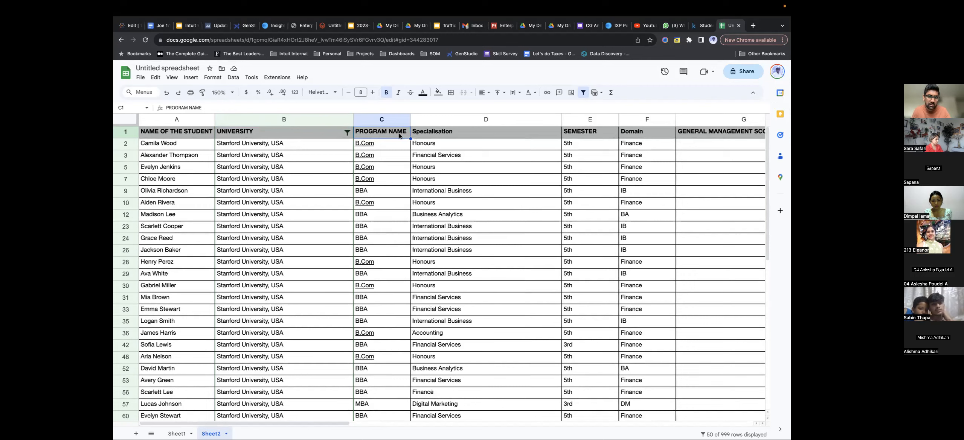
pyautogui.click(199, 78)
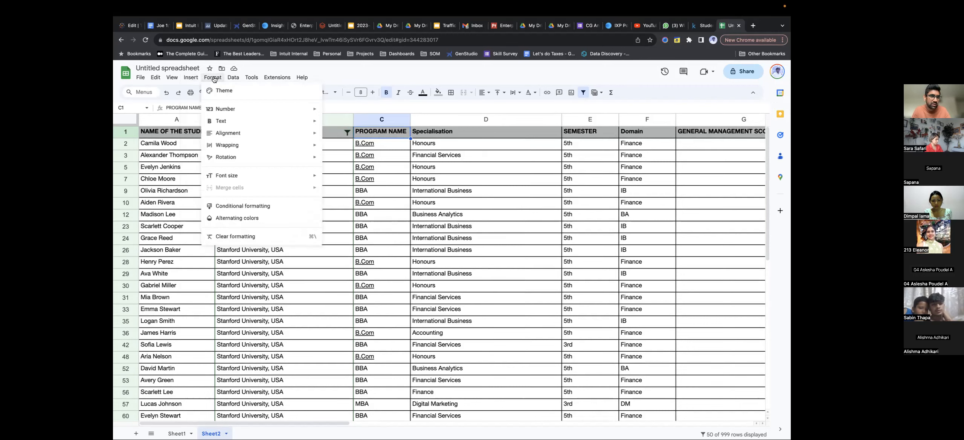
pyautogui.moveTo(237, 80)
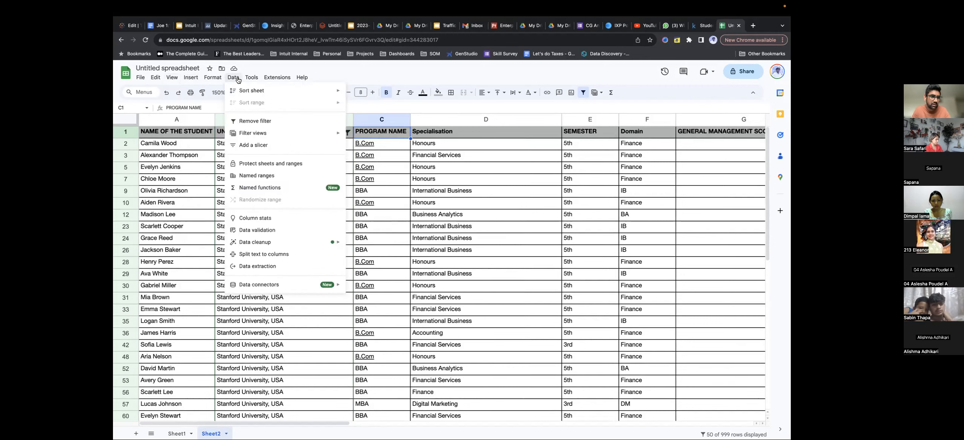
pyautogui.moveTo(199, 81)
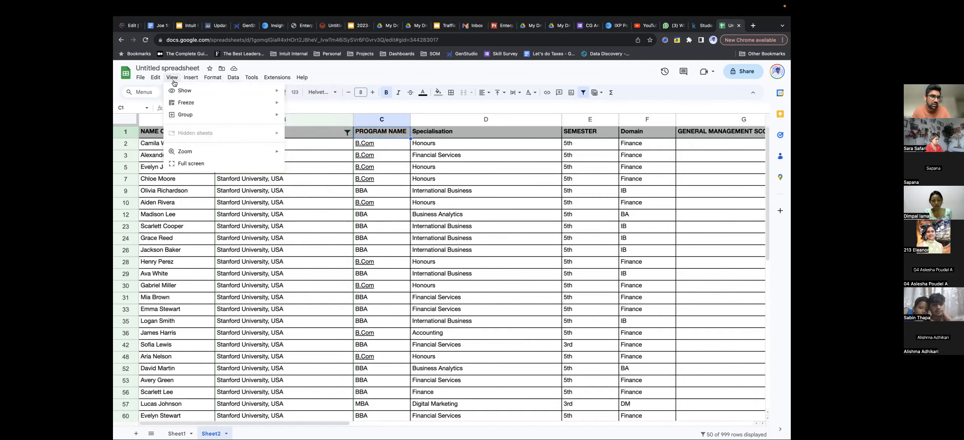
pyautogui.rightClick(390, 122)
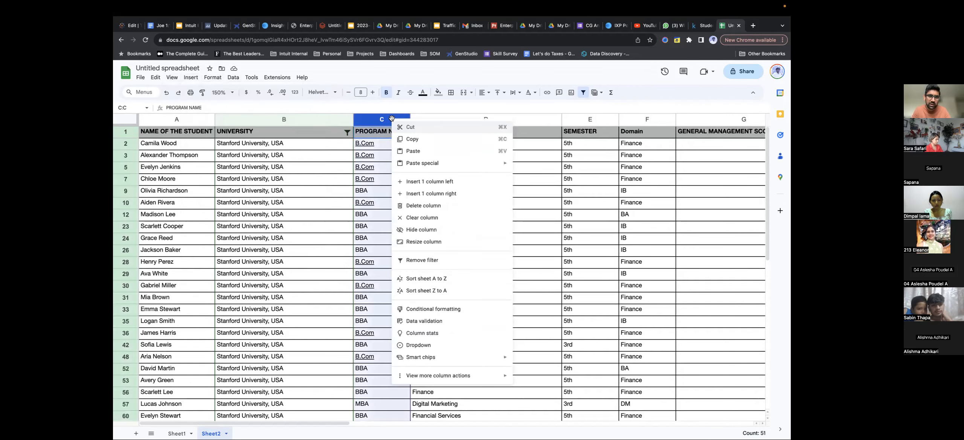
pyautogui.click(415, 260)
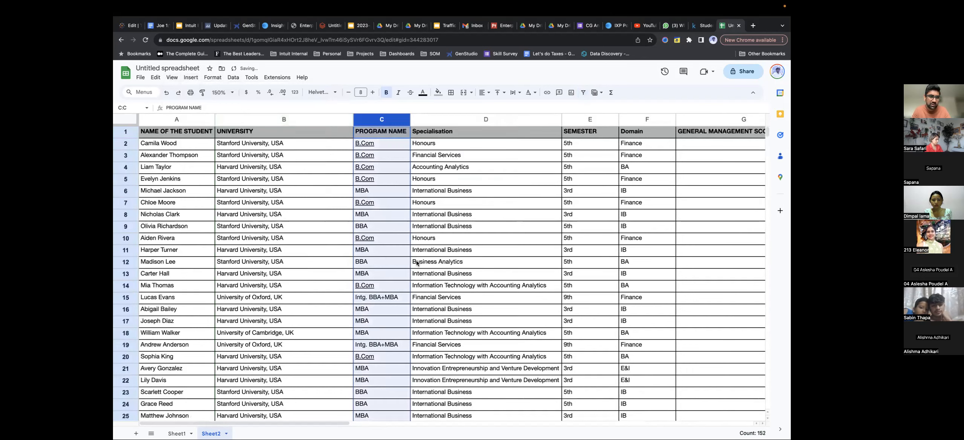
# Create a filter across the UNIVERSITY and PROGRAM NAME columns and fit the PROGRAM NAME column's width to its contents
pyautogui.keyDown('shift'); pyautogui.click(314, 121); pyautogui.keyUp('shift')
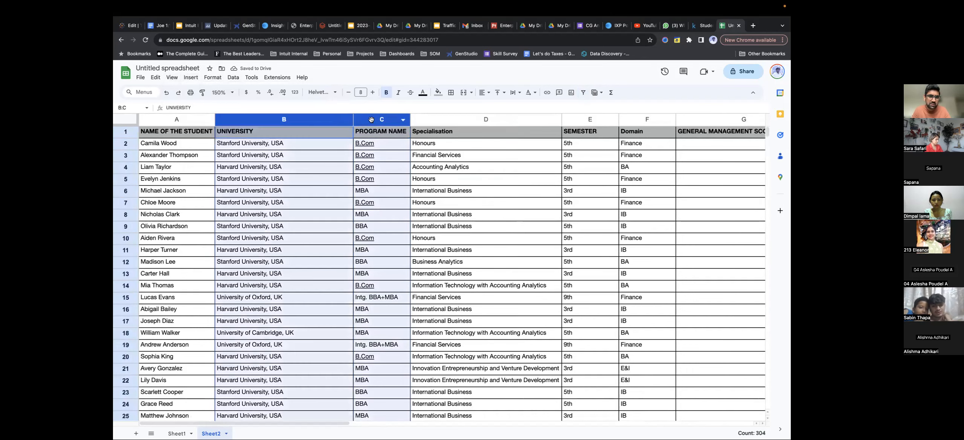
pyautogui.rightClick(373, 121)
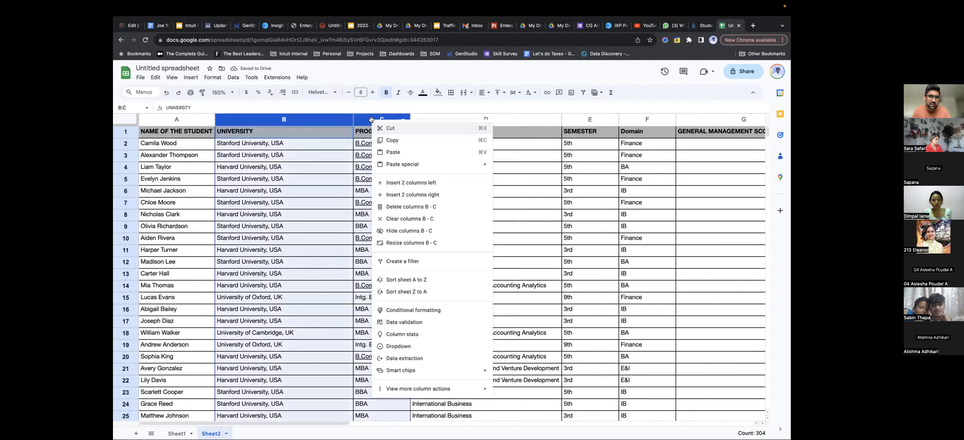
pyautogui.click(415, 262)
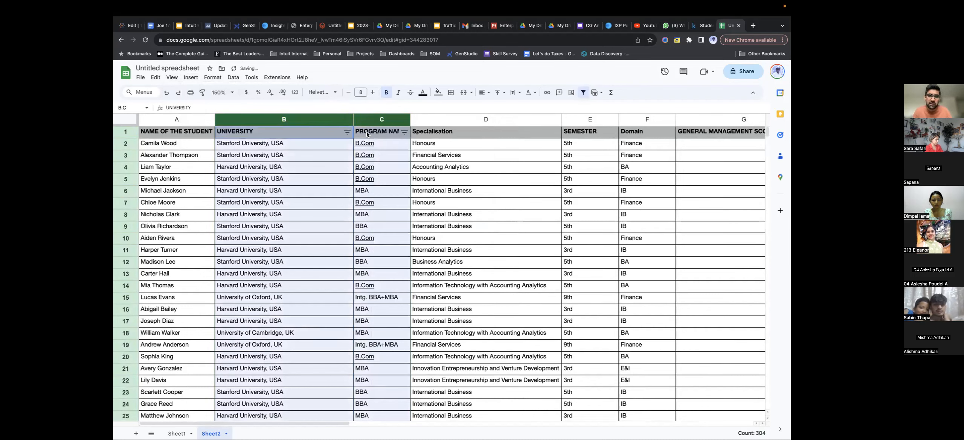
pyautogui.click(345, 134)
pyautogui.doubleClick(410, 120)
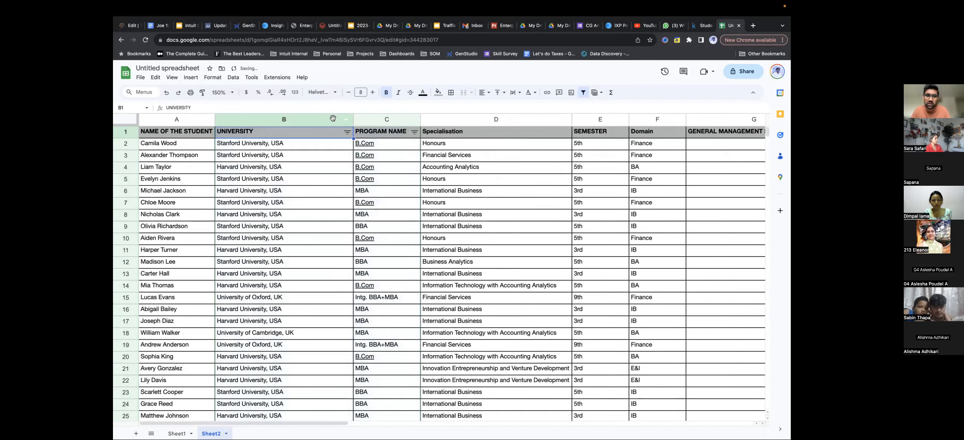
# Remove the filter from the UNIVERSITY and PROGRAM NAME columns
pyautogui.click(333, 119)
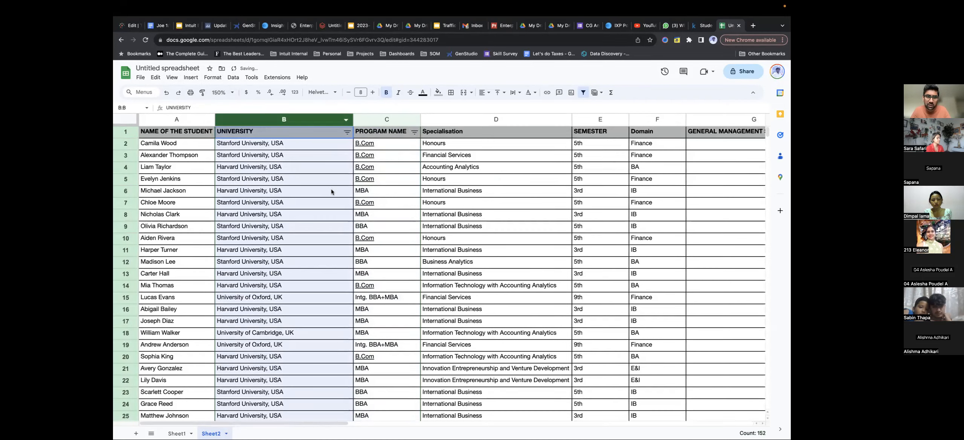
pyautogui.keyDown('shift'); pyautogui.click(373, 118); pyautogui.keyUp('shift')
pyautogui.rightClick(374, 119)
pyautogui.click(403, 260)
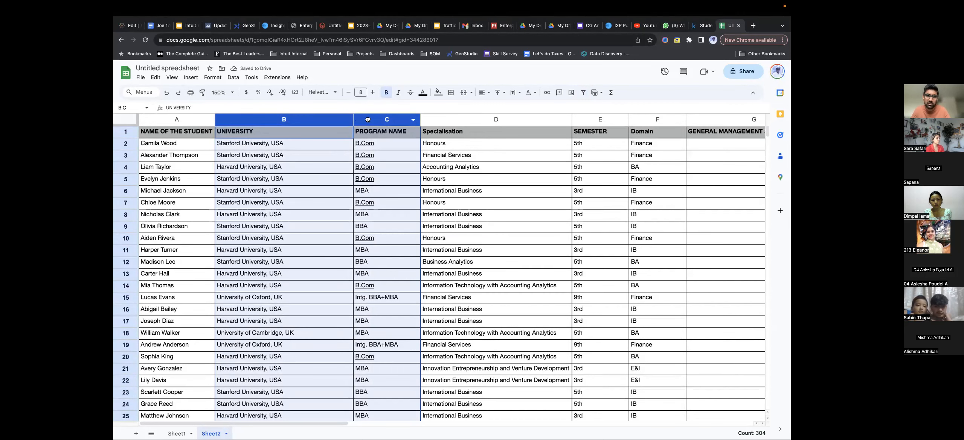
# Create a single filter across columns A to G of the student table
pyautogui.moveTo(320, 122); pyautogui.dragTo(356, 121)
pyautogui.moveTo(177, 119); pyautogui.dragTo(728, 207)
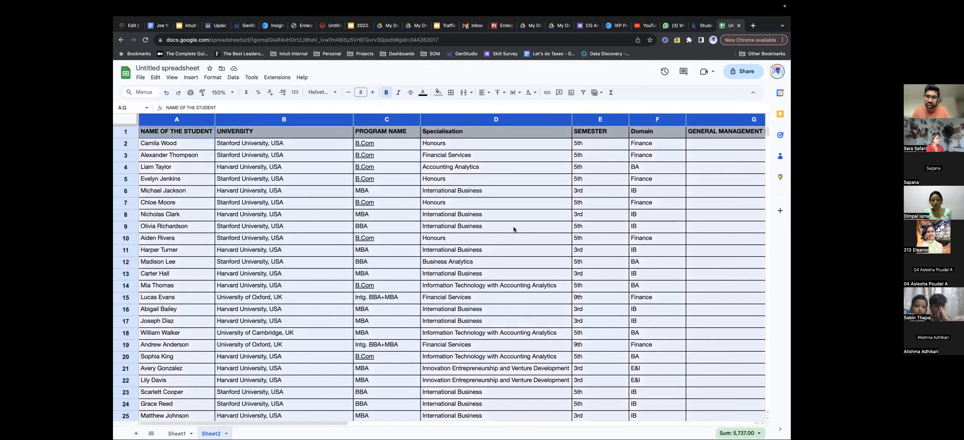
pyautogui.rightClick(302, 120)
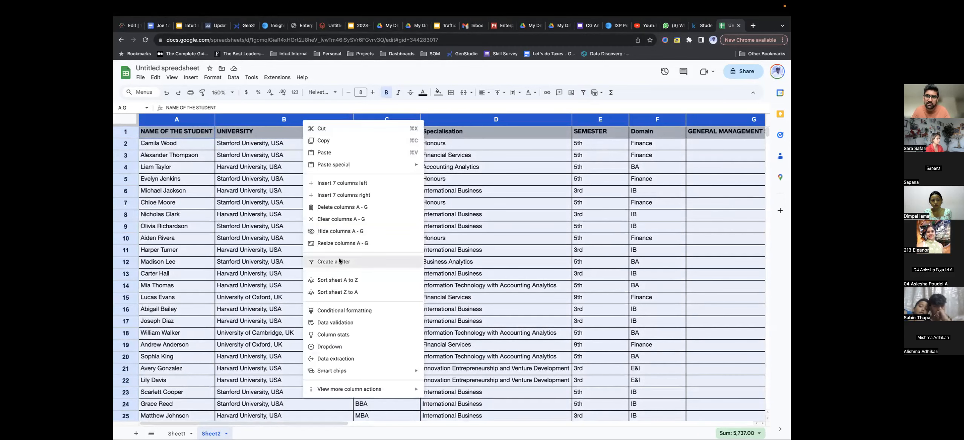
pyautogui.click(339, 261)
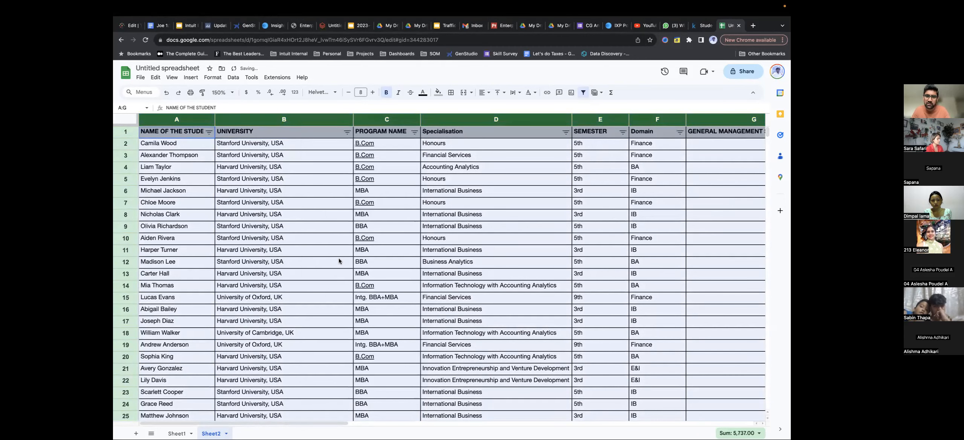
# Clear the UNIVERSITY filter values, search them for "Stan" and show only Stanford University, USA
pyautogui.click(347, 133)
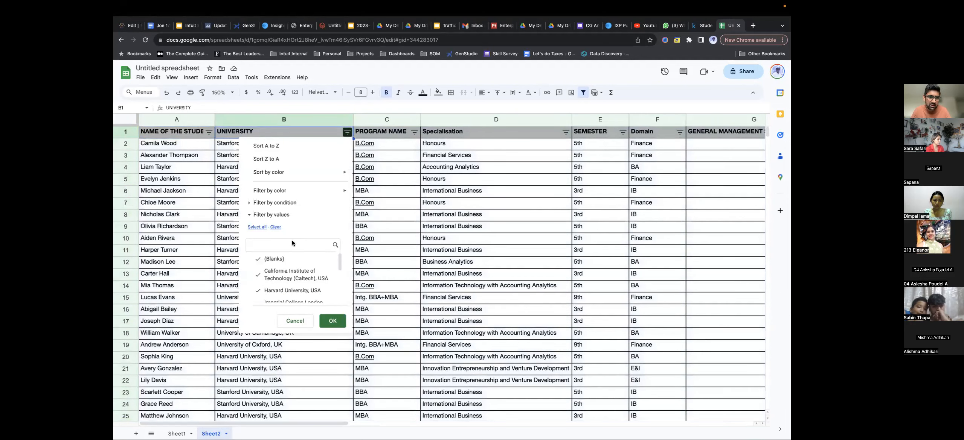
pyautogui.click(276, 227)
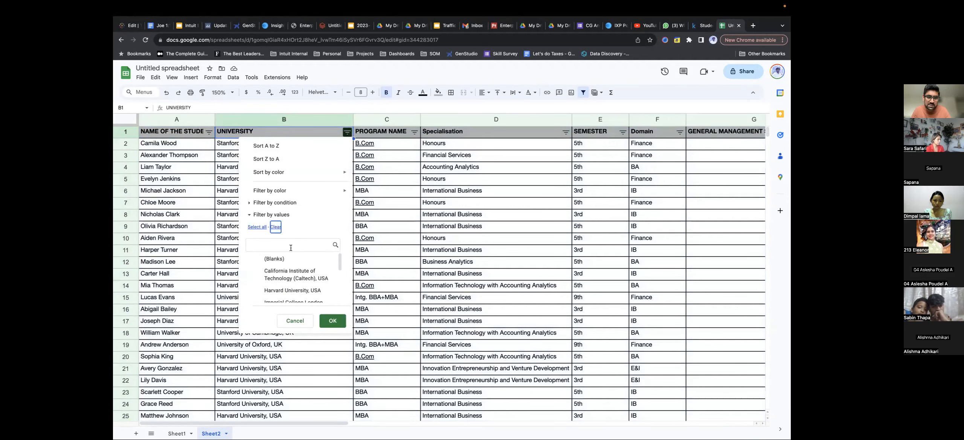
pyautogui.click(291, 248)
pyautogui.write('Stan')
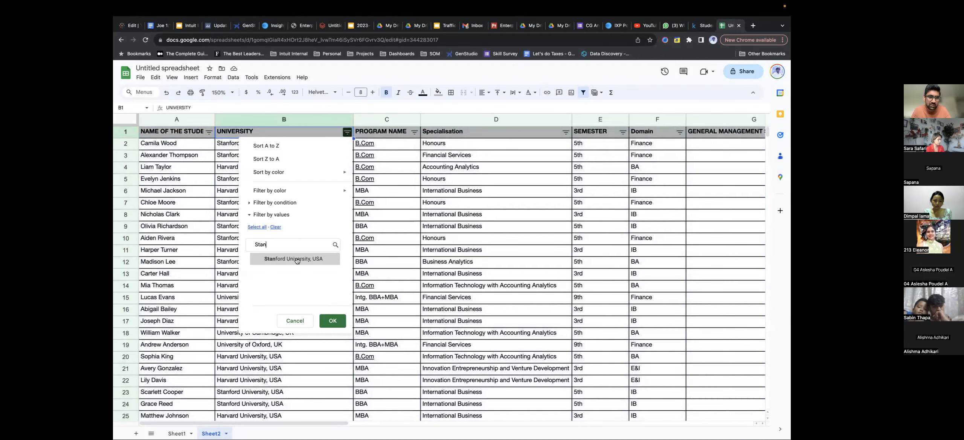
pyautogui.press('Return')
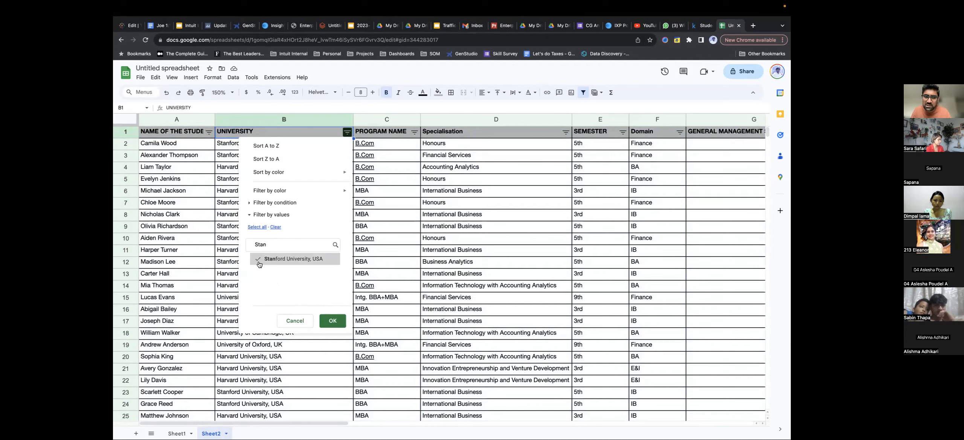
pyautogui.click(332, 322)
# Clear the PROGRAM NAME filter values and show only the B.Com students
pyautogui.click(414, 133)
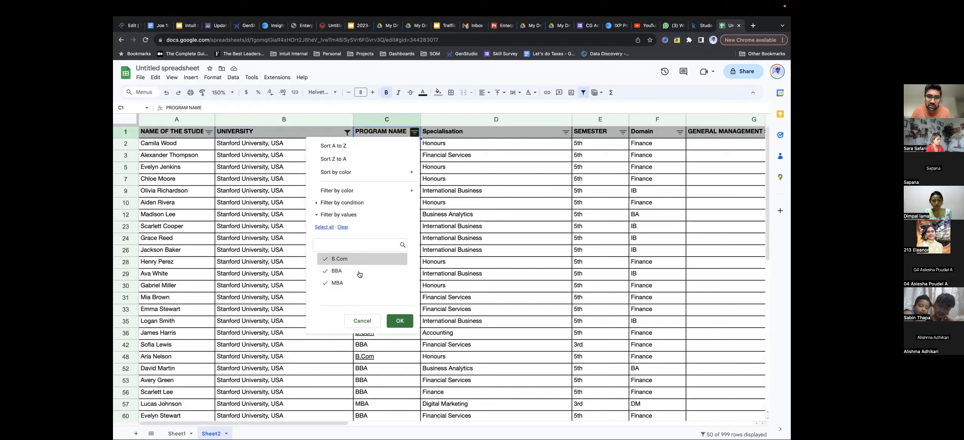
pyautogui.click(343, 227)
pyautogui.click(327, 260)
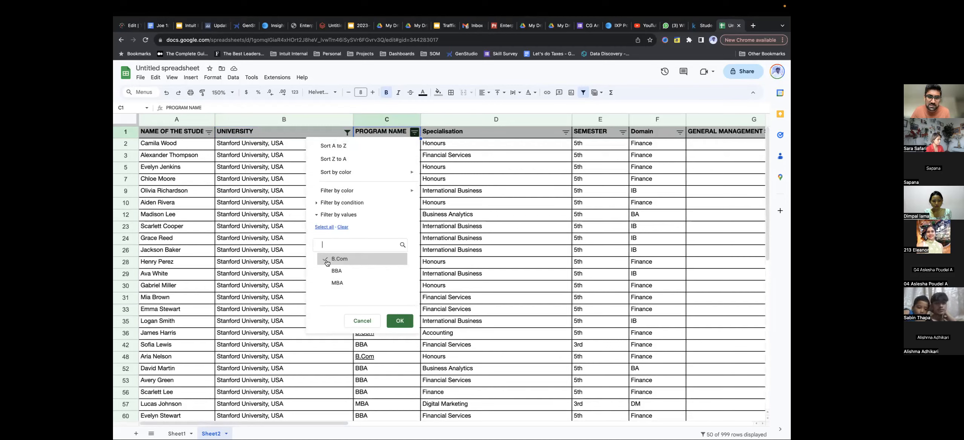
pyautogui.click(400, 322)
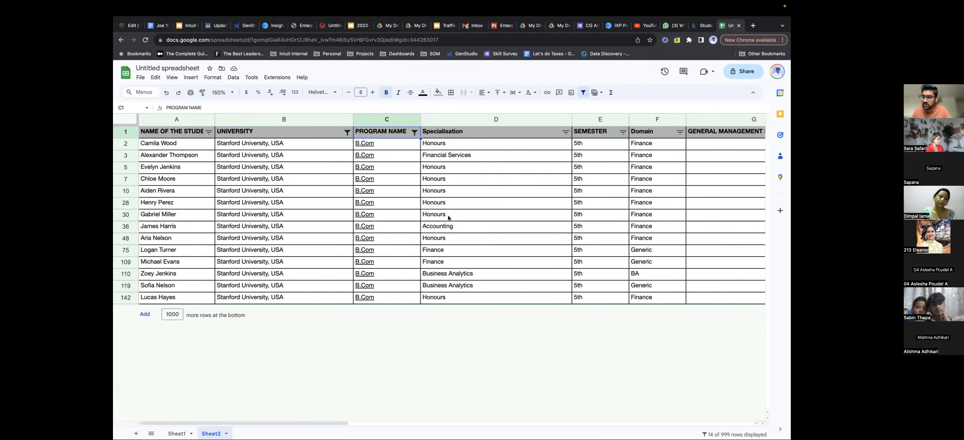
# Go through the filtered student names one by one, from the first visible record to the last
pyautogui.moveTo(372, 184)
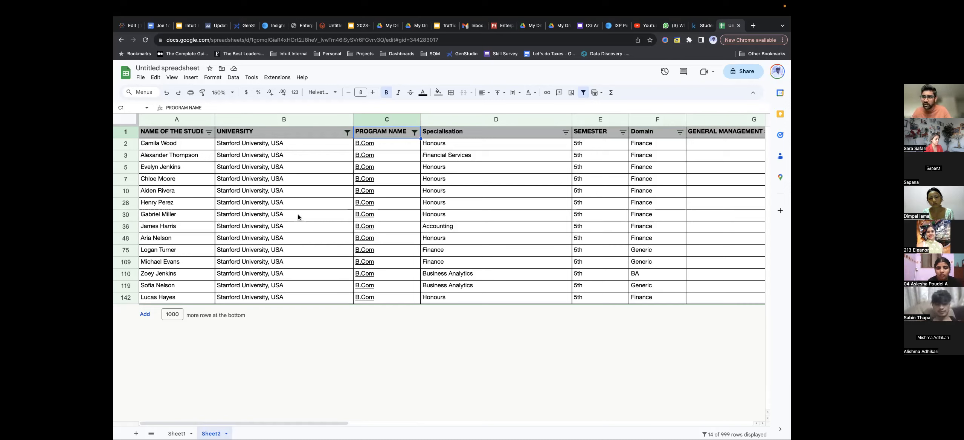
pyautogui.moveTo(354, 245)
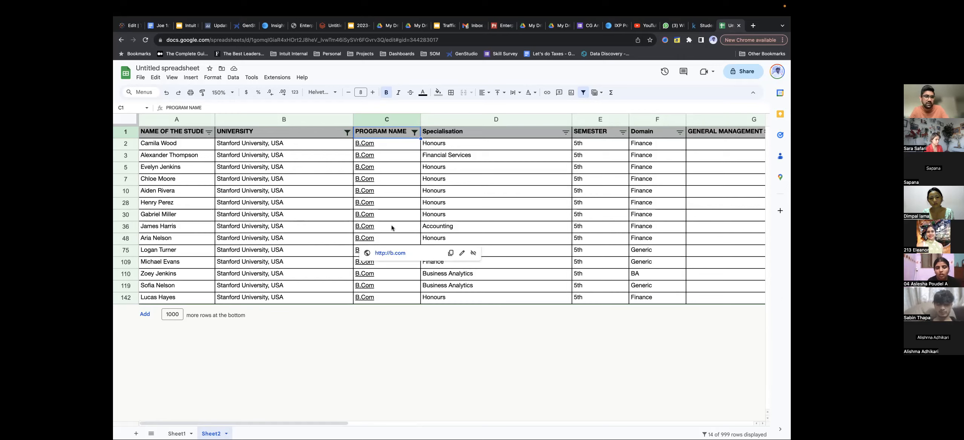
pyautogui.moveTo(391, 228)
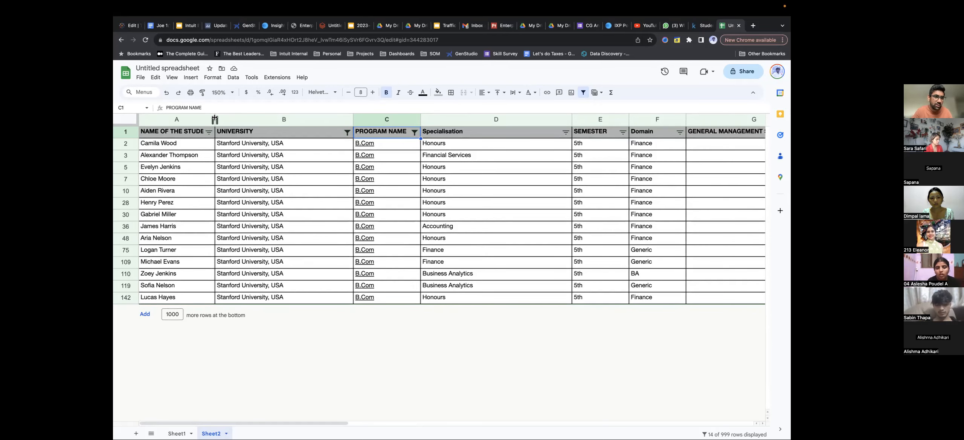
pyautogui.click(197, 146)
pyautogui.press('Down')
pyautogui.press('Down')
pyautogui.press('Down')
pyautogui.press('Down')
pyautogui.press('Down')
pyautogui.press('Down')
pyautogui.press('Down')
pyautogui.press('Down')
pyautogui.press('Down')
pyautogui.press('Down')
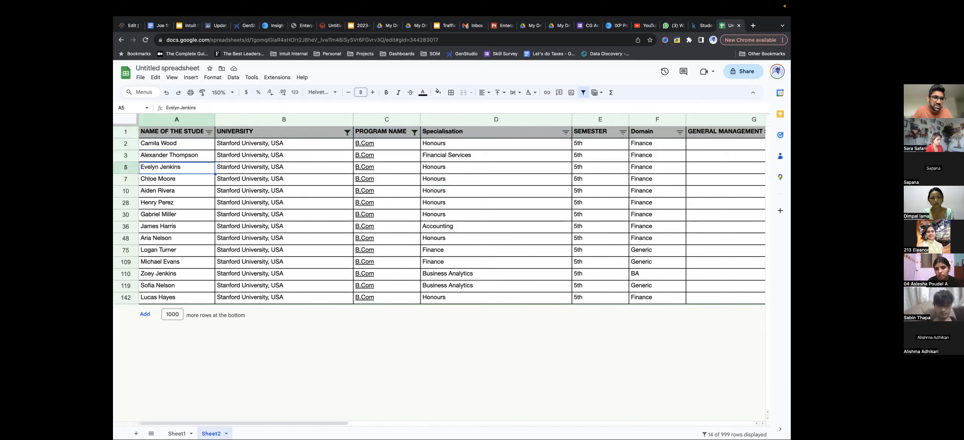
pyautogui.press('Down')
pyautogui.press('Down')
pyautogui.press('Down')
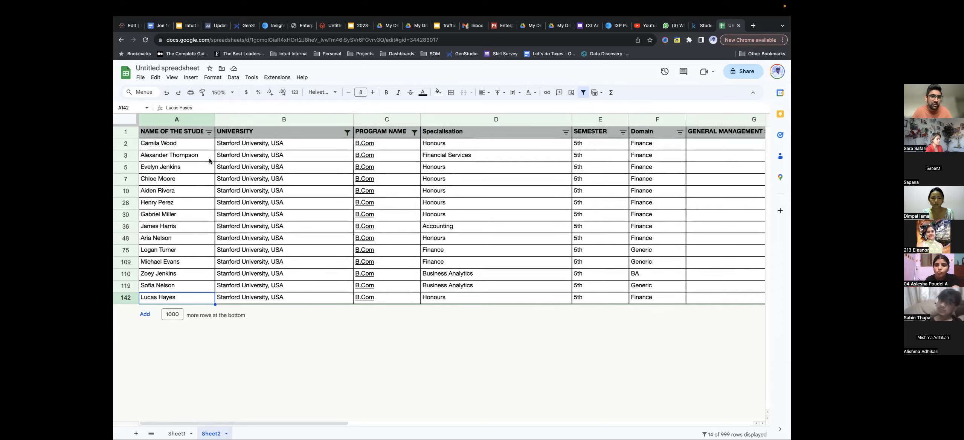
# Try sorting the whole sheet by column A from A to Z, and undo the sort
pyautogui.click(192, 145)
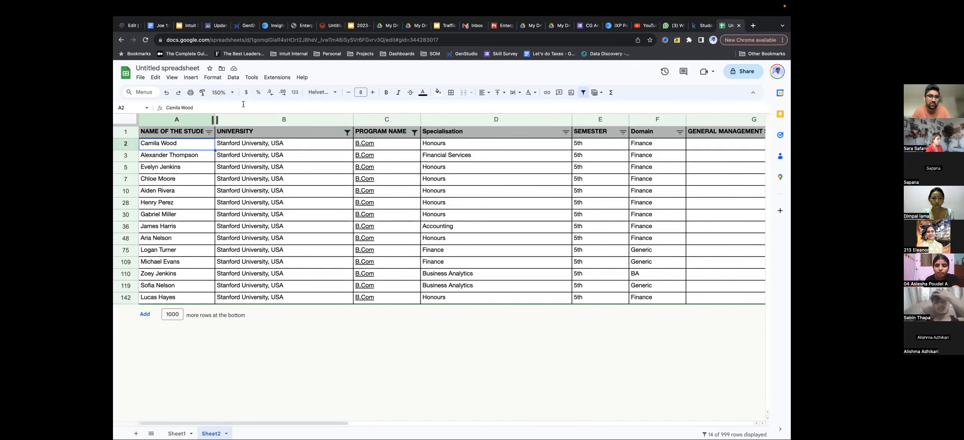
pyautogui.click(233, 77)
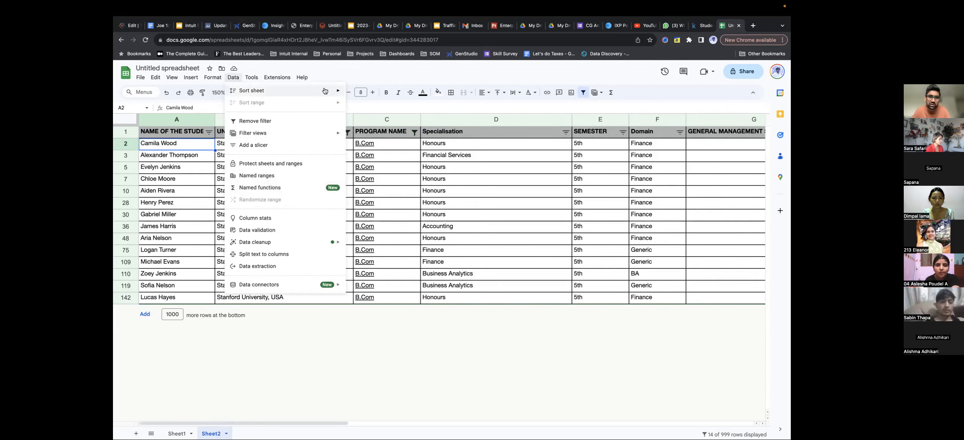
pyautogui.moveTo(325, 91)
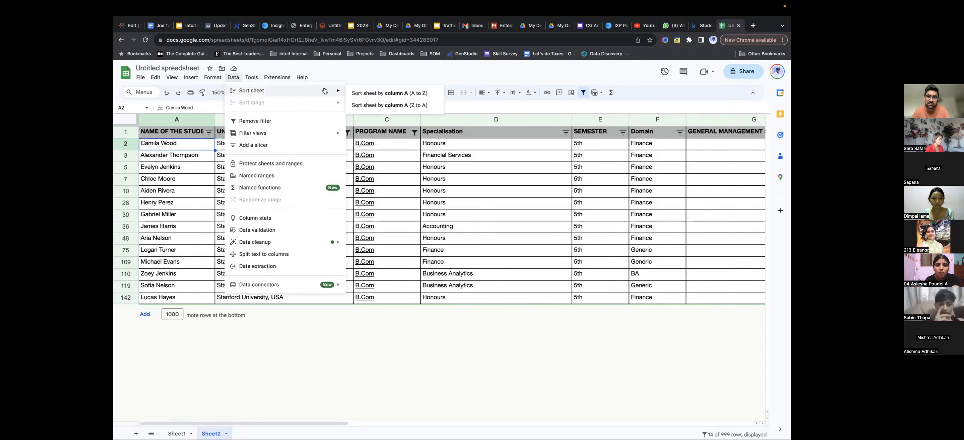
pyautogui.click(392, 97)
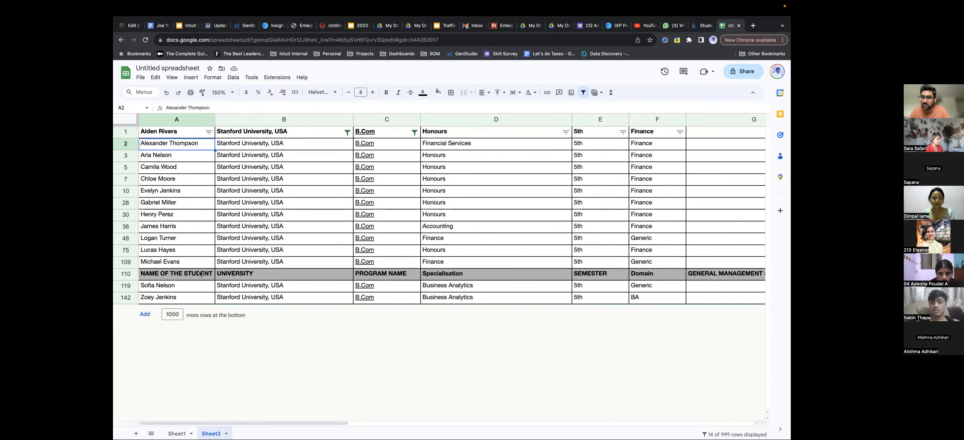
pyautogui.hotkey('ctrl', 'z')
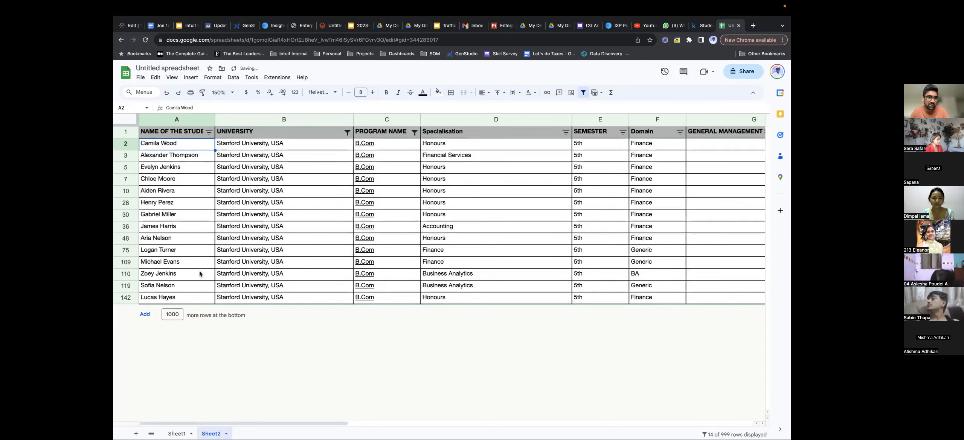
pyautogui.rightClick(202, 145)
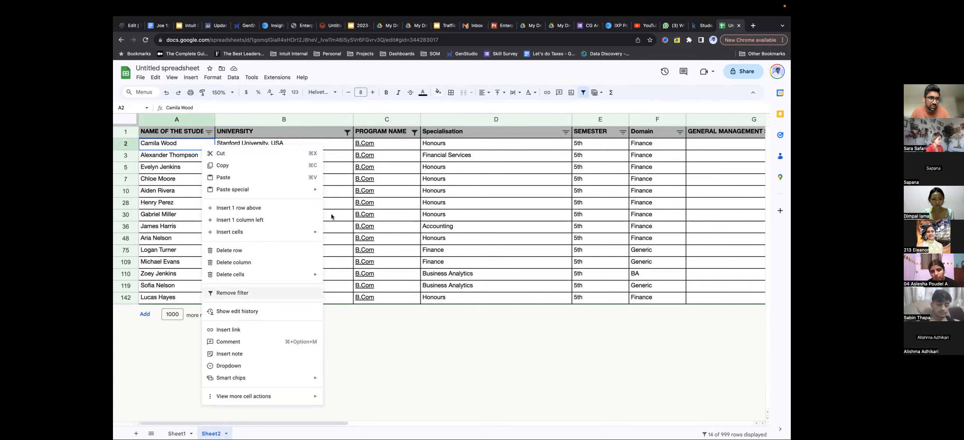
pyautogui.click(184, 204)
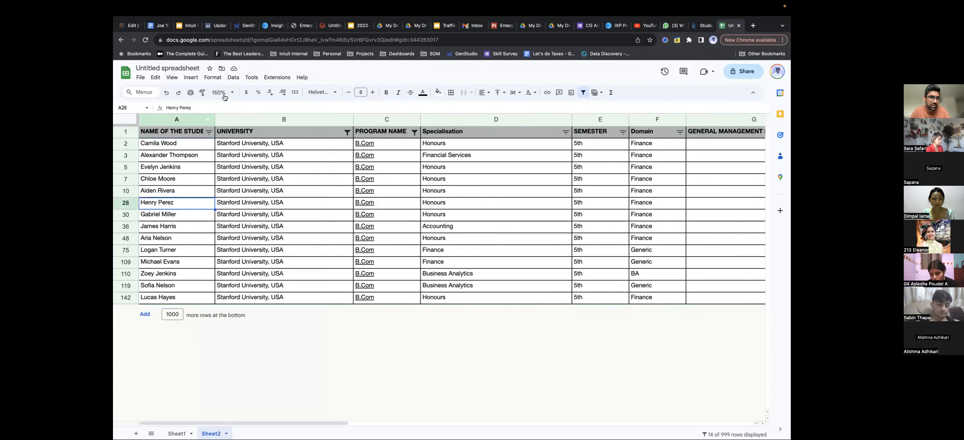
pyautogui.click(234, 78)
pyautogui.moveTo(270, 98)
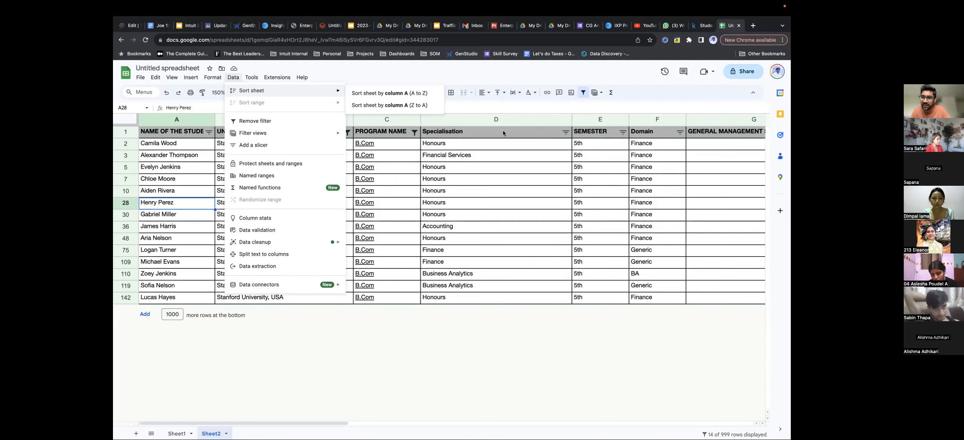
# Move the first student's entire row from row 2 down to row 36
pyautogui.click(119, 144)
pyautogui.moveTo(120, 196); pyautogui.dragTo(120, 230)
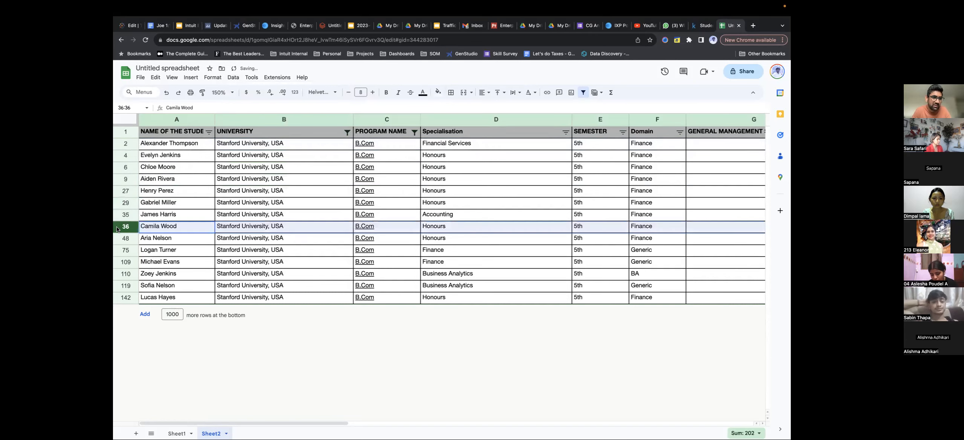
pyautogui.click(168, 147)
pyautogui.moveTo(157, 145); pyautogui.dragTo(164, 304)
pyautogui.rightClick(167, 210)
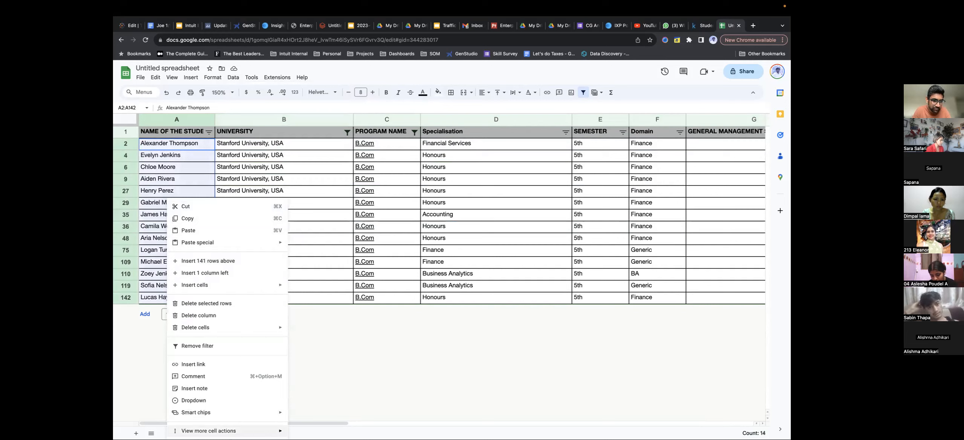
pyautogui.moveTo(211, 431)
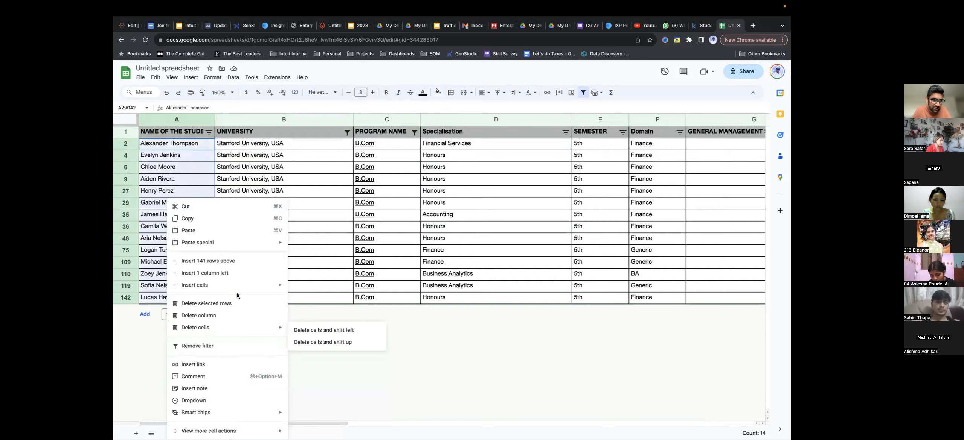
pyautogui.click(233, 78)
pyautogui.moveTo(314, 106)
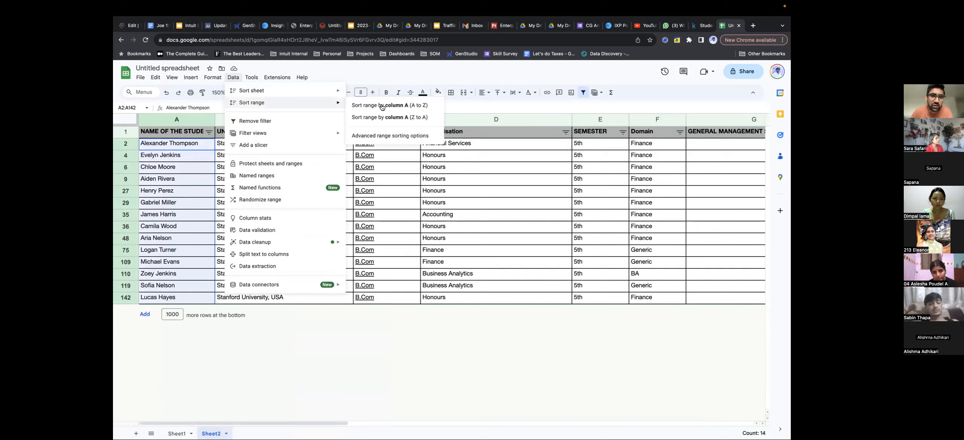
pyautogui.click(517, 107)
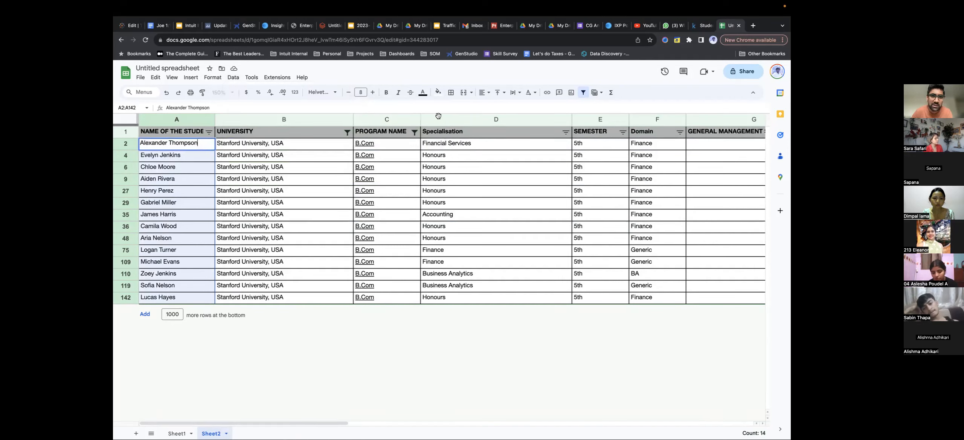
pyautogui.moveTo(128, 144); pyautogui.dragTo(116, 298)
pyautogui.hotkey('ctrl', 'Left')
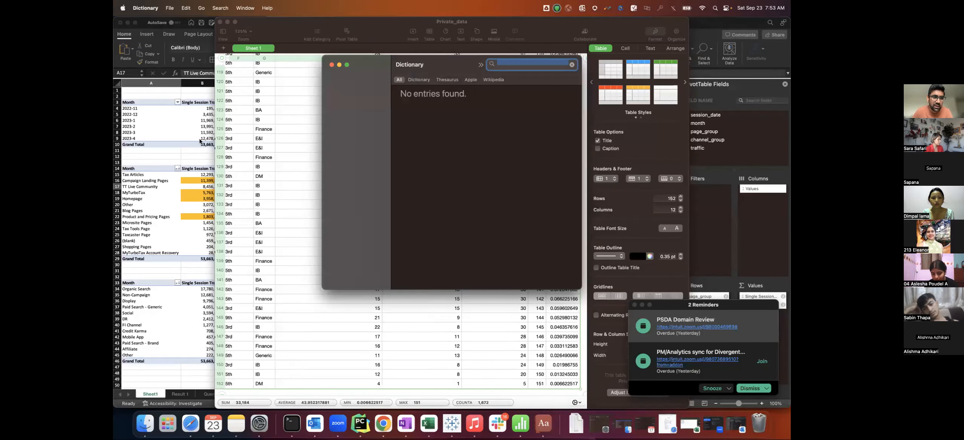
pyautogui.hotkey('ctrl', 'Right')
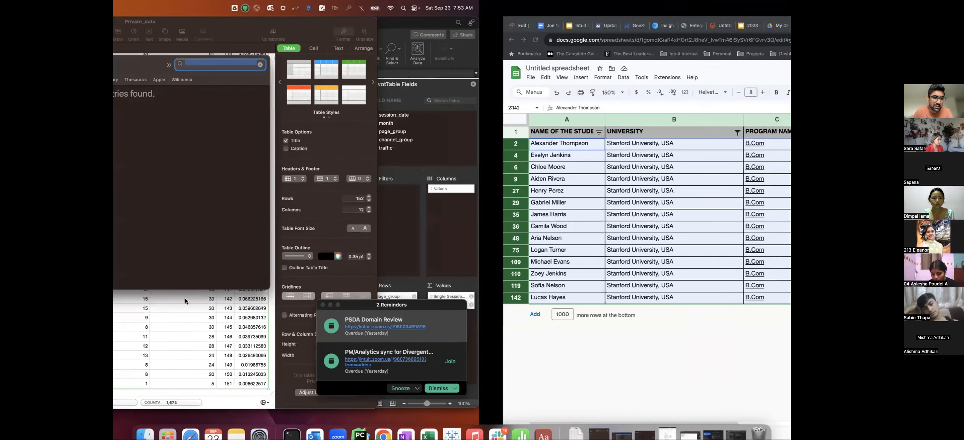
pyautogui.press('Down')
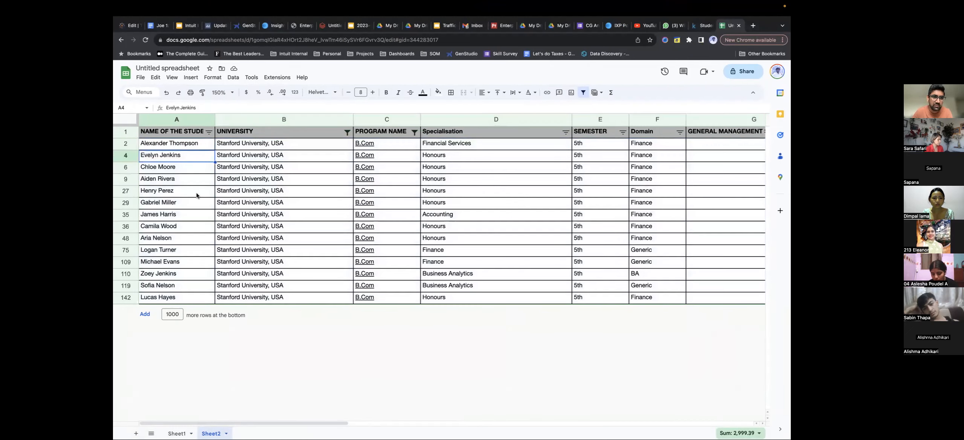
# Select the student names in A2:A142 and sort the range by column A from A to Z
pyautogui.moveTo(176, 143); pyautogui.dragTo(176, 297)
pyautogui.click(233, 78)
pyautogui.moveTo(252, 102)
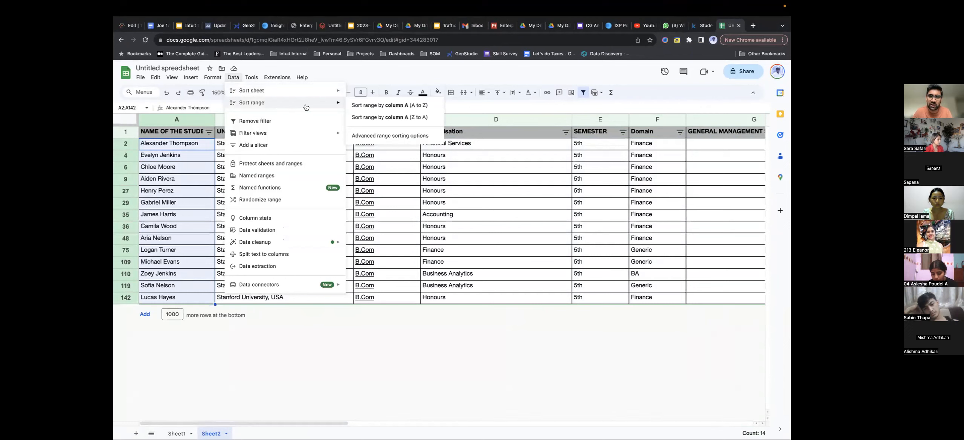
pyautogui.click(375, 106)
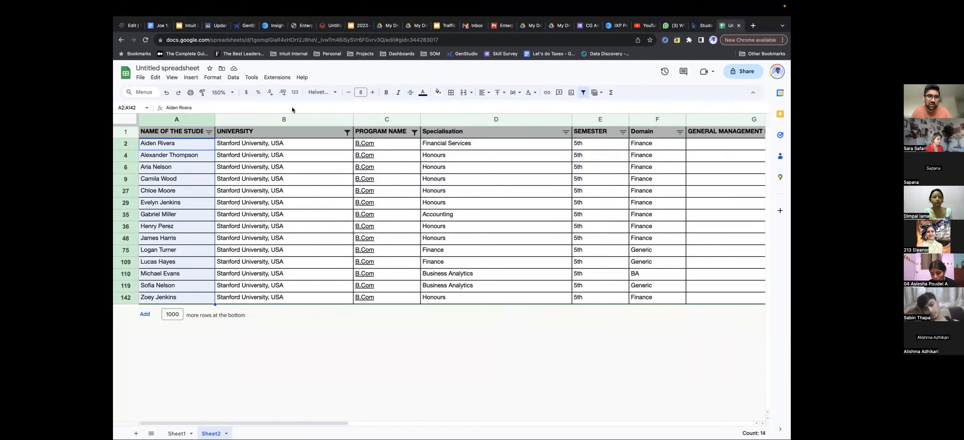
# Sort the selected name range by column A from Z to A, and undo both range sorts
pyautogui.click(233, 77)
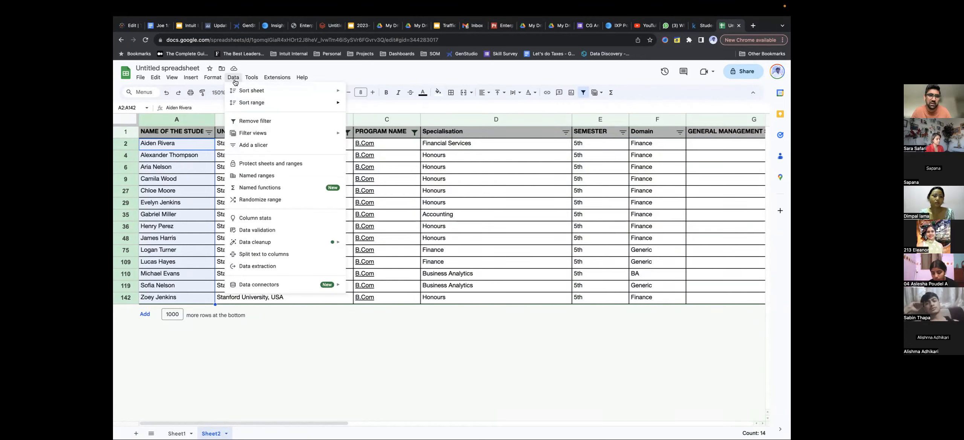
pyautogui.moveTo(300, 103)
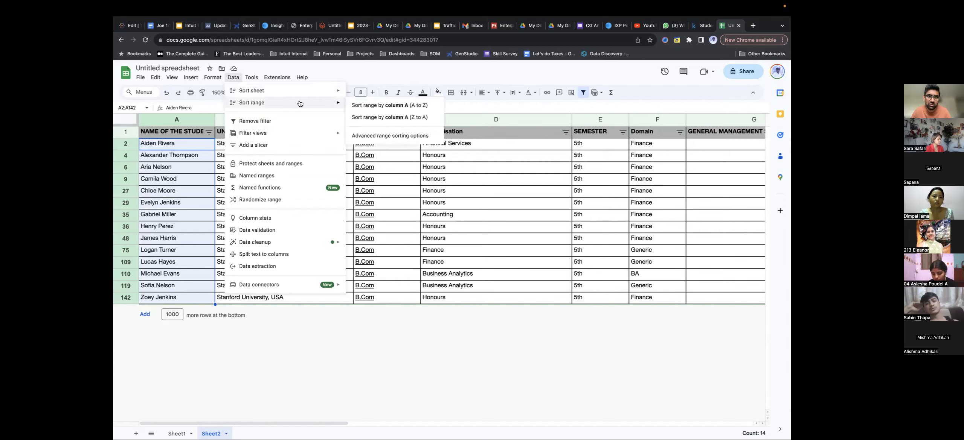
pyautogui.click(374, 117)
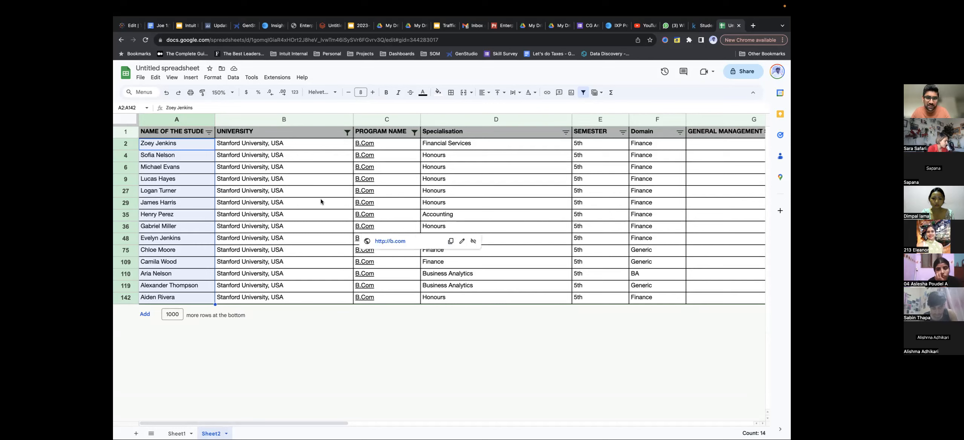
pyautogui.press('super+z')
pyautogui.press('super+z')
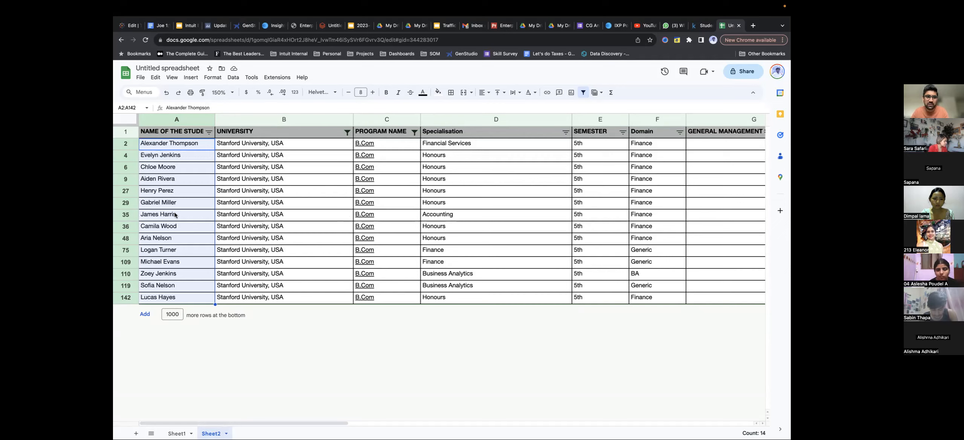
# Sort only the selected range A2:A142 by column A in A to Z order
pyautogui.rightClick(186, 180)
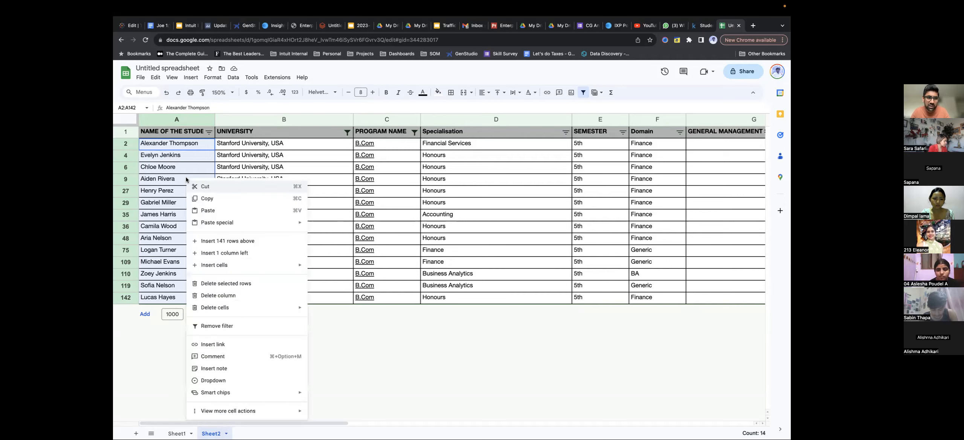
pyautogui.click(237, 78)
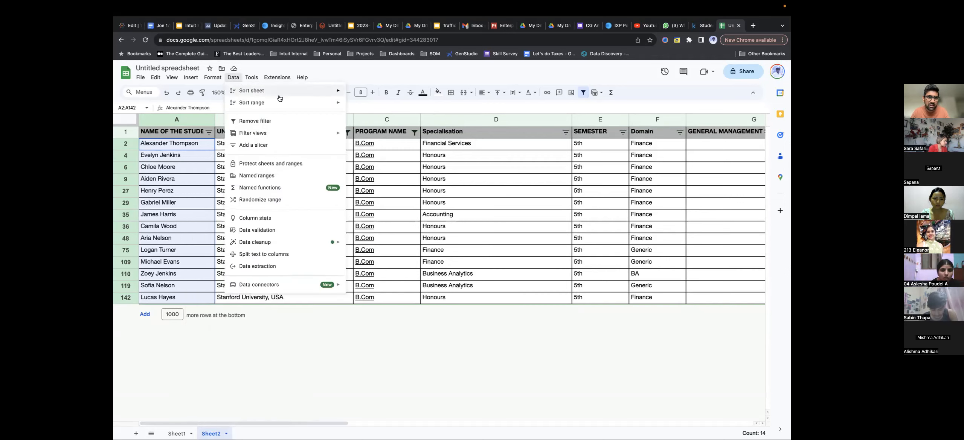
pyautogui.moveTo(309, 105)
pyautogui.click(382, 110)
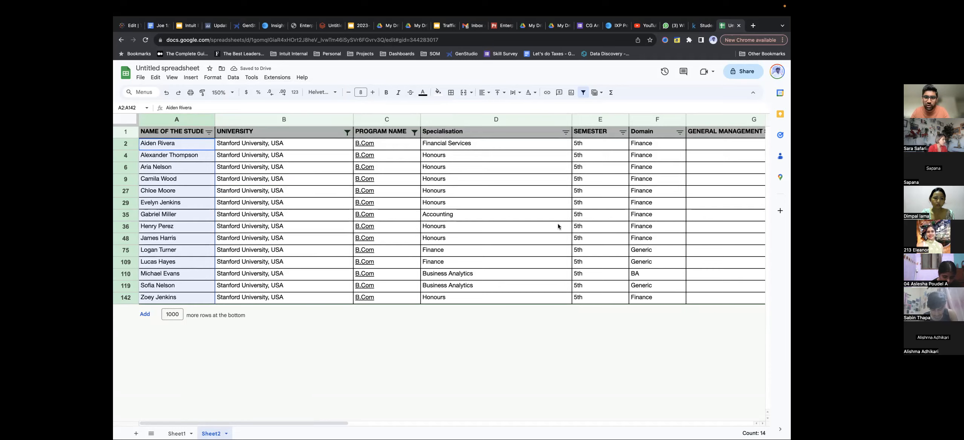
pyautogui.hscroll(2, 626, 223)
pyautogui.hscroll(5, 626, 222)
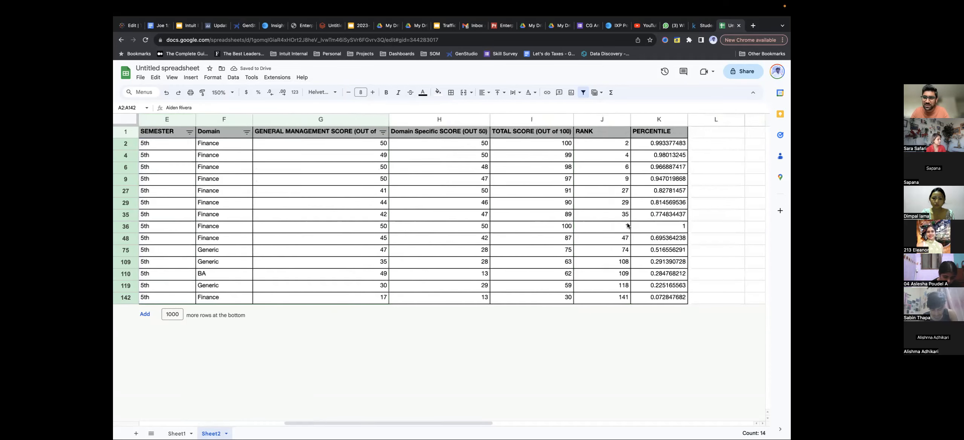
pyautogui.hscroll(-2, 627, 223)
pyautogui.hscroll(-3, 627, 225)
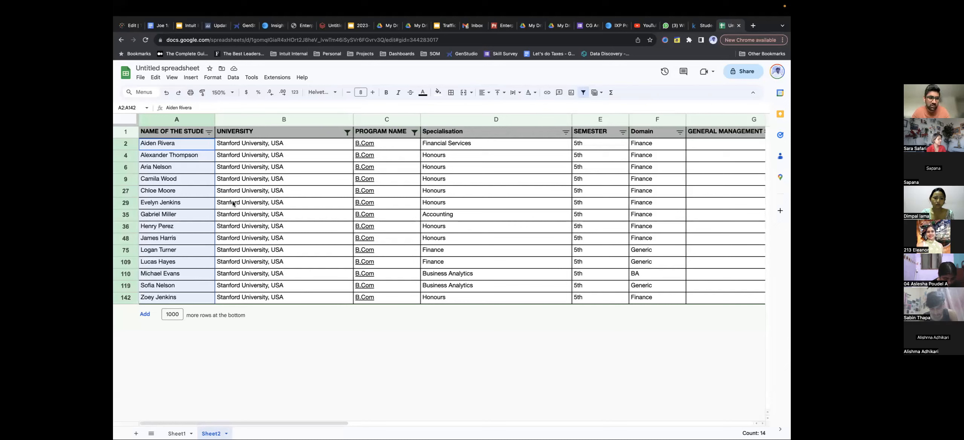
# Undo the names-only sort, and sort the entire data range A2:K142 by column A from A to Z
pyautogui.press('super+z')
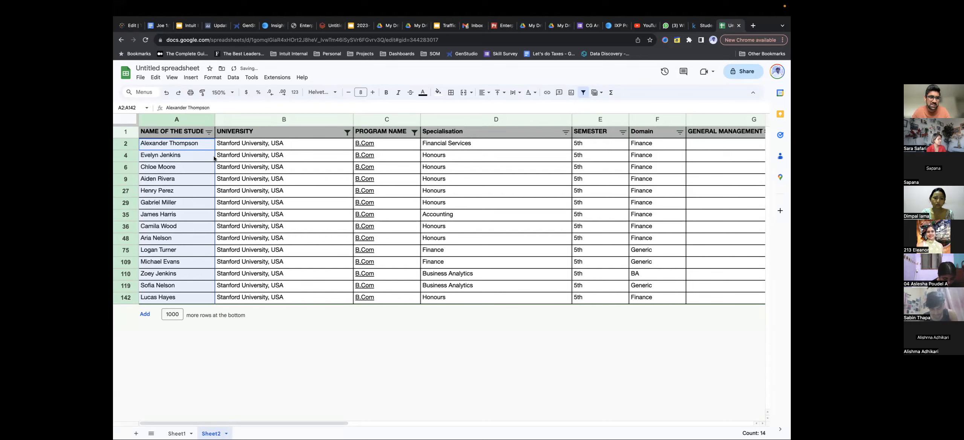
pyautogui.click(206, 146)
pyautogui.press('super+shift+Right')
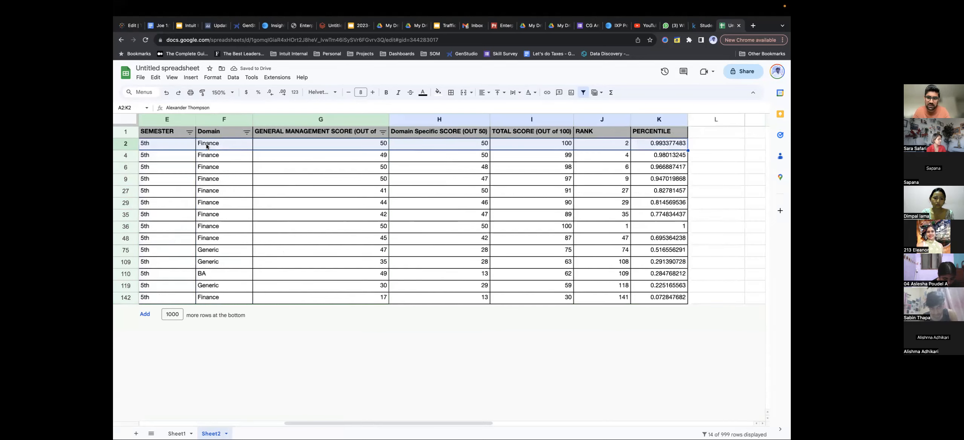
pyautogui.press('super+shift+Down')
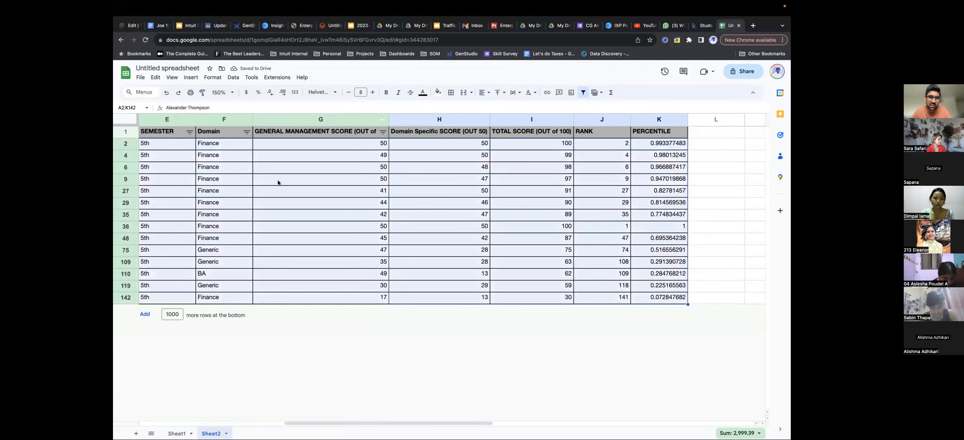
pyautogui.click(232, 77)
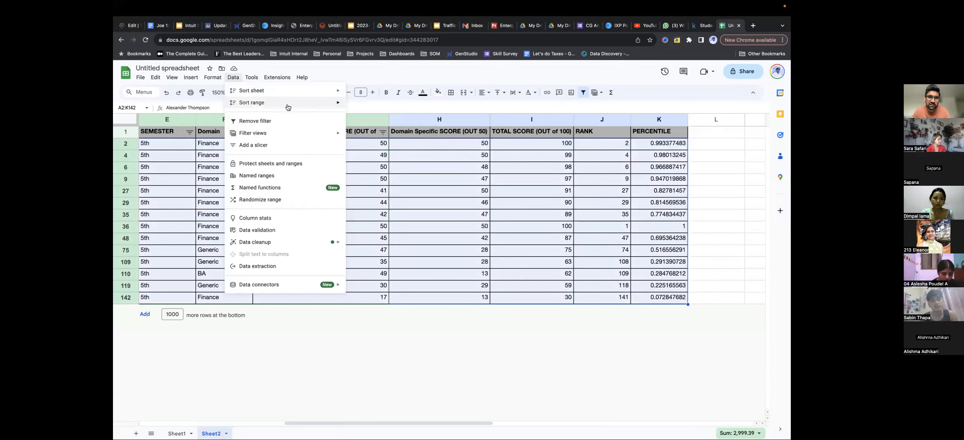
pyautogui.moveTo(288, 107)
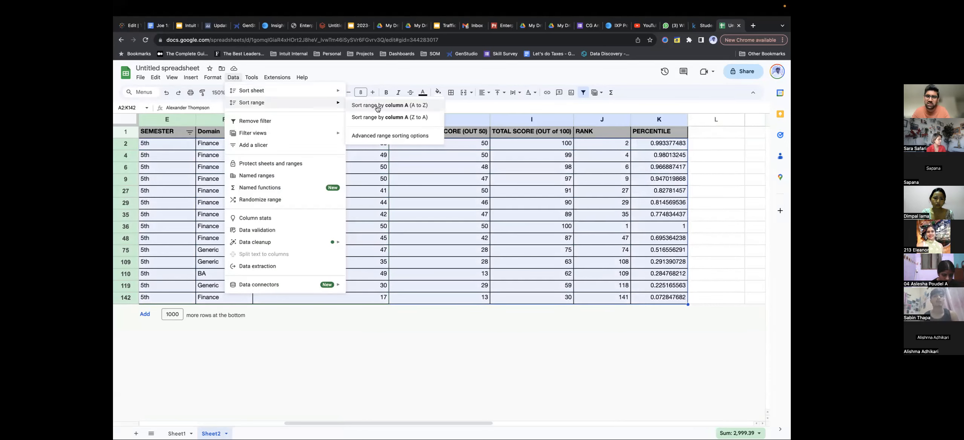
pyautogui.click(378, 107)
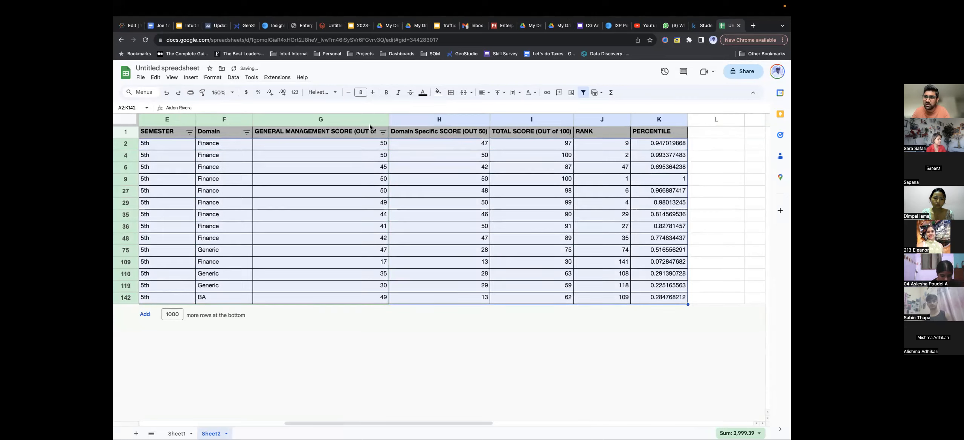
pyautogui.hscroll(-3, 365, 194)
pyautogui.hscroll(-5, 364, 194)
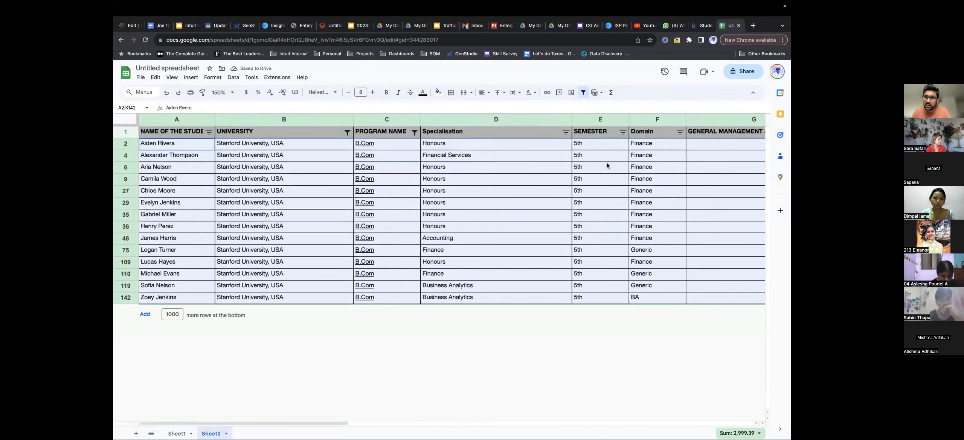
pyautogui.hscroll(8, 607, 165)
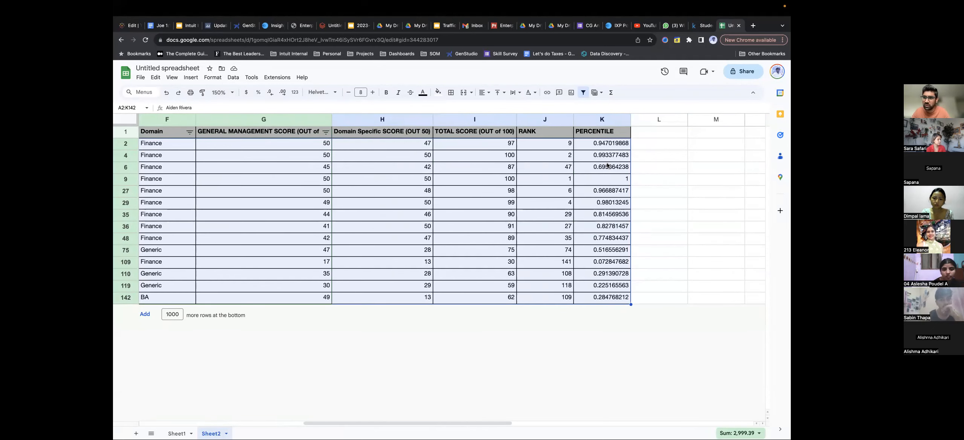
pyautogui.hscroll(-8, 578, 193)
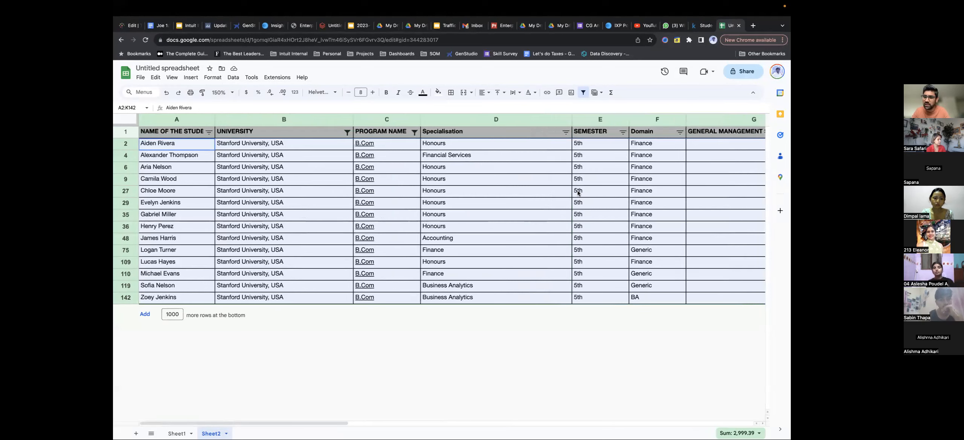
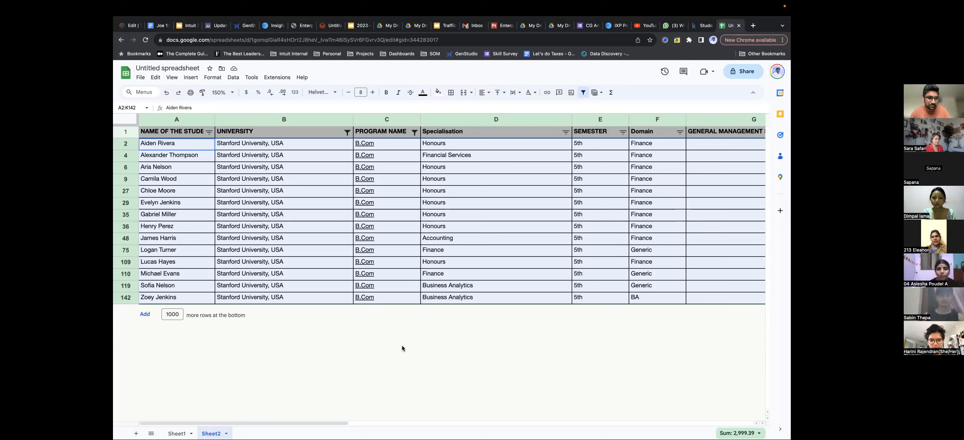
# Add a new blank sheet to the spreadsheet and return to Sheet2
pyautogui.moveTo(145, 419)
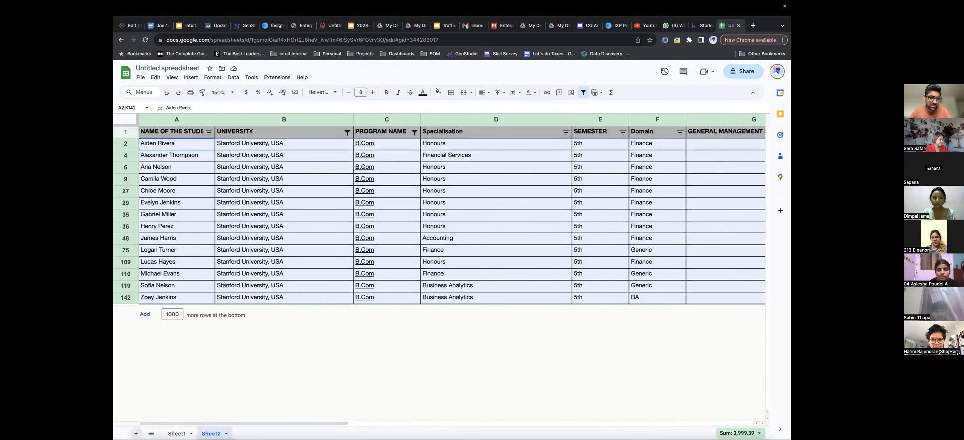
pyautogui.click(136, 433)
pyautogui.click(211, 434)
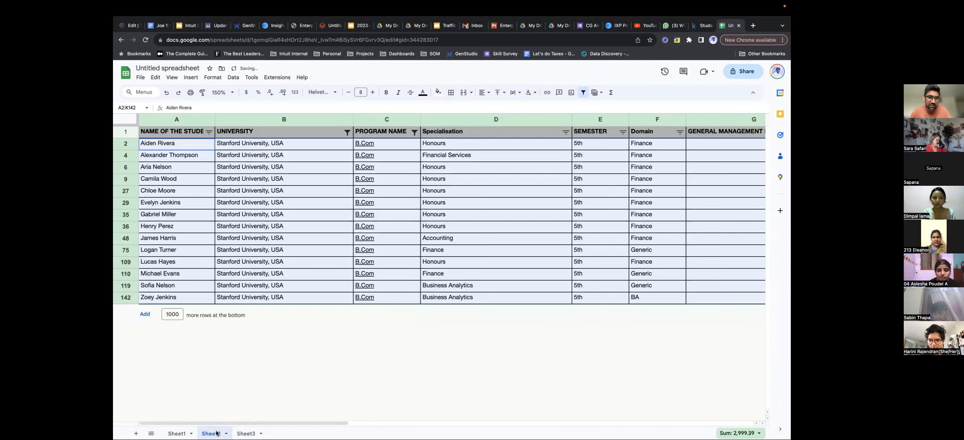
# Copy the filtered General Management and Domain Specific score columns with their headers (G1:H142) into Sheet3, starting at A1
pyautogui.hscroll(5, 498, 247)
pyautogui.hscroll(3, 498, 248)
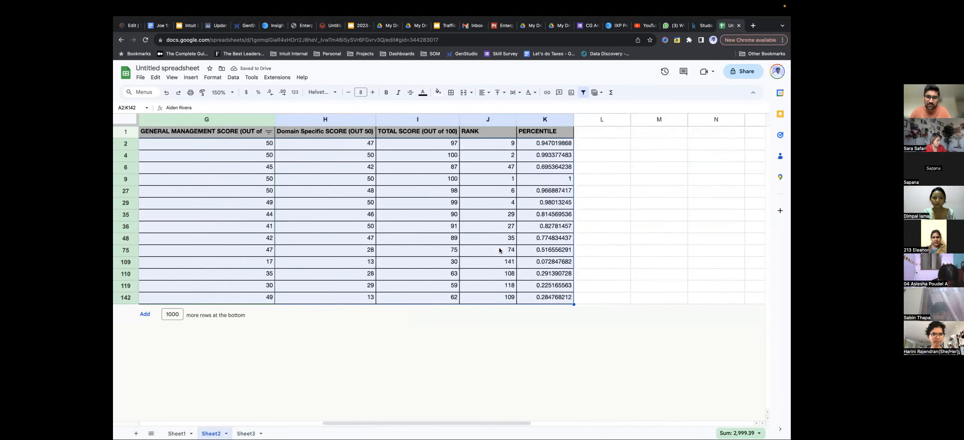
pyautogui.hscroll(-1, 499, 248)
pyautogui.moveTo(410, 132); pyautogui.dragTo(471, 216)
pyautogui.moveTo(274, 133); pyautogui.dragTo(378, 300)
pyautogui.hotkey('ctrl', 'c')
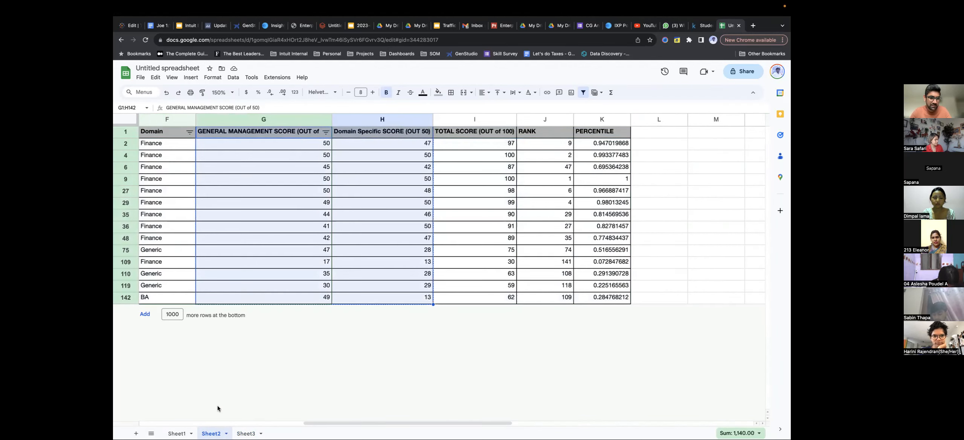
pyautogui.hotkey('ctrl', 'shift', 'pagedown')
pyautogui.hotkey('ctrl', 'v')
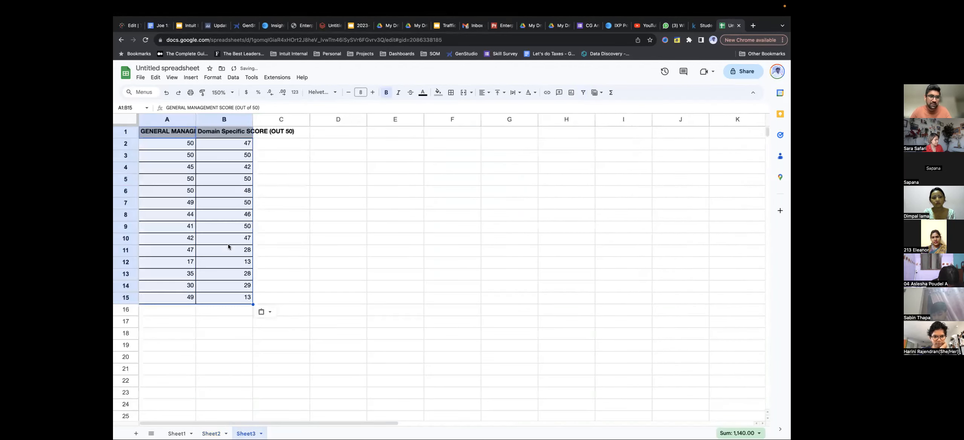
# Fit both score columns in Sheet3 to their content, and insert an empty column before the General Management score
pyautogui.doubleClick(196, 119)
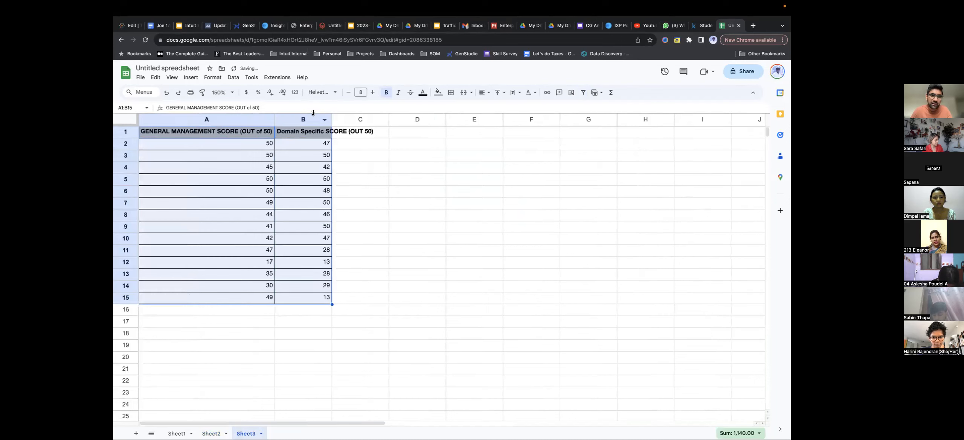
pyautogui.doubleClick(332, 119)
pyautogui.click(240, 132)
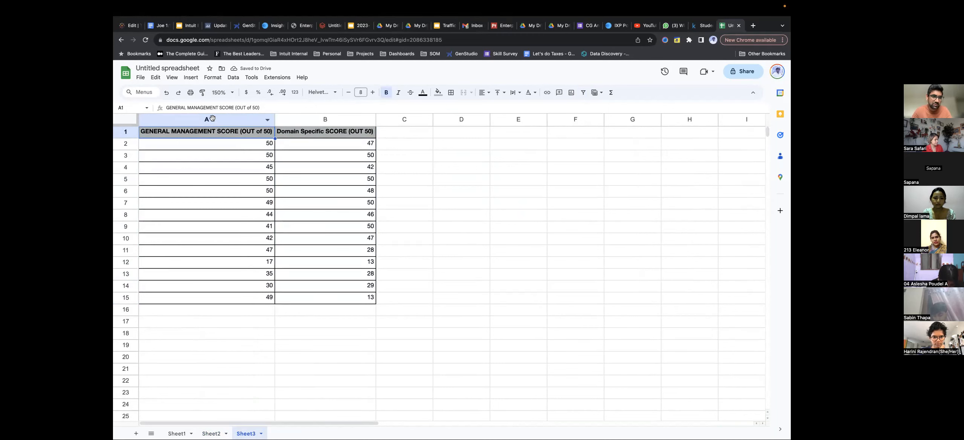
pyautogui.rightClick(212, 119)
pyautogui.click(253, 182)
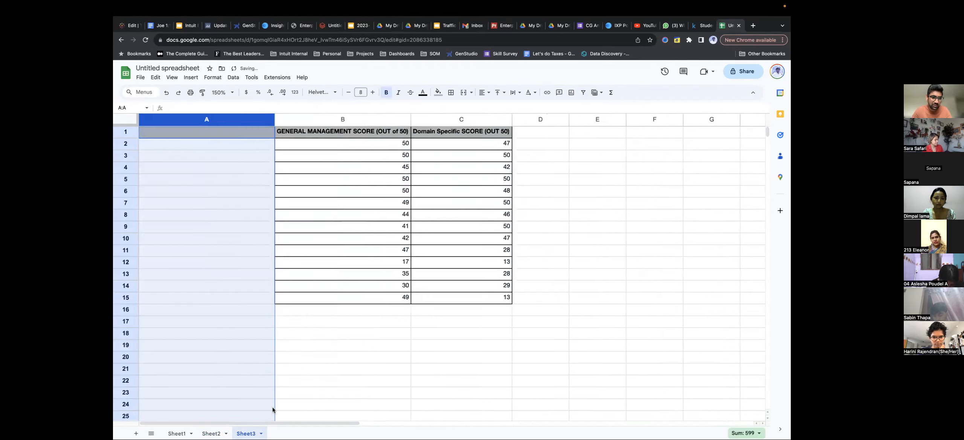
# Return to the filtered student table in Sheet2
pyautogui.click(212, 433)
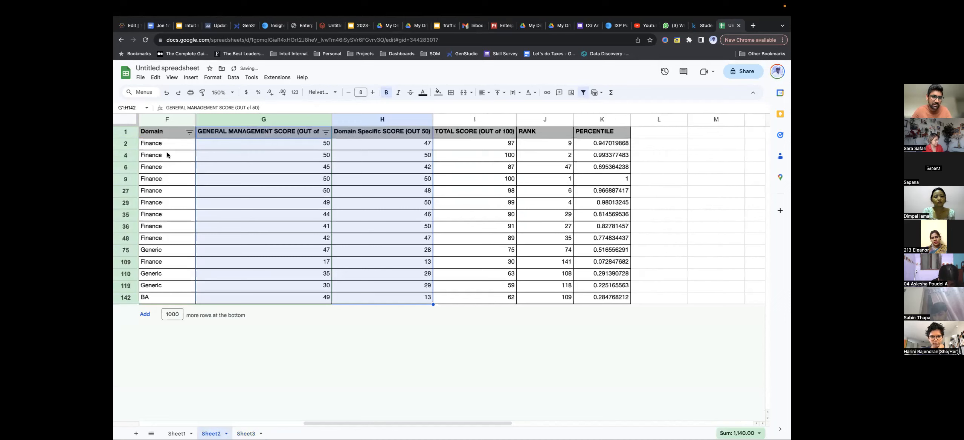
# Copy the student name column with its header from Sheet2 into Sheet3, starting at cell A1
pyautogui.hscroll(-12, 168, 155)
pyautogui.click(177, 136)
pyautogui.press('super+shift+Down')
pyautogui.press('super+c')
pyautogui.click(247, 433)
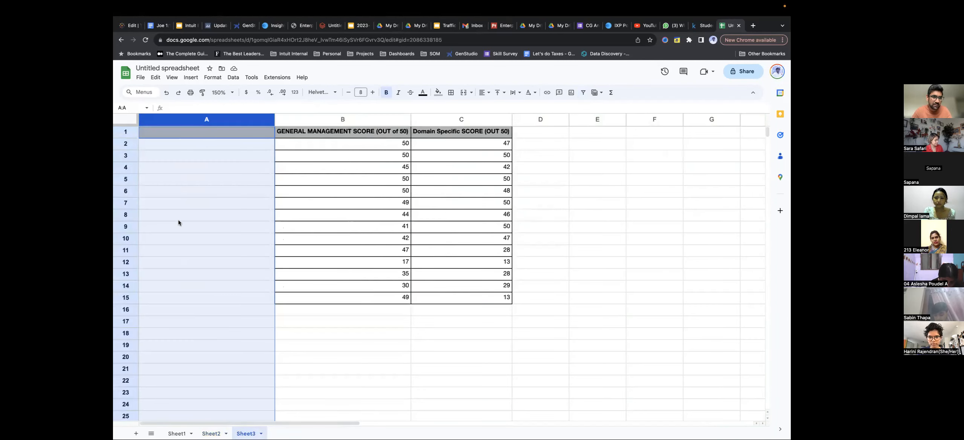
pyautogui.click(197, 131)
pyautogui.press('super+v')
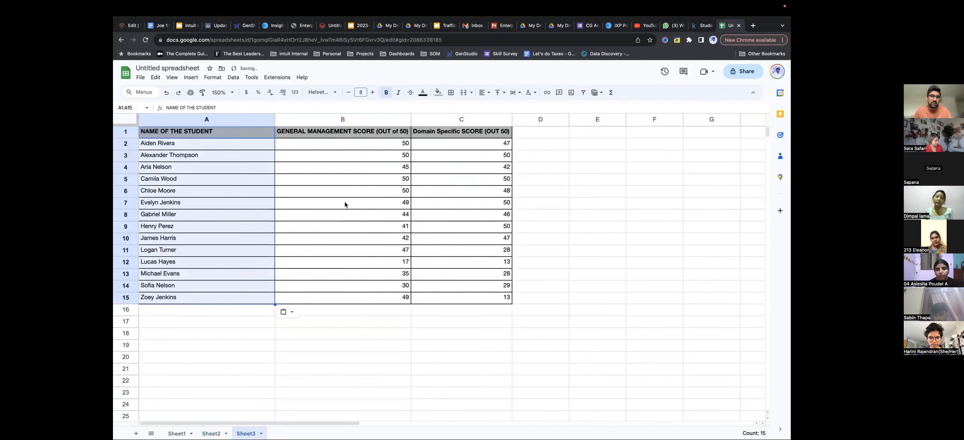
# Rename the two score column headers in B1 and C1 as English and Mathematics
pyautogui.click(379, 131)
pyautogui.write('En')
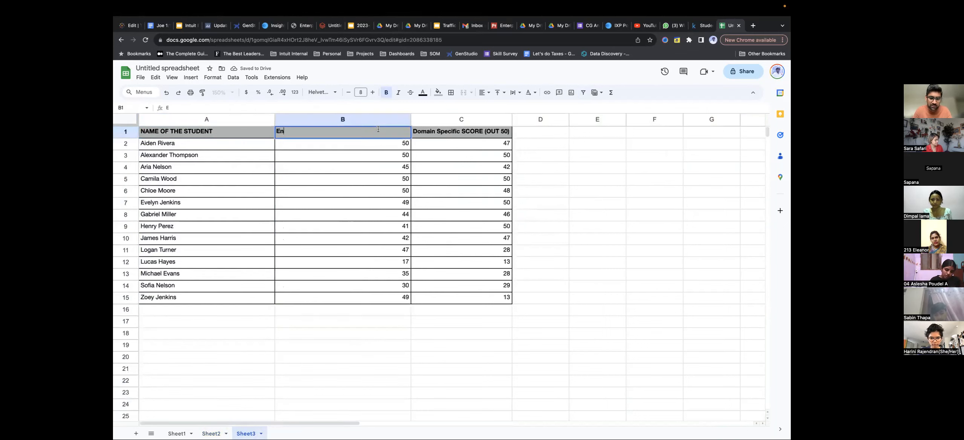
pyautogui.write('glish')
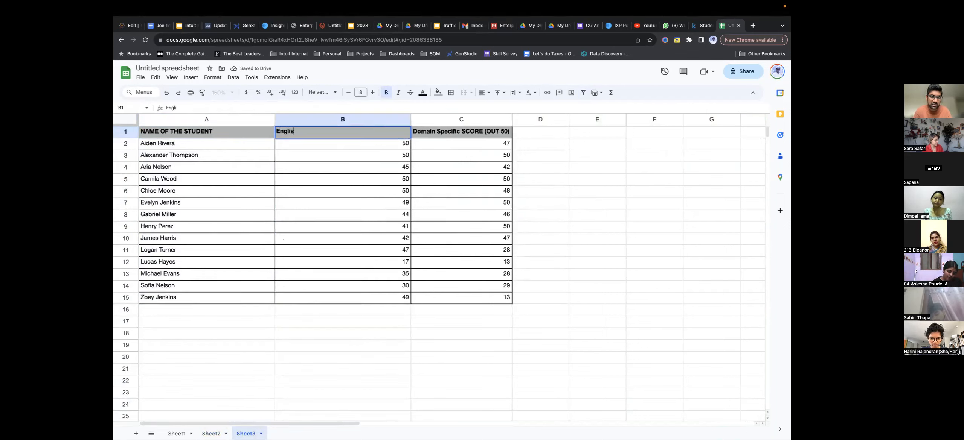
pyautogui.press('Tab')
pyautogui.write('Mathematics')
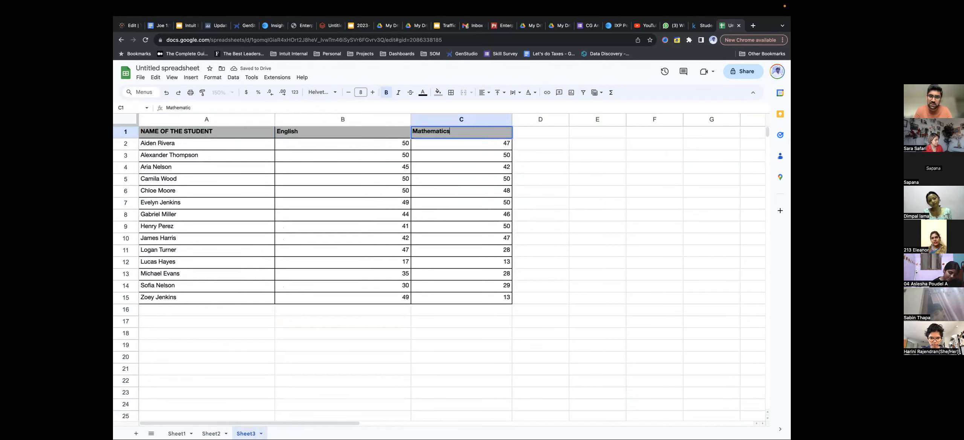
pyautogui.press('Return')
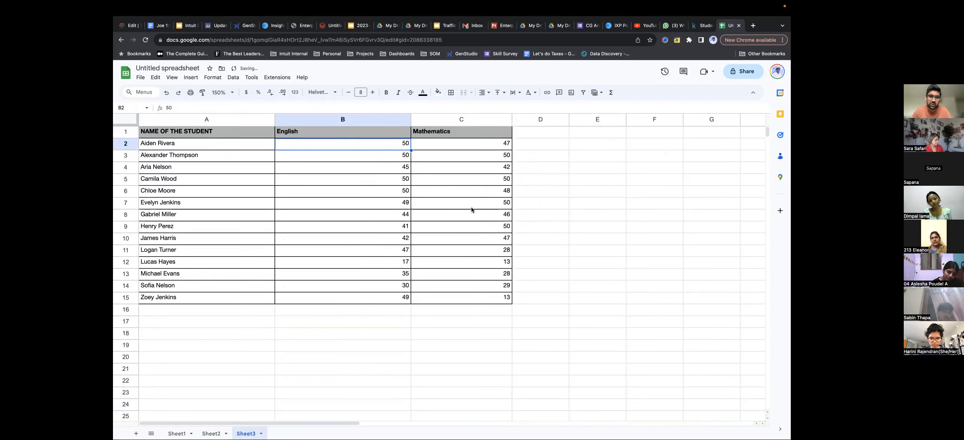
# Try narrowing the English and Mathematics columns to suit their contents, and undo the width changes
pyautogui.doubleClick(411, 119)
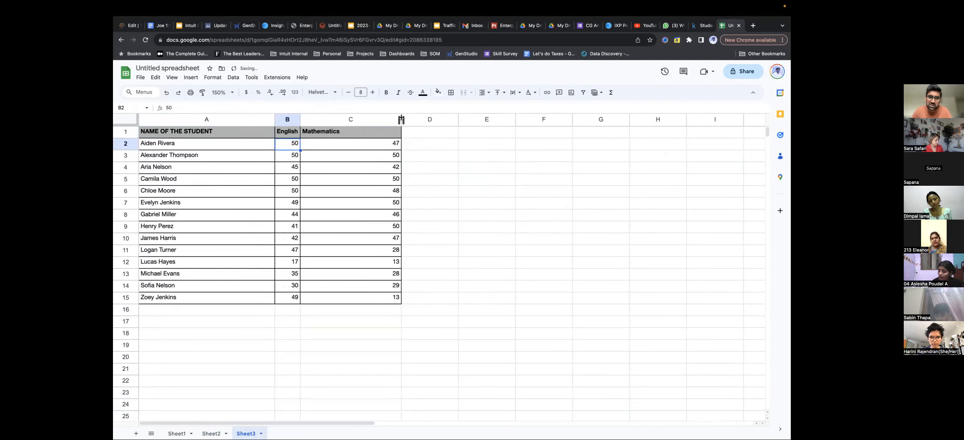
pyautogui.doubleClick(401, 119)
pyautogui.moveTo(300, 119); pyautogui.dragTo(307, 119)
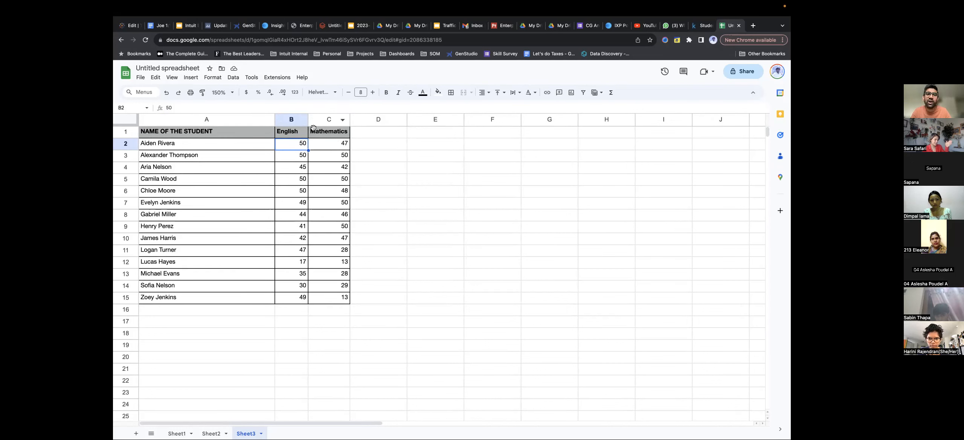
pyautogui.press('super+z')
pyautogui.press('super+z')
pyautogui.press('super+z')
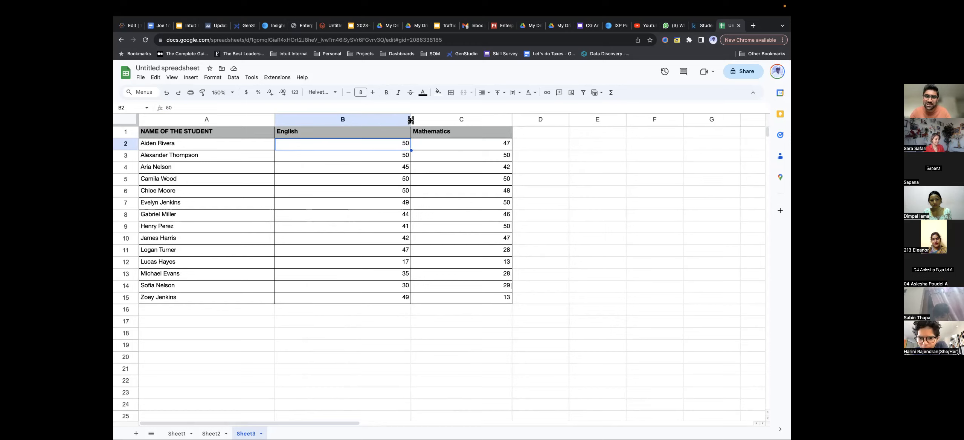
# Fit the widths of the student name, English and Mathematics columns to their contents
pyautogui.doubleClick(410, 120)
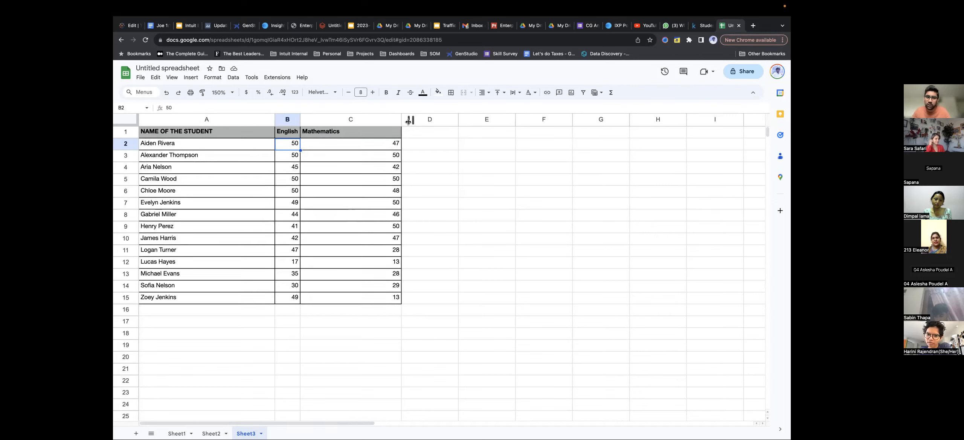
pyautogui.click(294, 135)
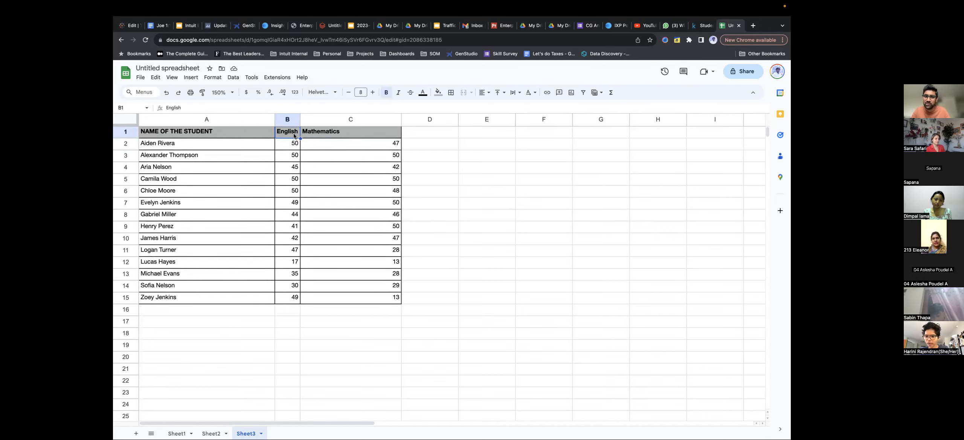
pyautogui.doubleClick(401, 119)
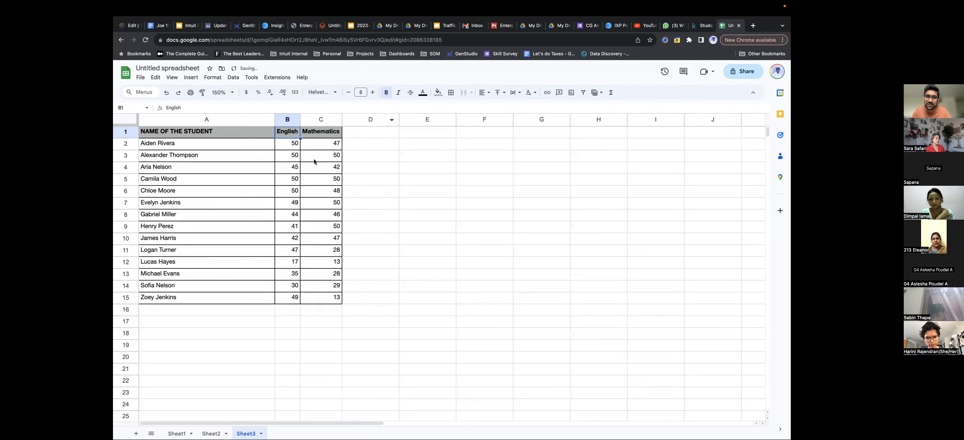
pyautogui.doubleClick(274, 120)
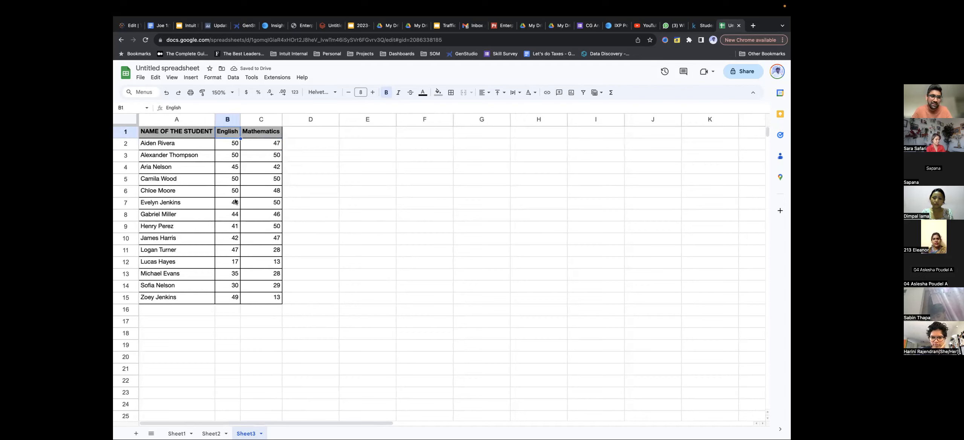
# Add the header Total Score in cell D1, beside the Mathematics header
pyautogui.click(316, 135)
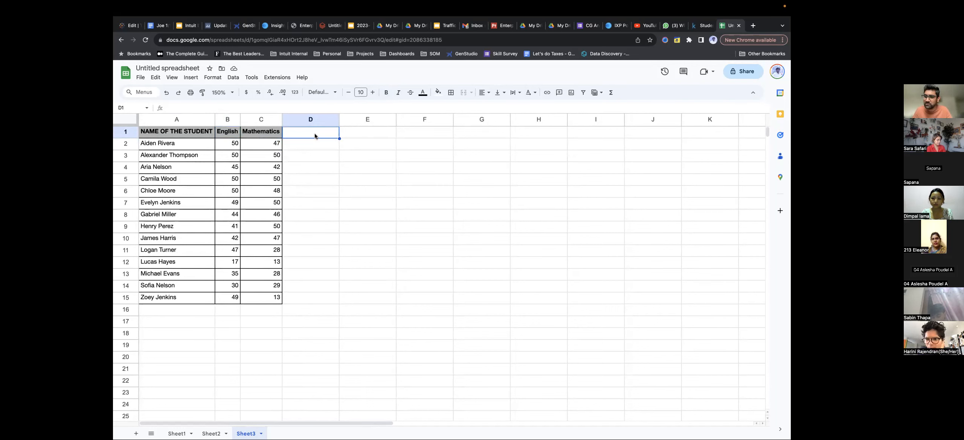
pyautogui.write('Total Score')
pyautogui.press('Return')
pyautogui.press('Up')
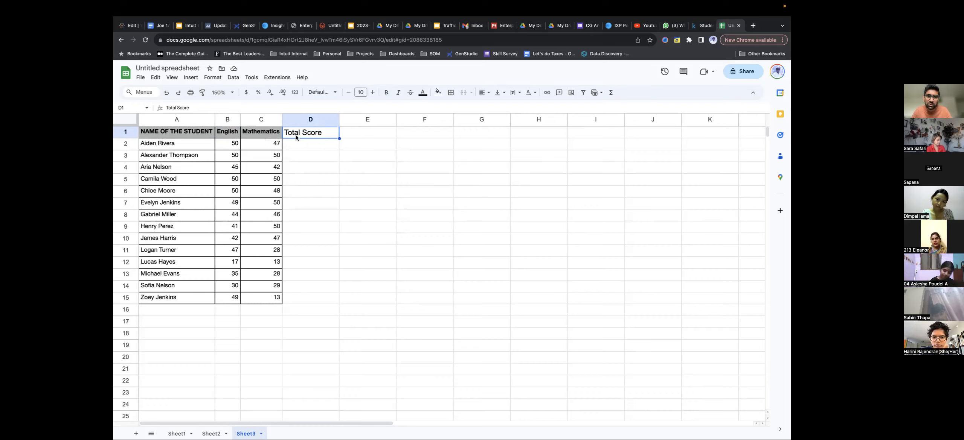
# Copy the formatting of the Mathematics header onto the Total Score header in D1 with Paint format
pyautogui.click(264, 134)
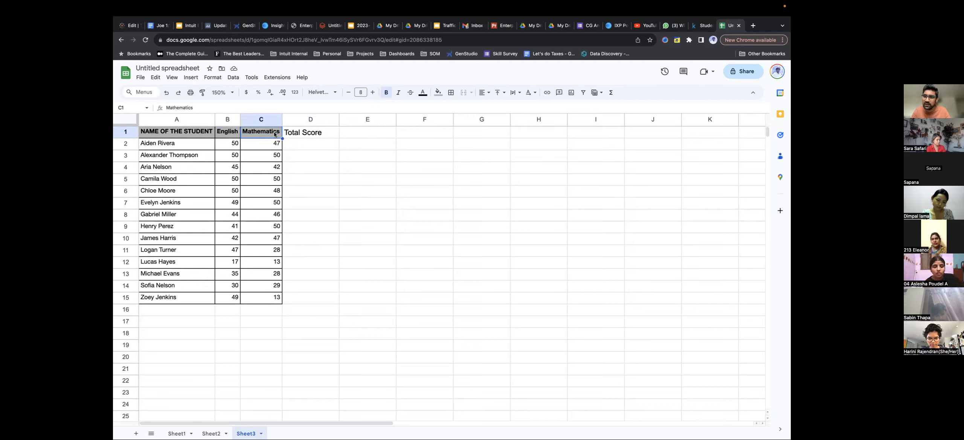
pyautogui.click(312, 134)
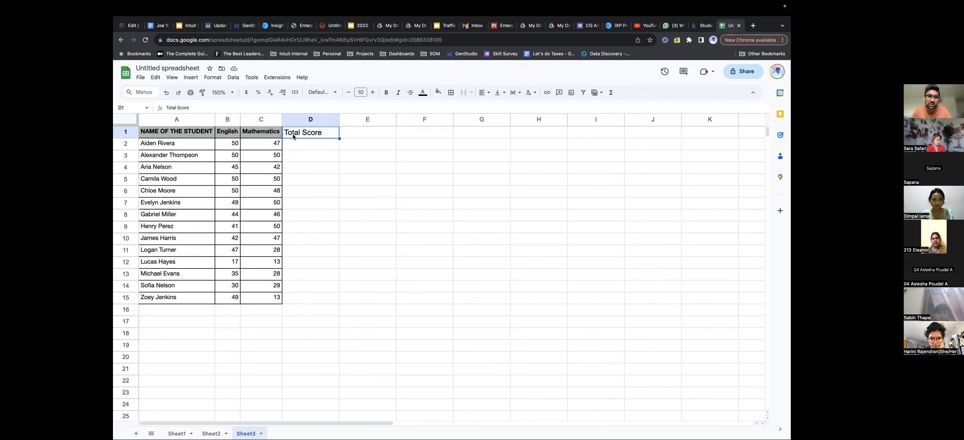
pyautogui.click(264, 134)
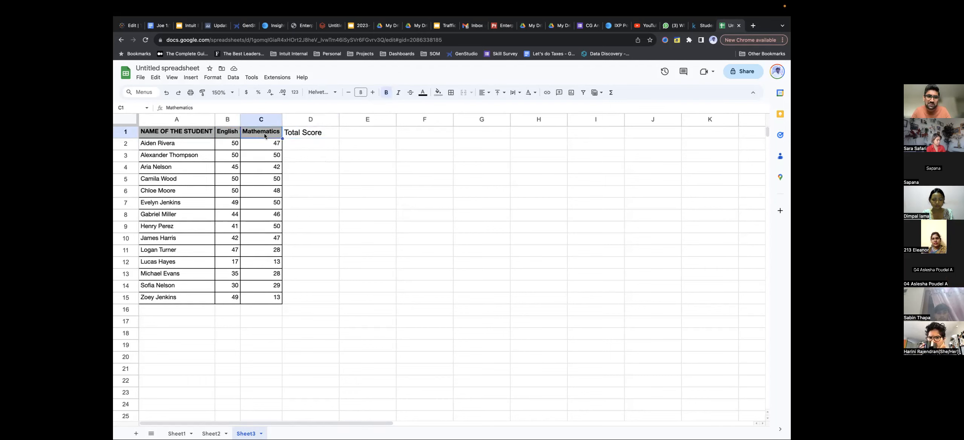
pyautogui.click(202, 96)
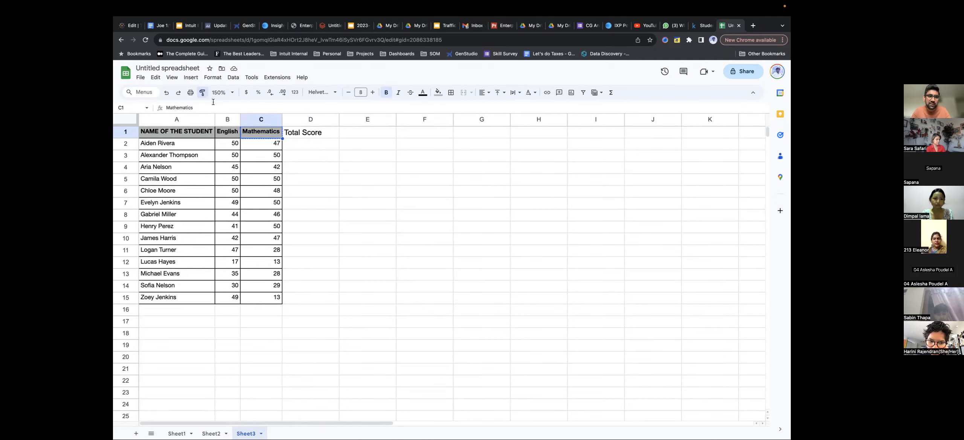
pyautogui.click(310, 134)
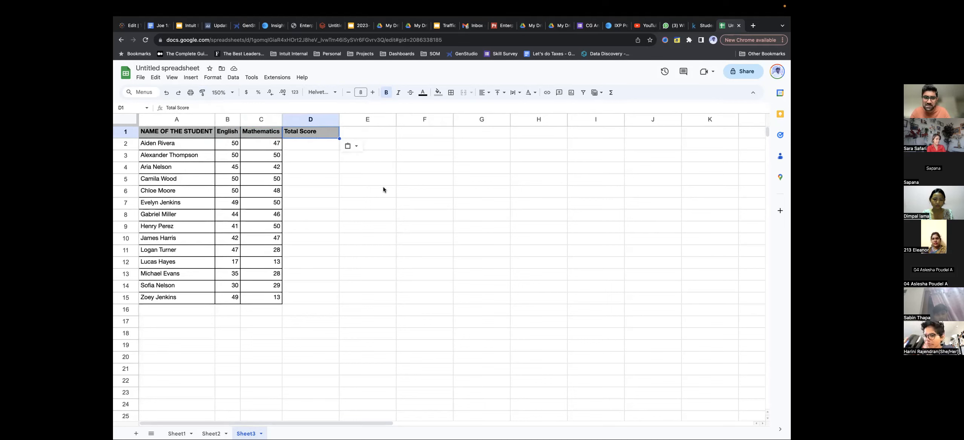
pyautogui.click(316, 148)
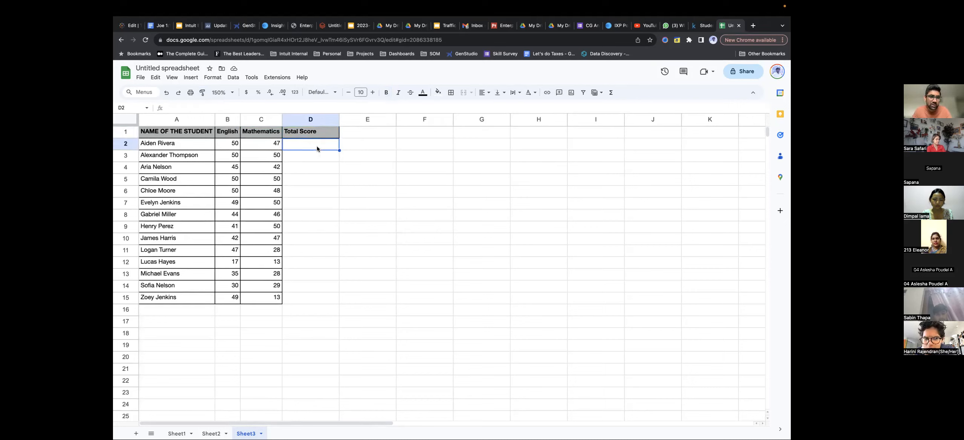
pyautogui.press('Left')
pyautogui.press('Right')
pyautogui.press('Left')
pyautogui.press('Left')
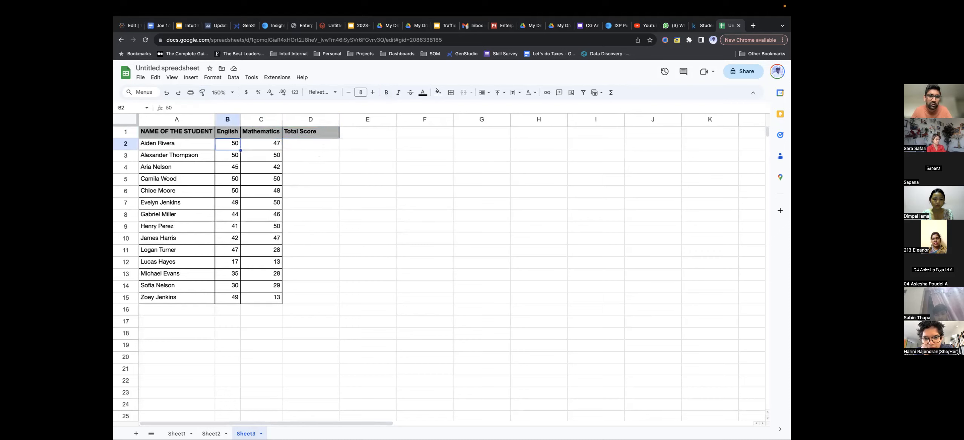
pyautogui.press('Right')
pyautogui.press('Right')
pyautogui.press('Left')
pyautogui.press('Left')
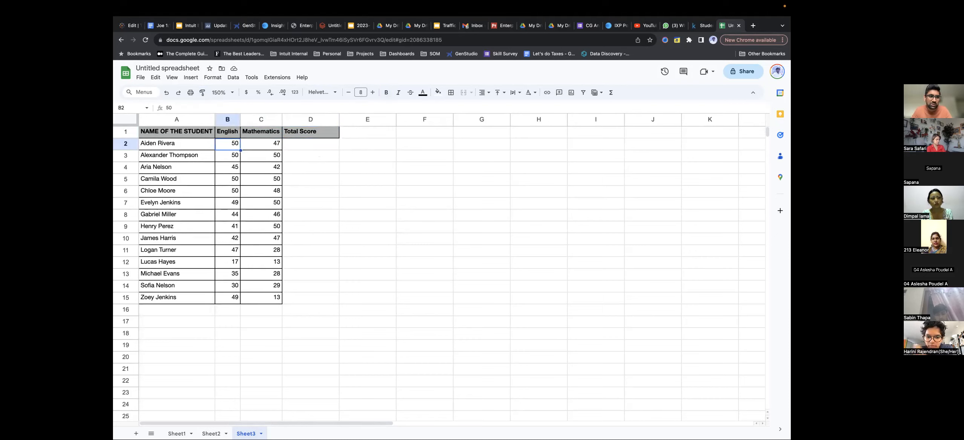
pyautogui.press('Left')
pyautogui.press('Right')
pyautogui.press('Right')
pyautogui.press('Right')
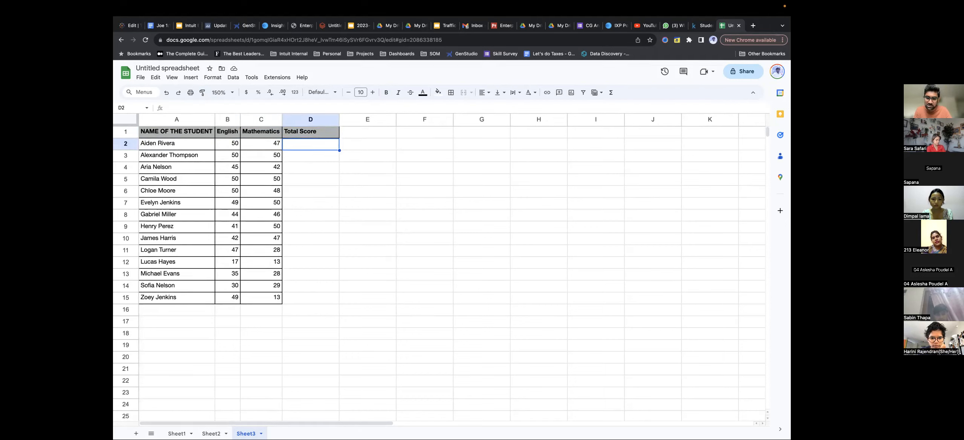
pyautogui.write('=s')
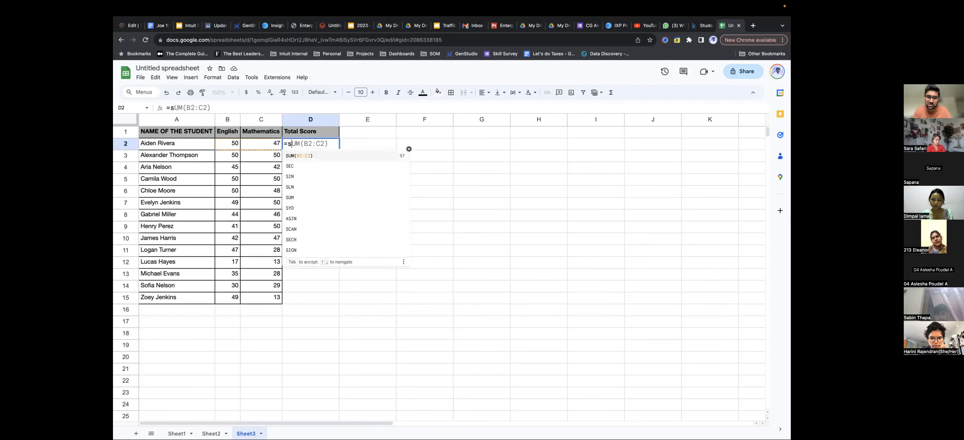
pyautogui.write('um')
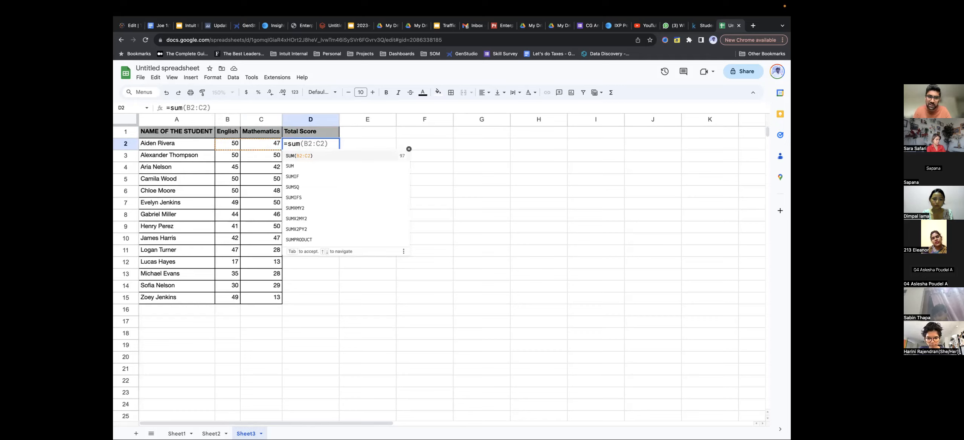
pyautogui.press('BackSpace')
pyautogui.press('BackSpace')
pyautogui.press('BackSpace')
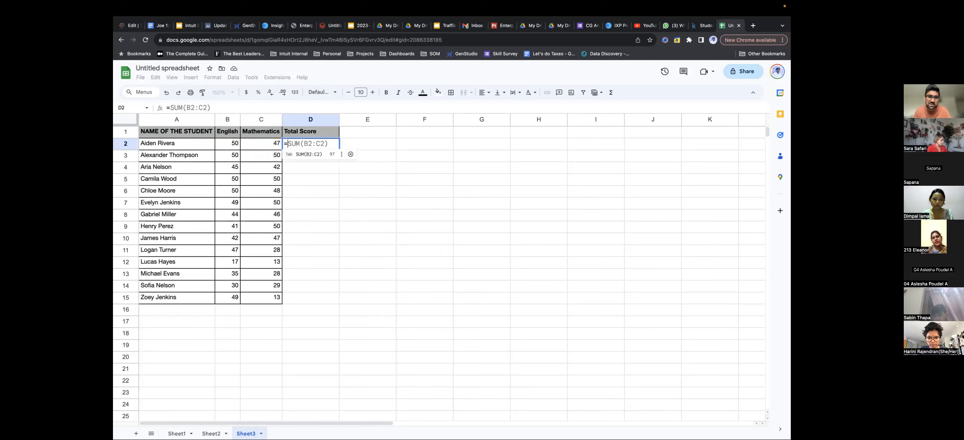
pyautogui.press('BackSpace')
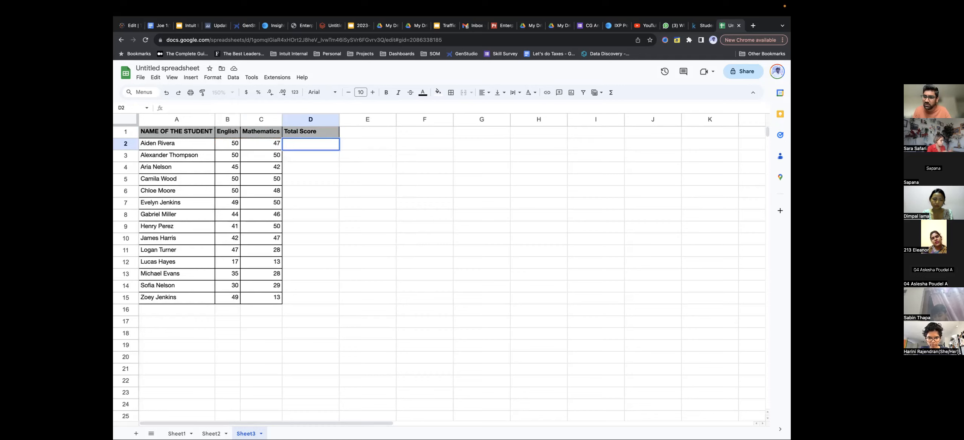
# Enter the suggested formula =SUM(B2:C2) in cell D2 to total the first student's scores
pyautogui.write('=')
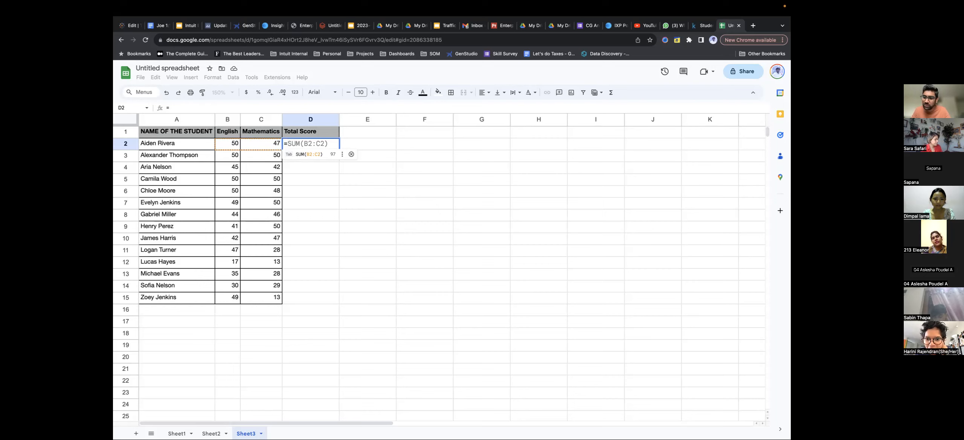
pyautogui.press('Tab')
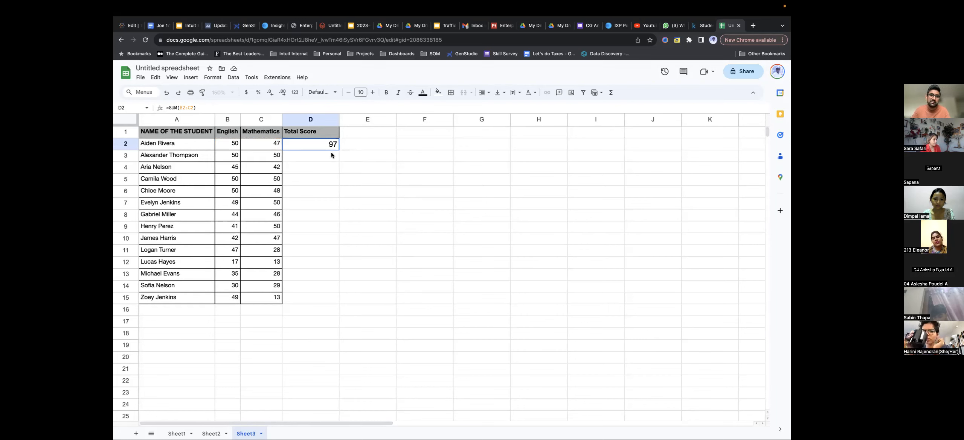
# Apply the cell formatting of Mathematics score C2 to the total in D2 with Paint format
pyautogui.click(272, 147)
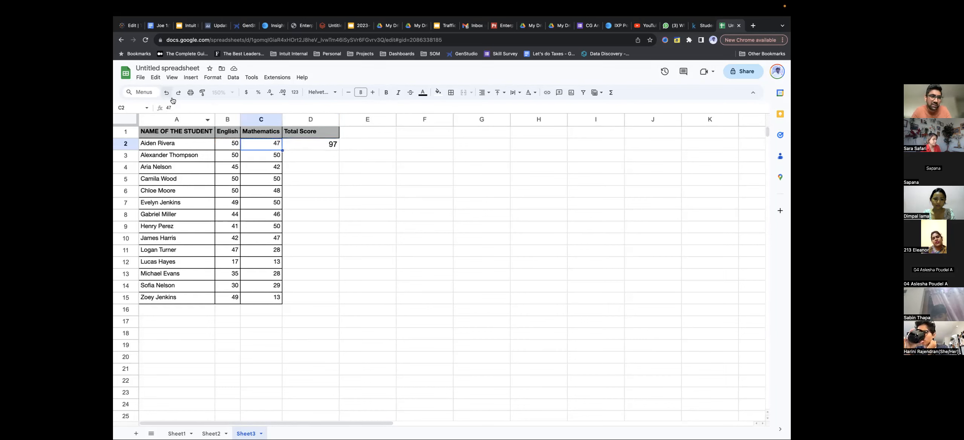
pyautogui.click(190, 92)
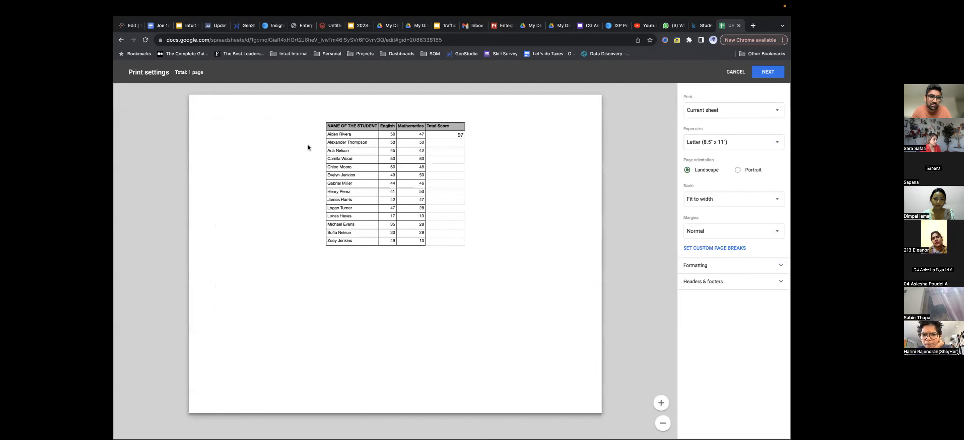
pyautogui.press('Escape')
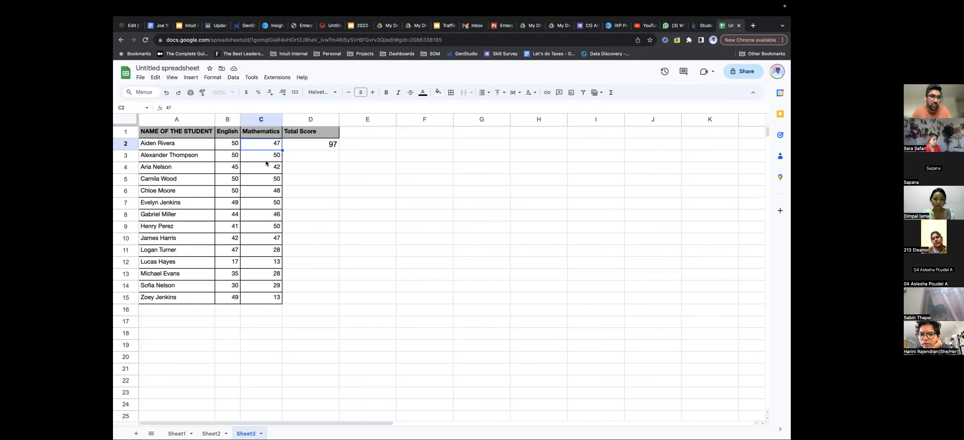
pyautogui.click(202, 94)
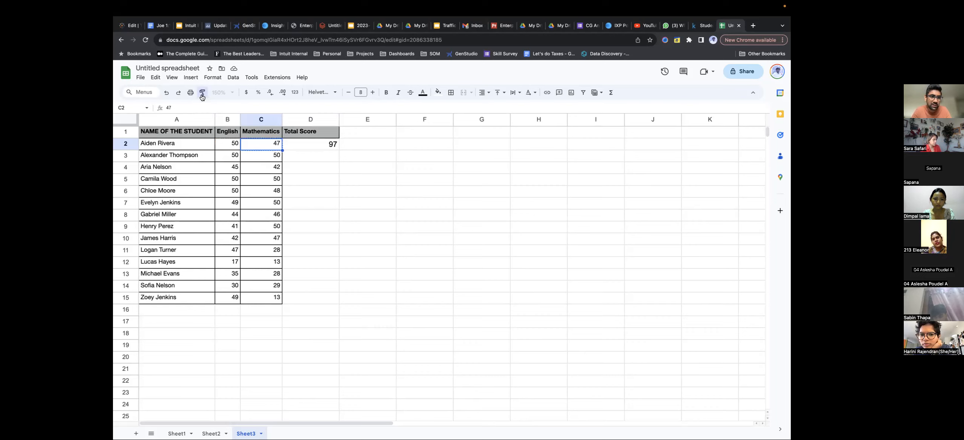
pyautogui.click(325, 145)
pyautogui.click(323, 173)
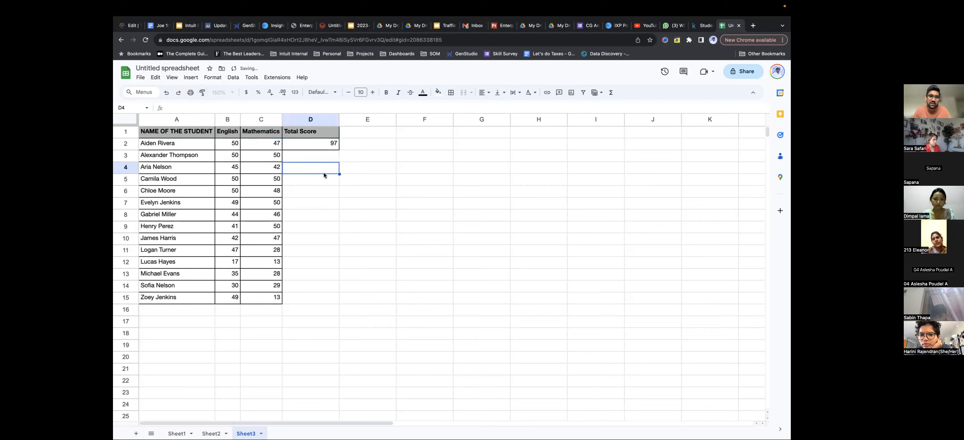
# Fill the total formula from D2 down to D15, inspect the copied formula in D3 and undo the fill
pyautogui.click(331, 145)
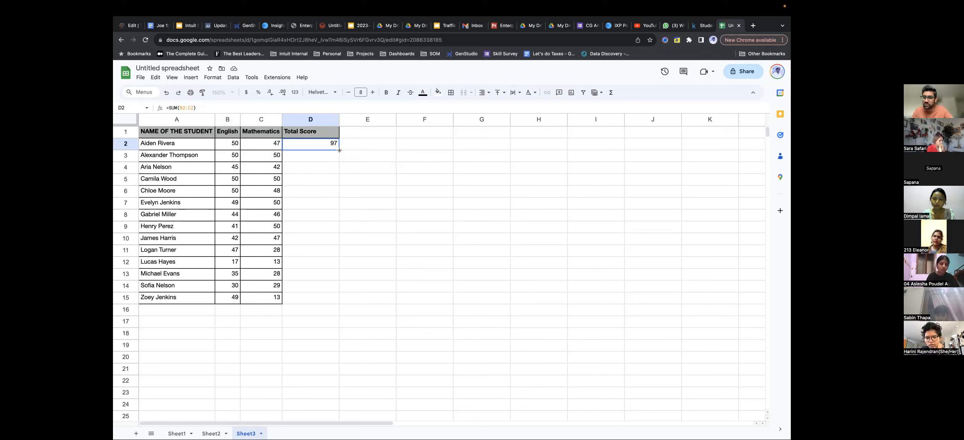
pyautogui.moveTo(339, 150); pyautogui.dragTo(318, 301)
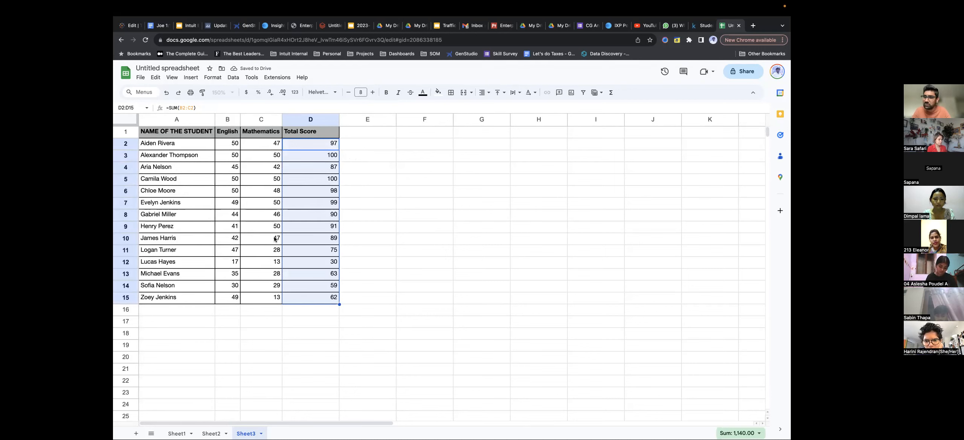
pyautogui.click(321, 159)
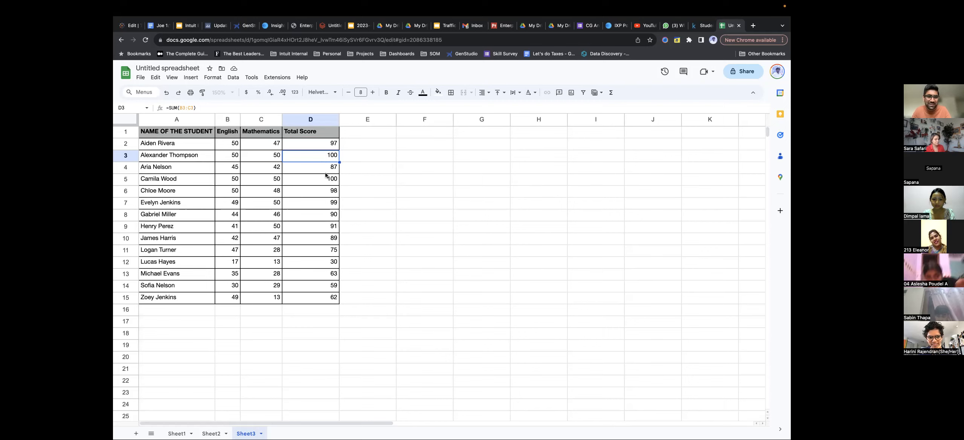
pyautogui.hotkey('ctrl', 'z')
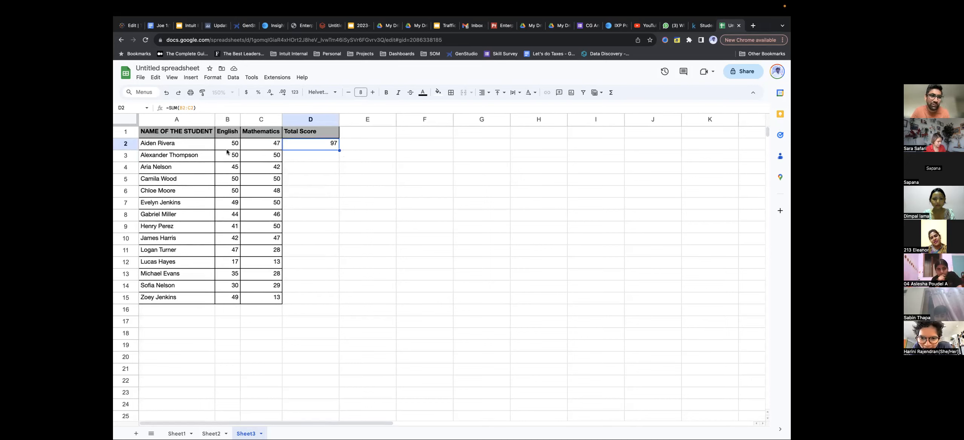
# Clear the total in D2 and re-enter the suggested formula =SUM(B2:C2)
pyautogui.press('BackSpace')
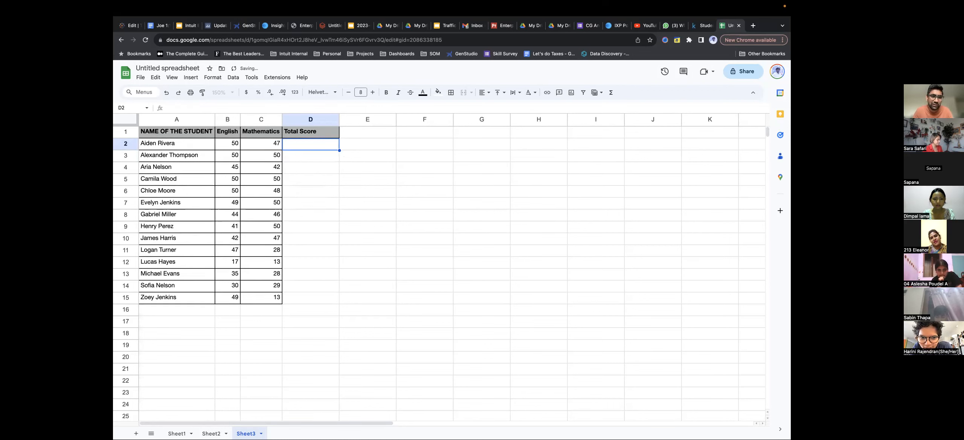
pyautogui.press('Down')
pyautogui.press('Down')
pyautogui.press('Down')
pyautogui.press('Up')
pyautogui.press('Up')
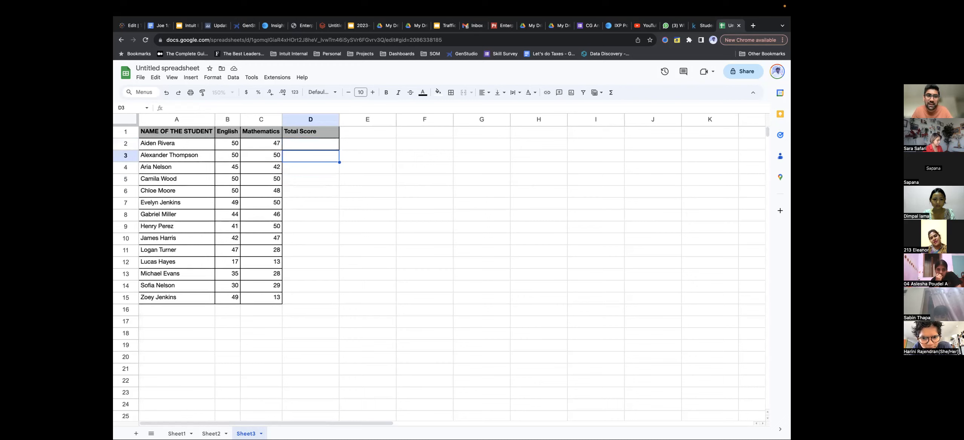
pyautogui.press('Up')
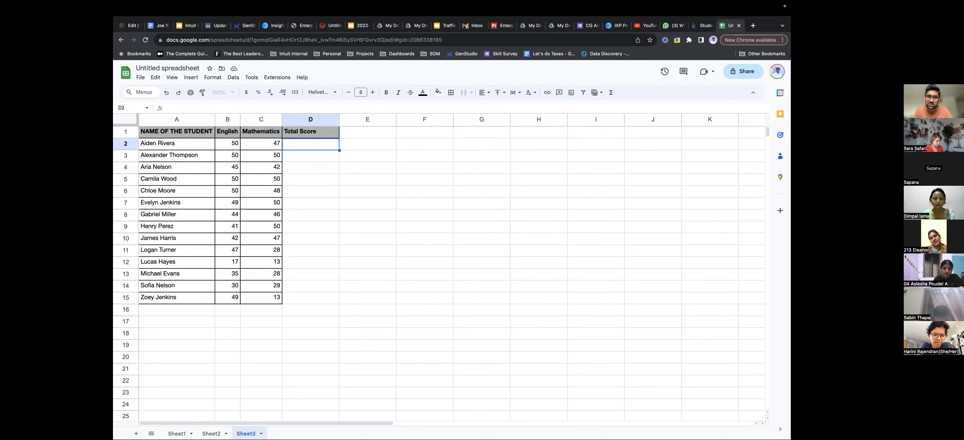
pyautogui.write('=')
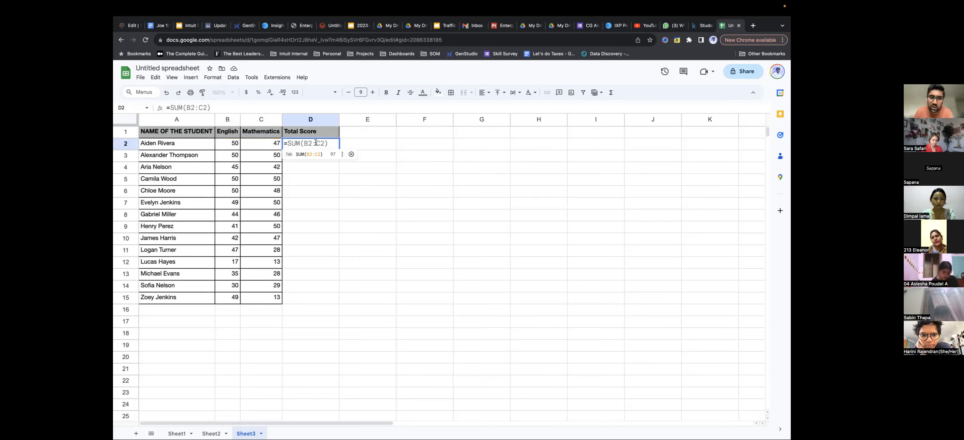
pyautogui.press('Tab')
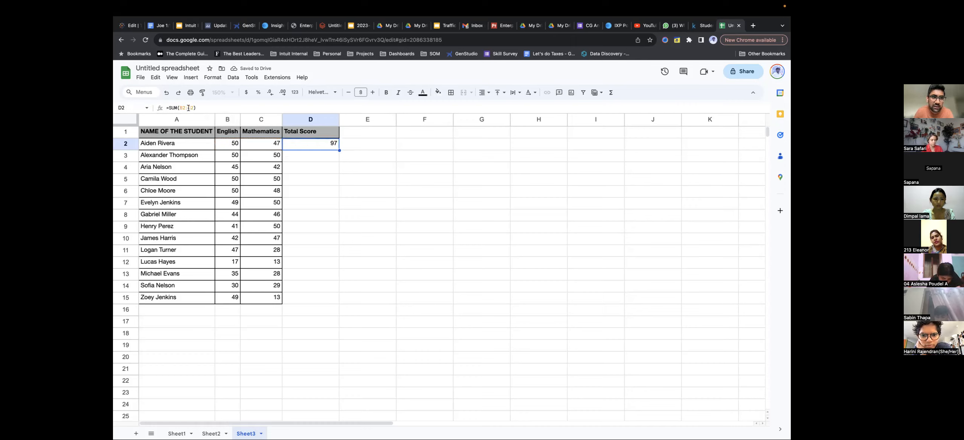
# Change the formula in D2 to =SUM(B2,C2), replacing the colon with a comma, and reselect the cell
pyautogui.click(187, 108)
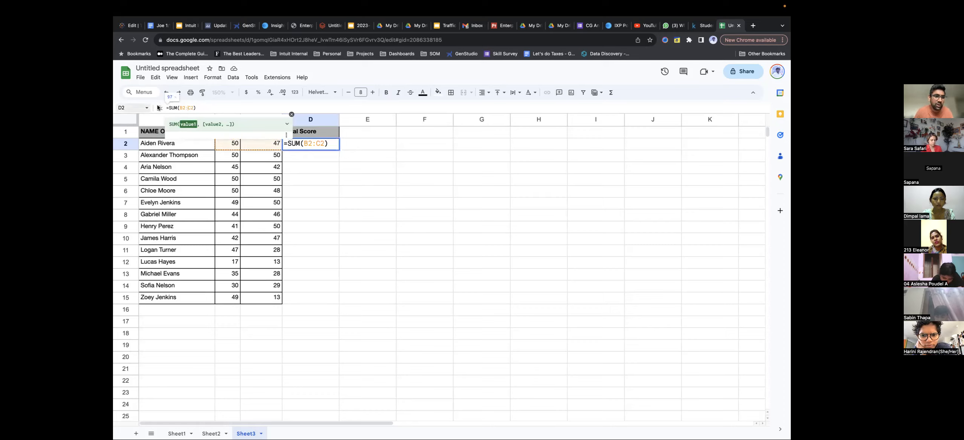
pyautogui.click(356, 174)
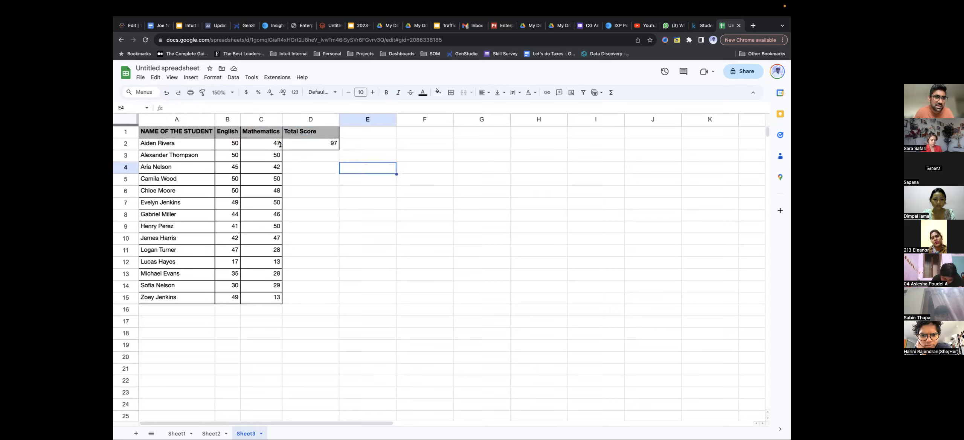
pyautogui.click(316, 146)
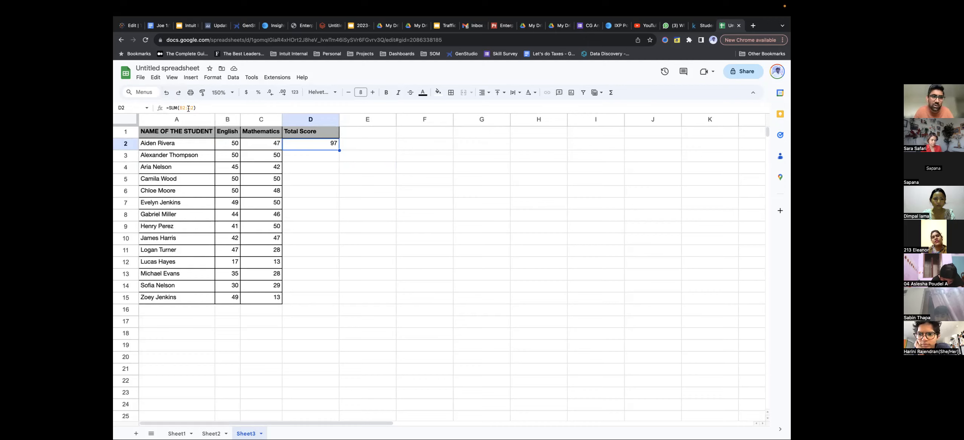
pyautogui.press('Return')
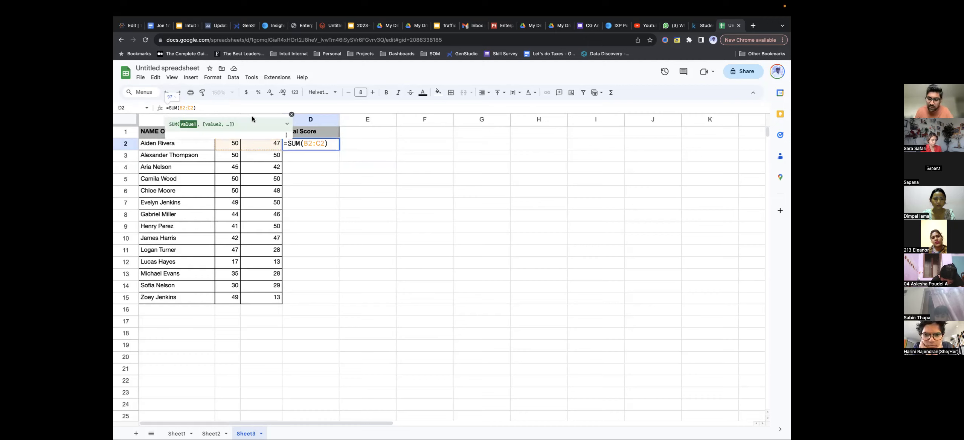
pyautogui.press('BackSpace')
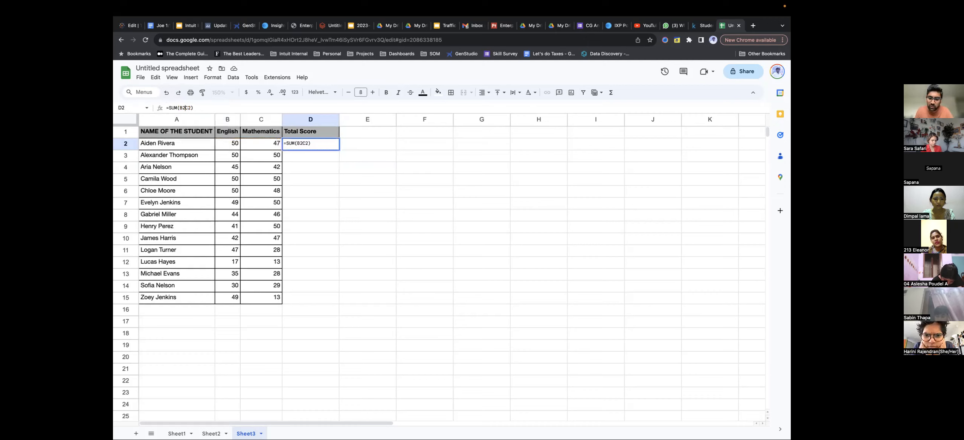
pyautogui.write(',')
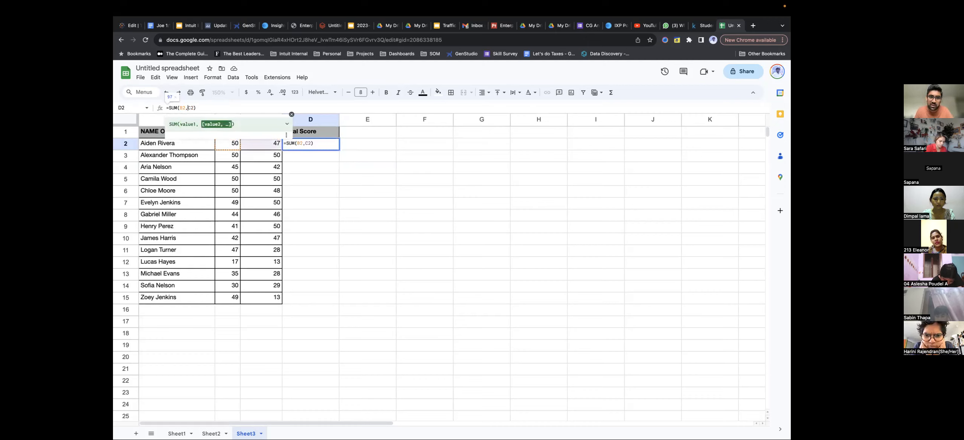
pyautogui.press('Return')
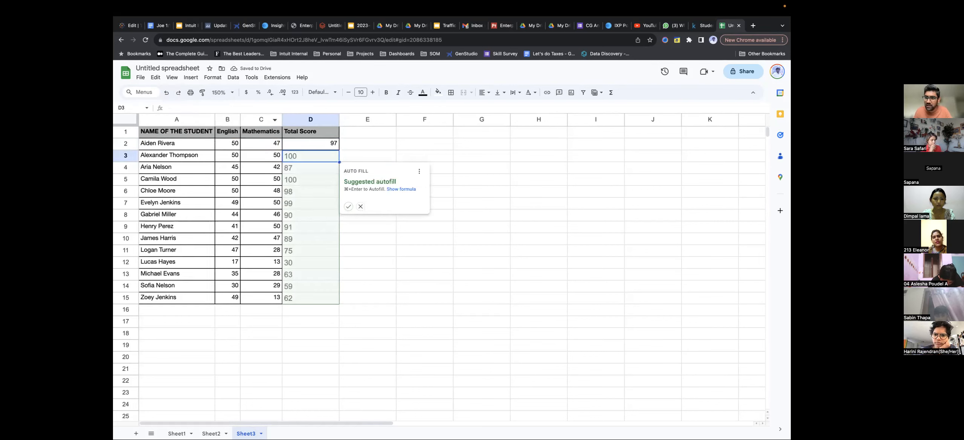
pyautogui.press('Return')
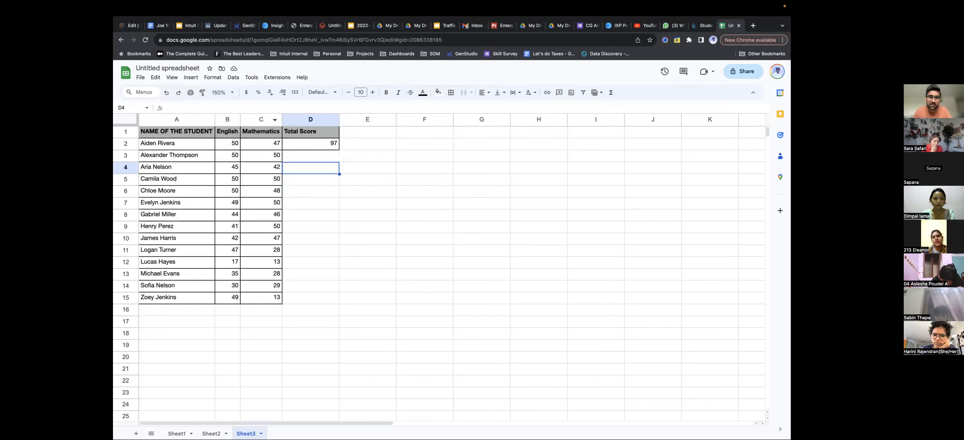
pyautogui.click(328, 146)
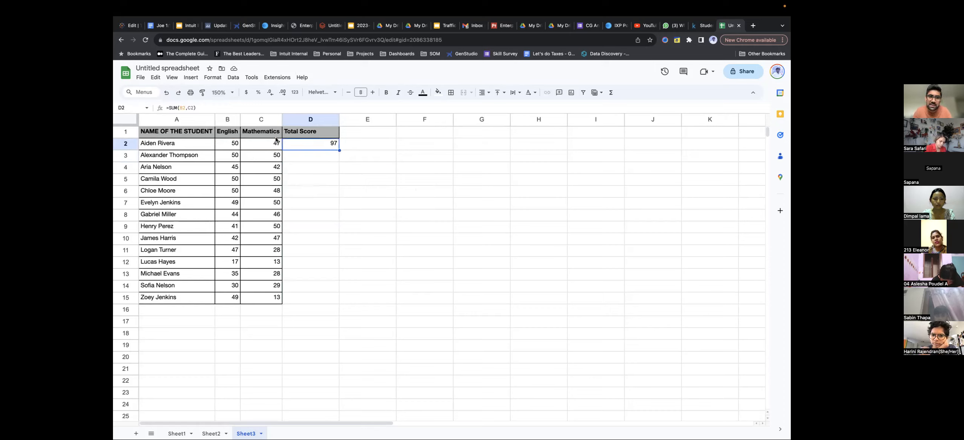
# Insert a column to the left of Total Score and give it the header Science in D1
pyautogui.rightClick(297, 120)
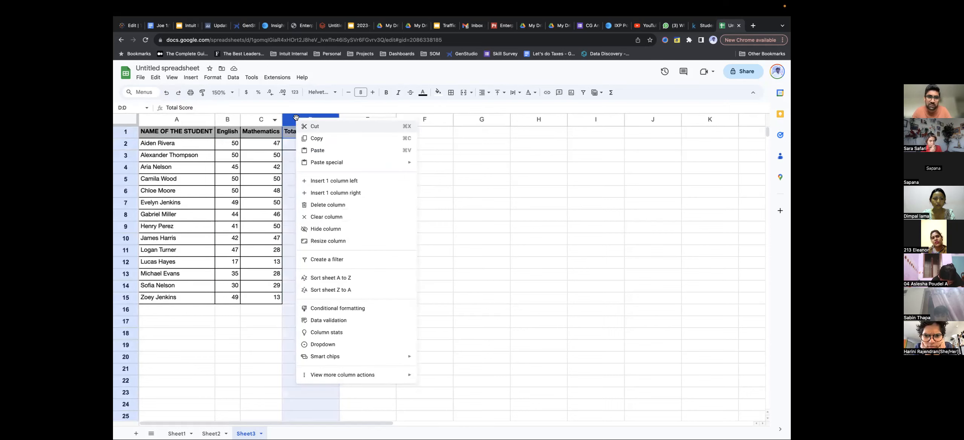
pyautogui.click(339, 182)
pyautogui.click(312, 130)
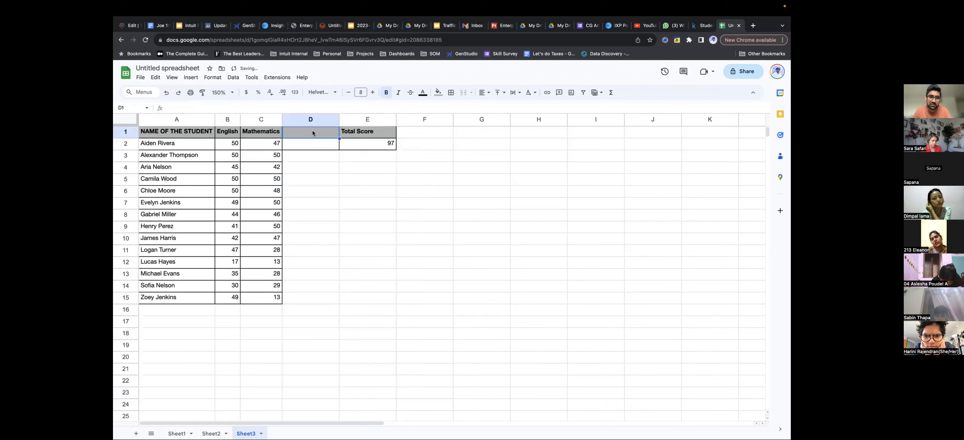
pyautogui.write('Science')
pyautogui.press('Return')
# Copy the Mathematics scores in C2:C15 into the Science column at D2:D15
pyautogui.press('Left')
pyautogui.hotkey('shift', 'Down')
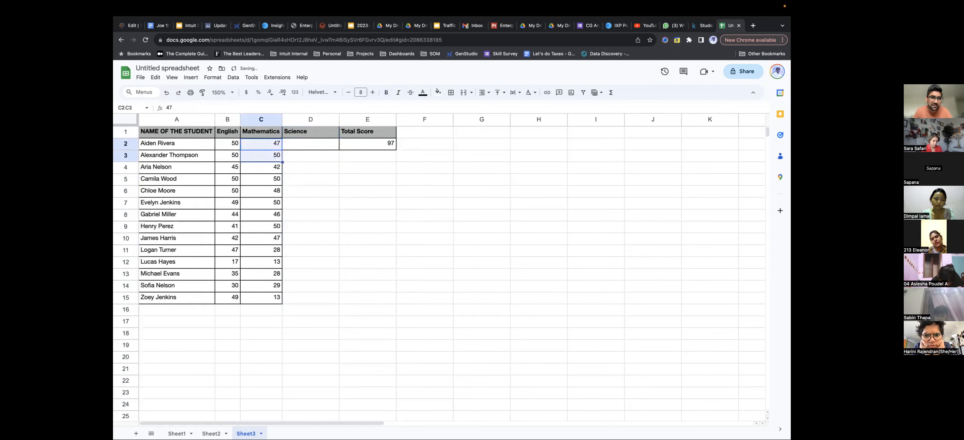
pyautogui.hotkey('shift', 'Down')
pyautogui.hotkey('shift', 'Down')
pyautogui.hotkey('shift', 'Down')
pyautogui.hotkey('shift', 'Down')
pyautogui.hotkey('shift', 'Down')
pyautogui.hotkey('shift', 'Down')
pyautogui.hotkey('shift', 'Down')
pyautogui.hotkey('shift', 'Down')
pyautogui.hotkey('shift', 'Down')
pyautogui.hotkey('shift', 'Down')
pyautogui.hotkey('shift', 'Down')
pyautogui.hotkey('shift', 'Down')
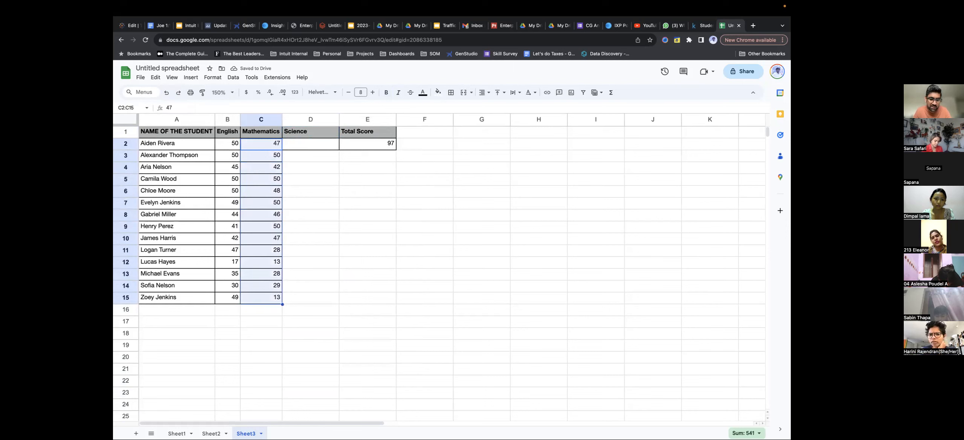
pyautogui.hotkey('ctrl', 'c')
pyautogui.press('Right')
pyautogui.hotkey('ctrl', 'v')
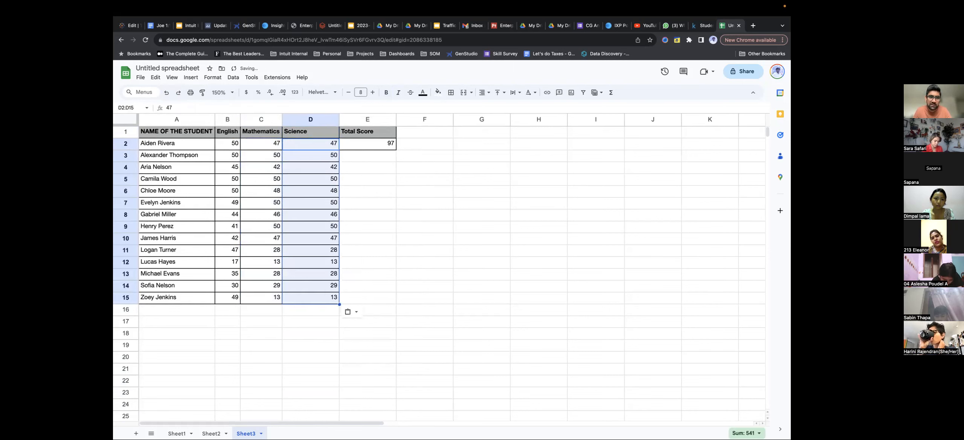
# Select scores B2:D2 to check their sum, and change the total formula in E2 to =SUM(B2:D2)
pyautogui.press('Right')
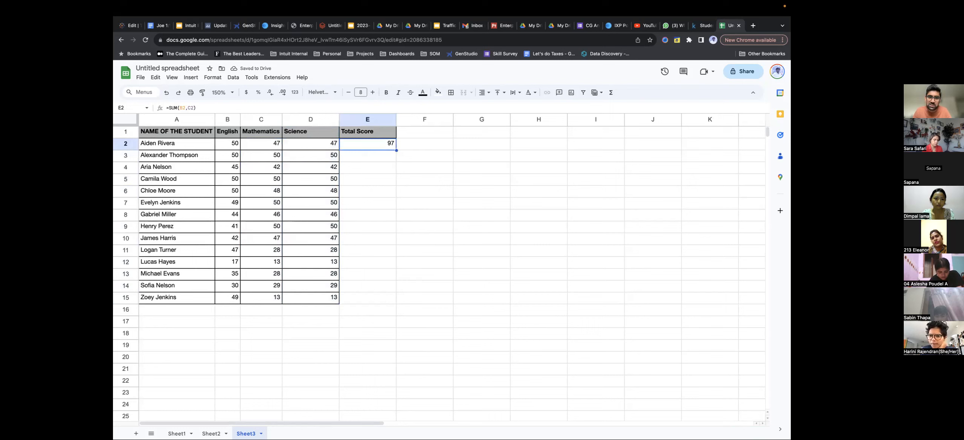
pyautogui.click(232, 144)
pyautogui.moveTo(232, 144); pyautogui.dragTo(313, 144)
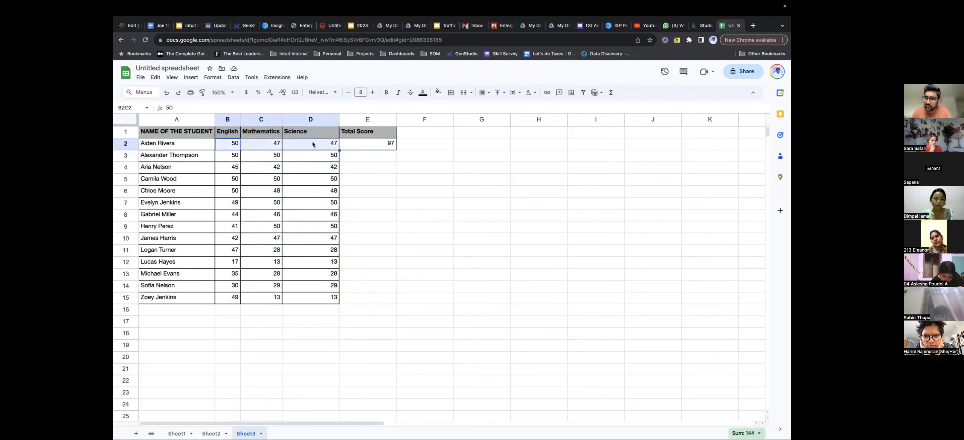
pyautogui.click(377, 144)
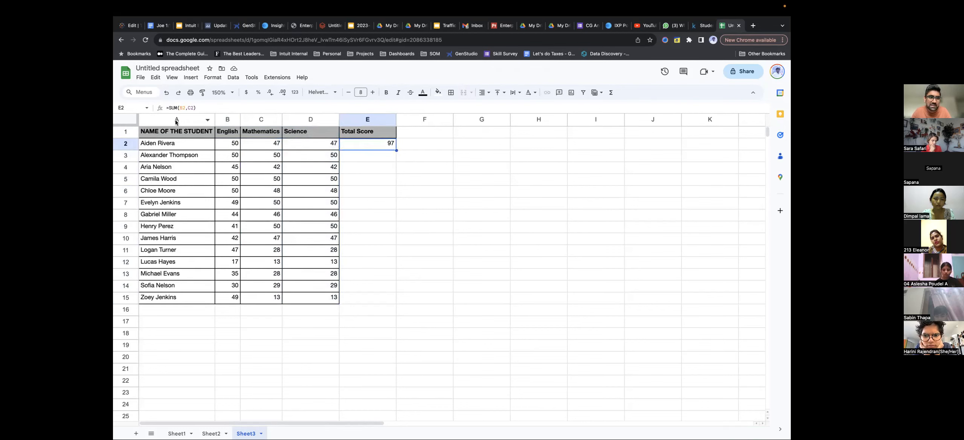
pyautogui.click(187, 109)
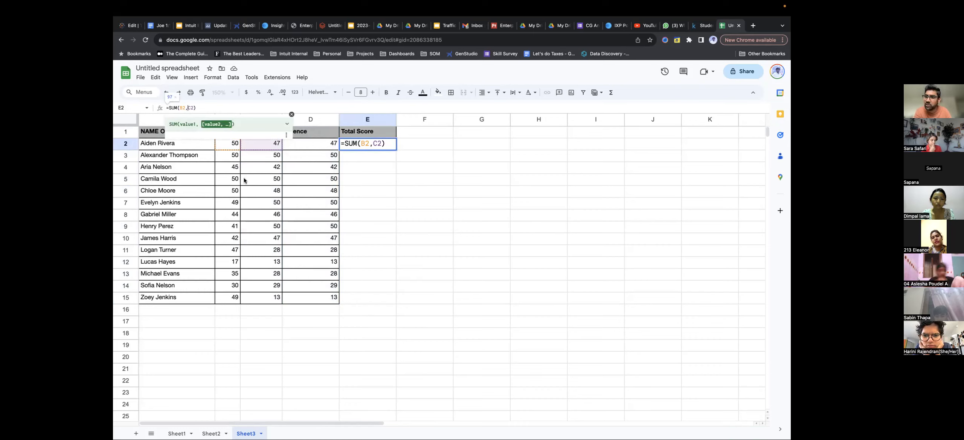
pyautogui.press('BackSpace')
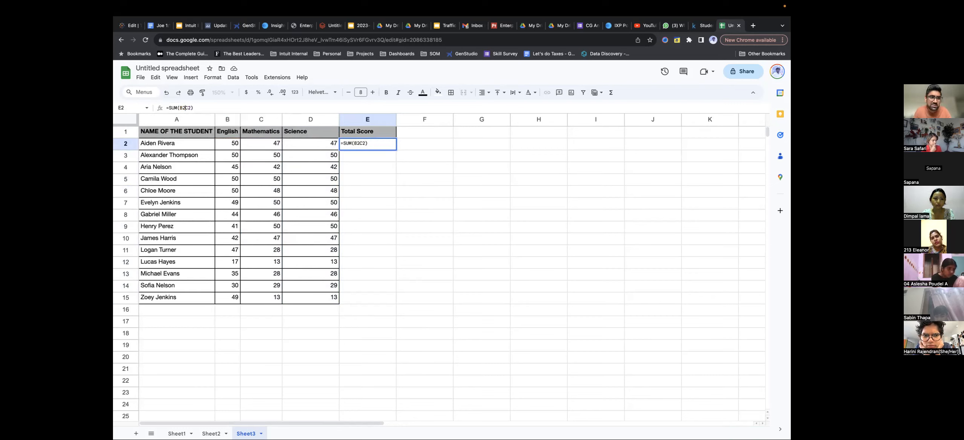
pyautogui.write(':')
pyautogui.press('Delete')
pyautogui.write('D')
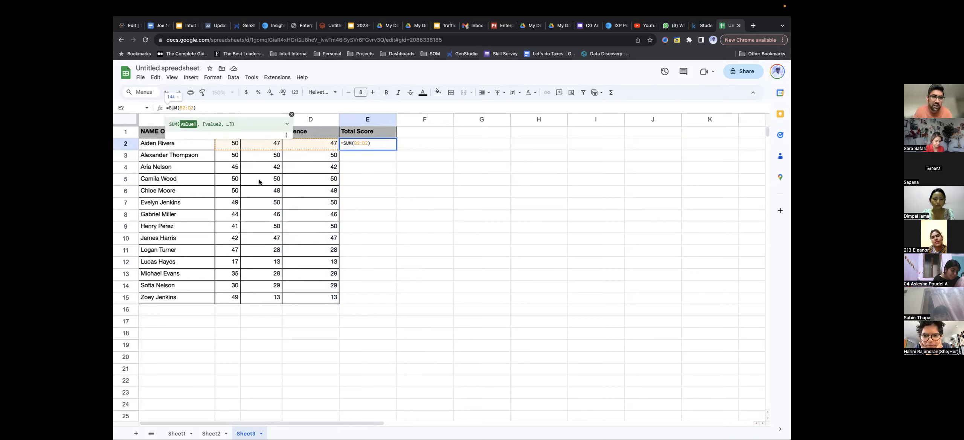
# Rewrite the formula in E2 as =SUM(B2,C2,D2) and accept the suggested autofill for the remaining Total Score cells
pyautogui.hotkey('shift', 'Left')
pyautogui.hotkey('shift', 'Left')
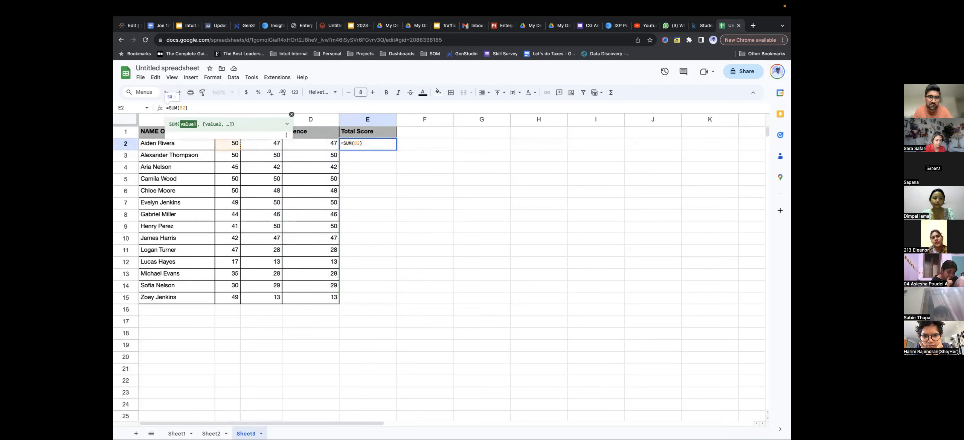
pyautogui.write(',')
pyautogui.write('C2,')
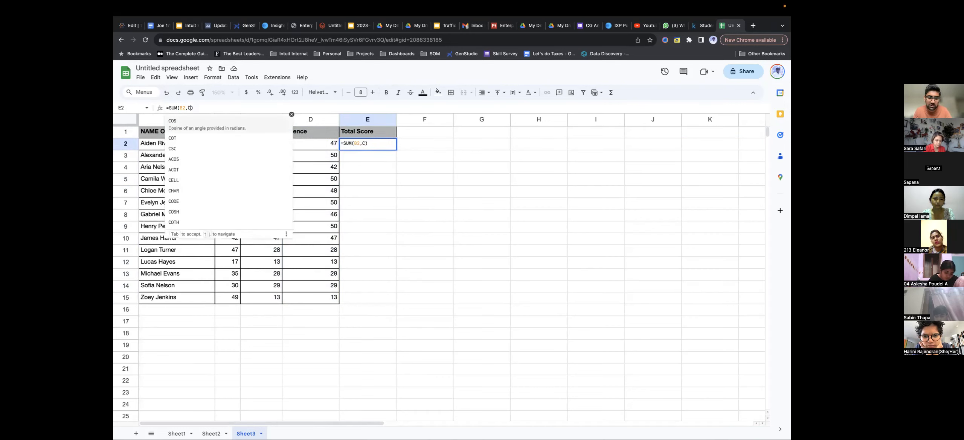
pyautogui.write('D2')
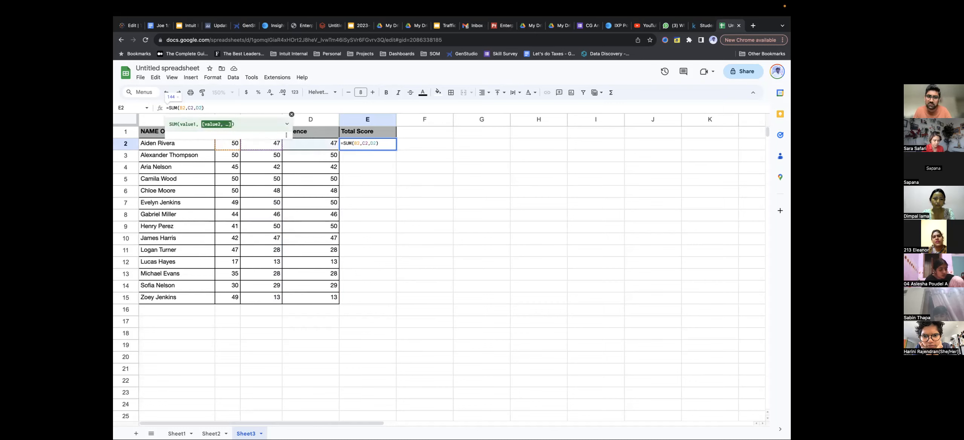
pyautogui.press('Return')
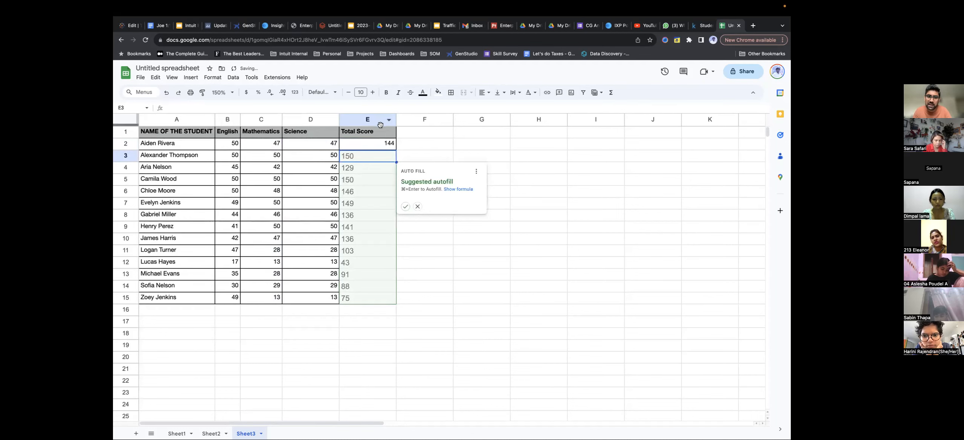
pyautogui.click(405, 206)
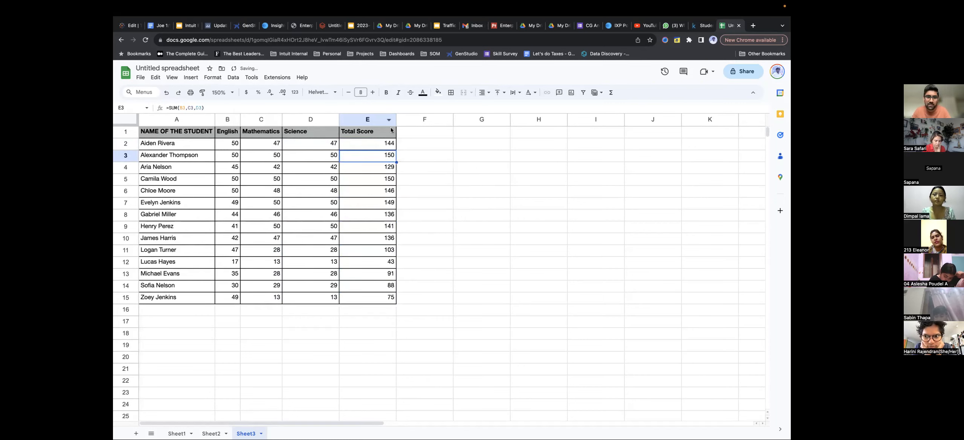
pyautogui.press('Up')
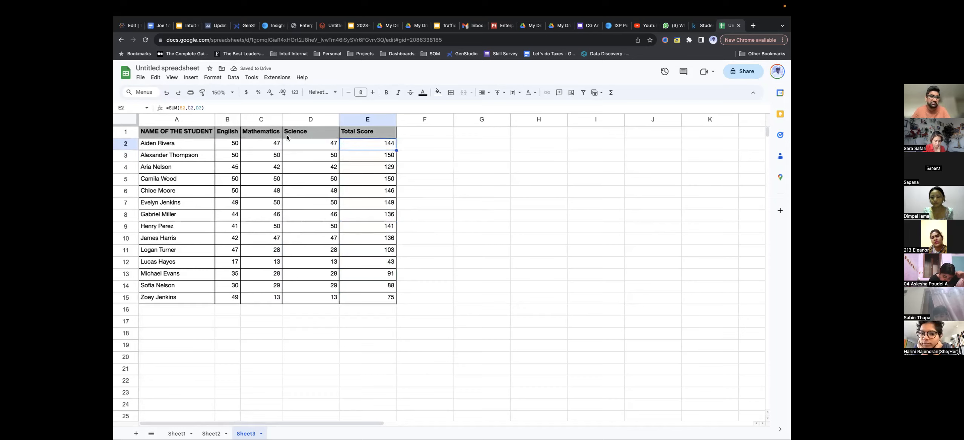
# Replace the total formula in E2 with =B2+C2+D2
pyautogui.click(219, 106)
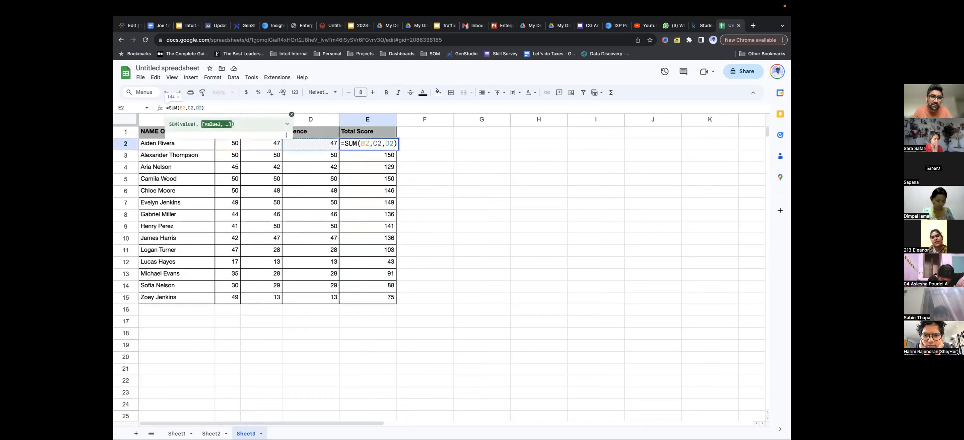
pyautogui.press('BackSpace')
pyautogui.press('BackSpace')
pyautogui.press('BackSpace')
pyautogui.press('BackSpace')
pyautogui.press('BackSpace')
pyautogui.press('BackSpace')
pyautogui.press('BackSpace')
pyautogui.press('BackSpace')
pyautogui.press('BackSpace')
pyautogui.press('BackSpace')
pyautogui.press('BackSpace')
pyautogui.press('BackSpace')
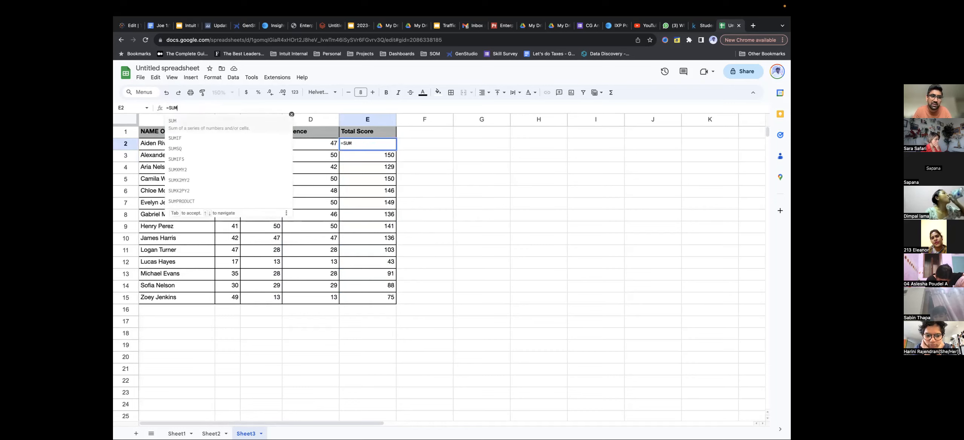
pyautogui.press('BackSpace')
pyautogui.write('B2+')
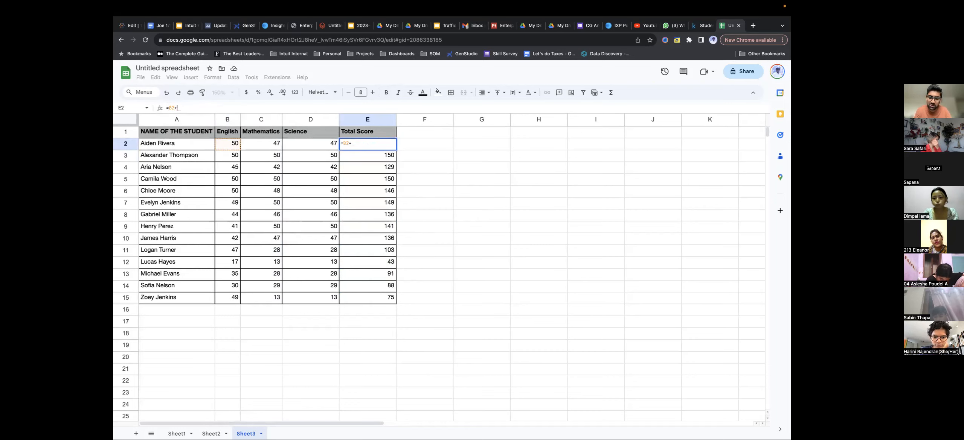
pyautogui.write('C2+D2')
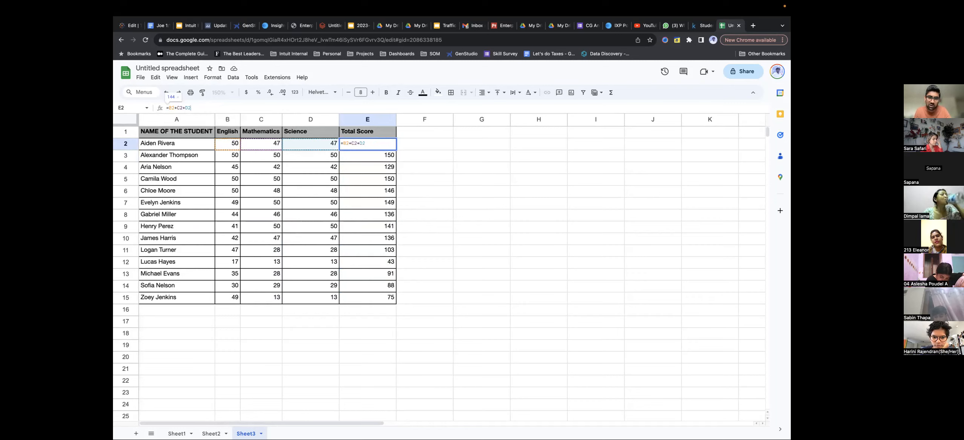
pyautogui.press('Return')
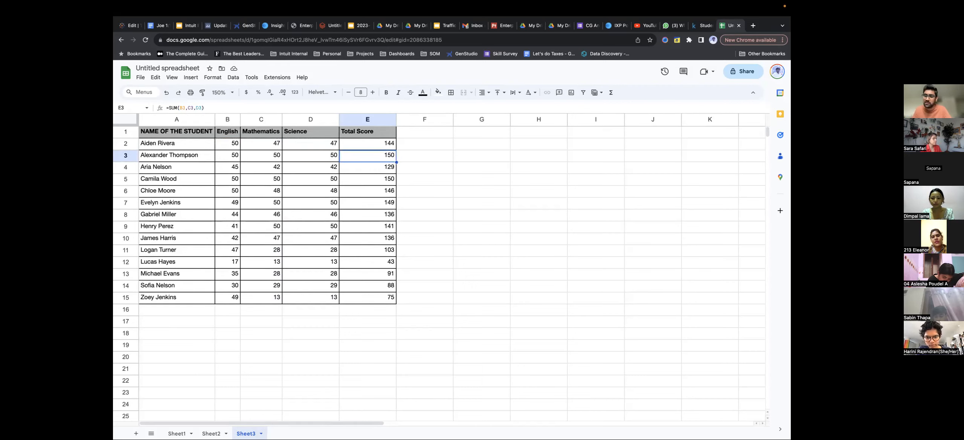
# Re-enter =SUM(B2,C2,D2) as the Total Score formula in E2
pyautogui.click(384, 145)
pyautogui.write('=su')
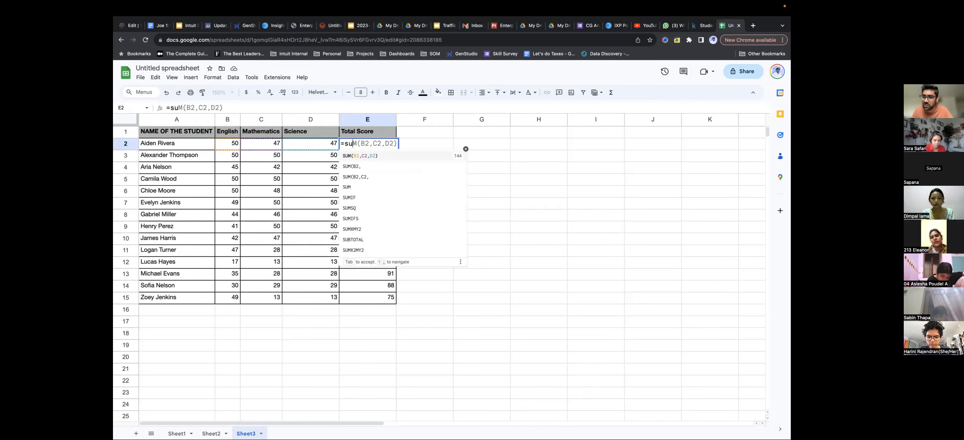
pyautogui.press('Tab')
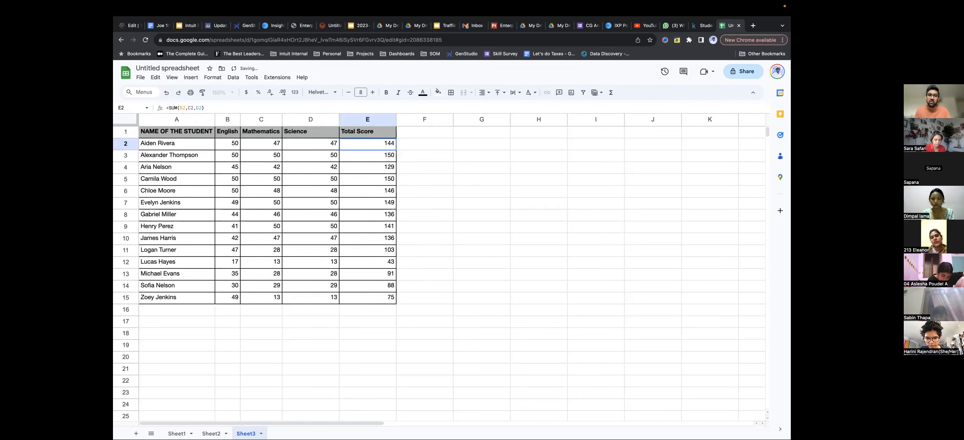
# Look through the formulas in the Total Score column and the scores in the English column
pyautogui.click(367, 156)
pyautogui.click(368, 167)
pyautogui.press('Down')
pyautogui.press('Down')
pyautogui.press('Down')
pyautogui.press('Down')
pyautogui.press('Down')
pyautogui.press('Down')
pyautogui.press('Down')
pyautogui.press('Down')
pyautogui.press('Down')
pyautogui.press('Down')
pyautogui.press('Down')
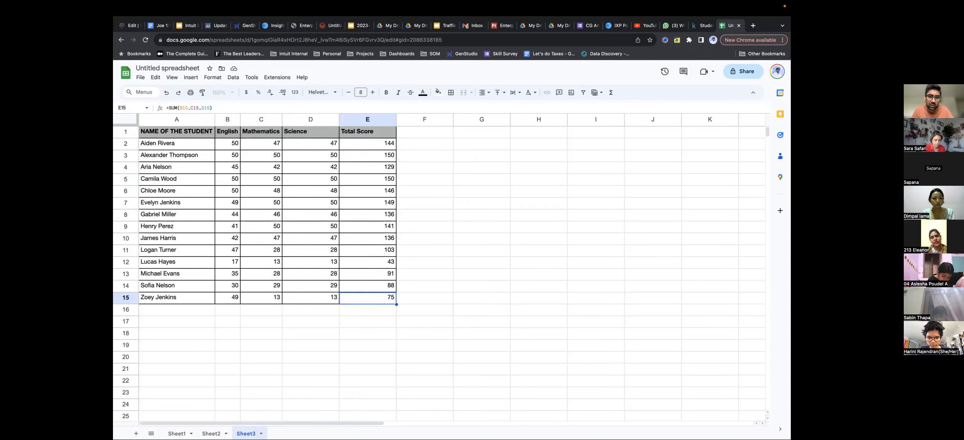
pyautogui.press('Left')
pyautogui.press('Left')
pyautogui.press('Left')
pyautogui.press('Up')
pyautogui.press('Up')
pyautogui.press('Up')
pyautogui.press('Up')
pyautogui.press('Up')
pyautogui.press('Up')
pyautogui.press('Up')
pyautogui.press('Up')
pyautogui.press('Up')
pyautogui.press('Up')
pyautogui.press('Up')
pyautogui.press('Up')
pyautogui.press('Up')
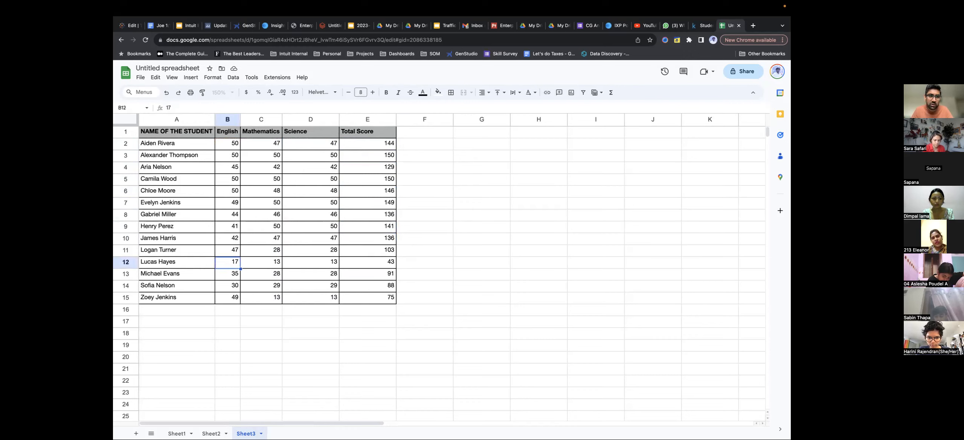
# Enter the suggested formula =AVERAGE(B2:B15) in B16, directly below the English scores
pyautogui.press('Down')
pyautogui.press('Down')
pyautogui.press('Down')
pyautogui.press('Down')
pyautogui.press('Down')
pyautogui.press('Down')
pyautogui.press('Down')
pyautogui.press('Down')
pyautogui.press('Down')
pyautogui.press('Down')
pyautogui.press('Down')
pyautogui.press('Down')
pyautogui.press('Down')
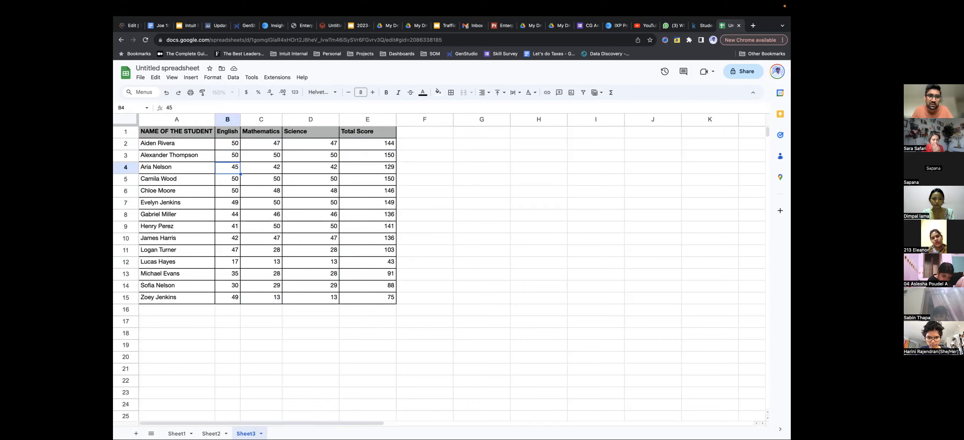
pyautogui.press('Down')
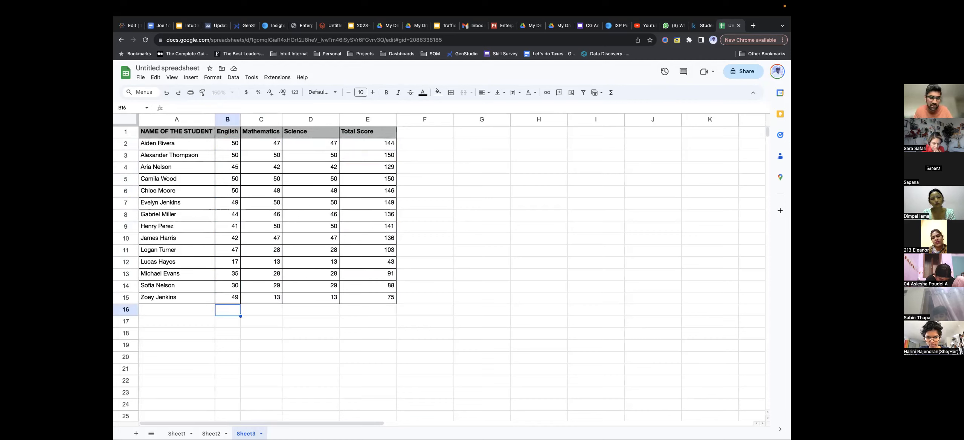
pyautogui.write('=')
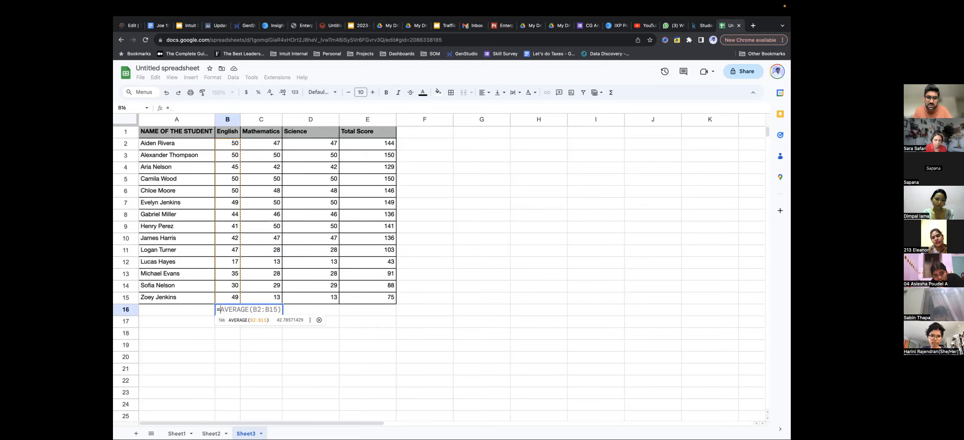
pyautogui.press('Tab')
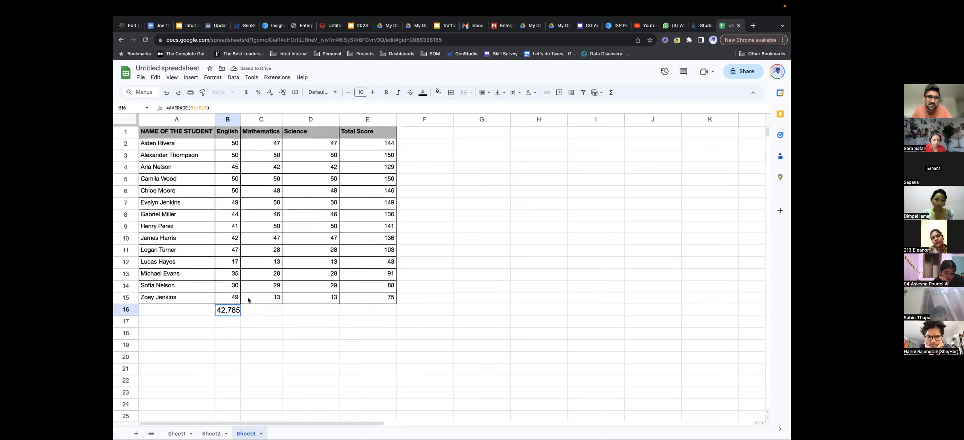
# Widen the English column slightly and copy the cell formatting of B15 onto the average in B16
pyautogui.moveTo(240, 120); pyautogui.dragTo(265, 120)
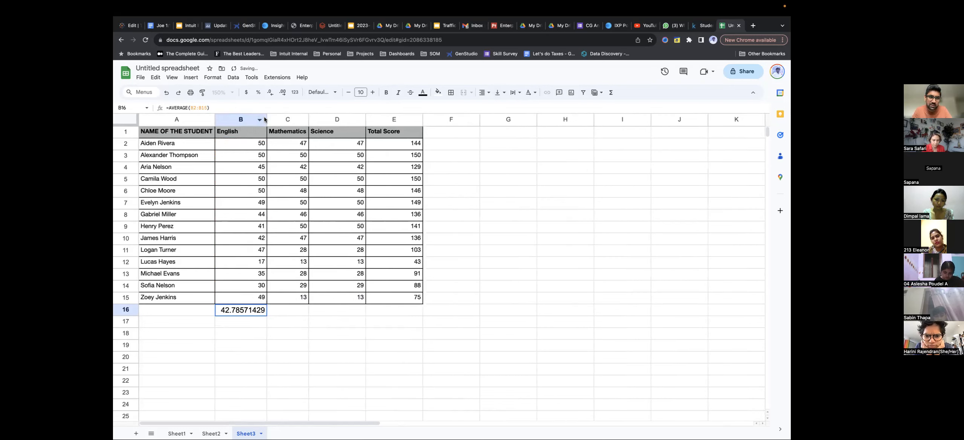
pyautogui.moveTo(269, 119); pyautogui.dragTo(249, 119)
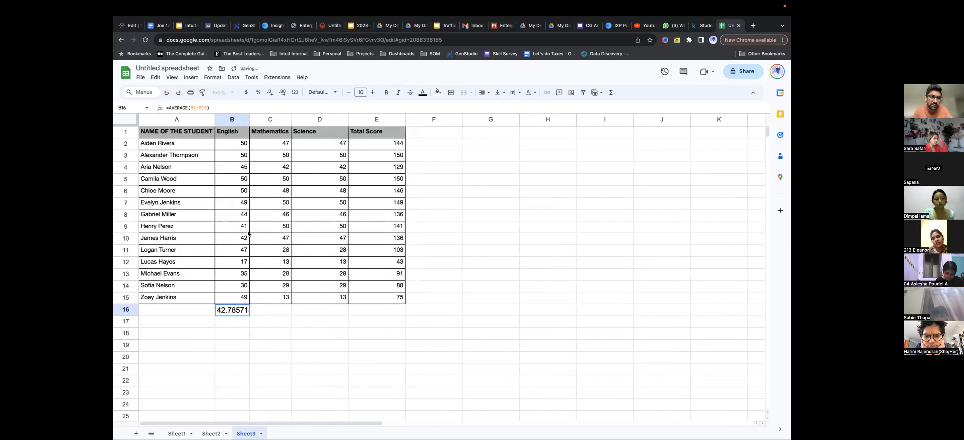
pyautogui.click(245, 300)
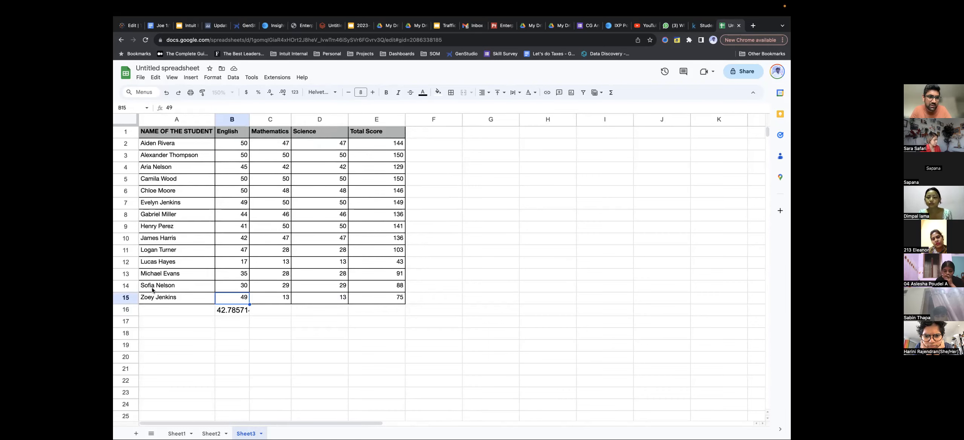
pyautogui.click(202, 93)
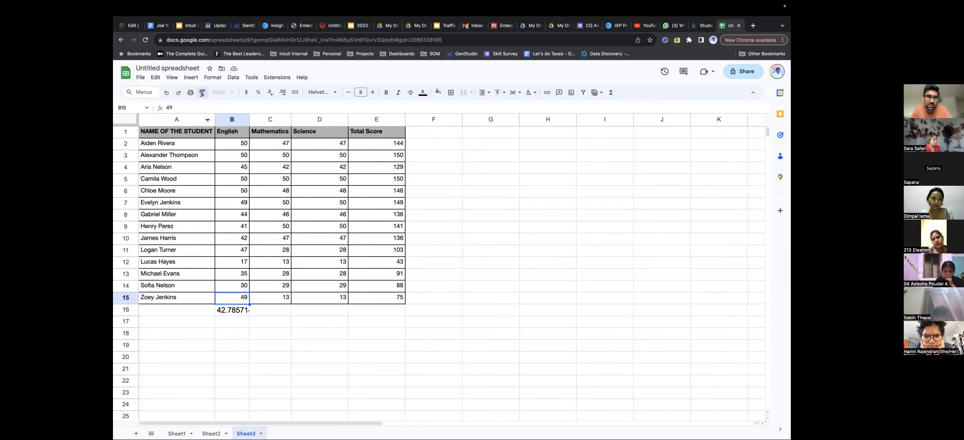
pyautogui.click(238, 310)
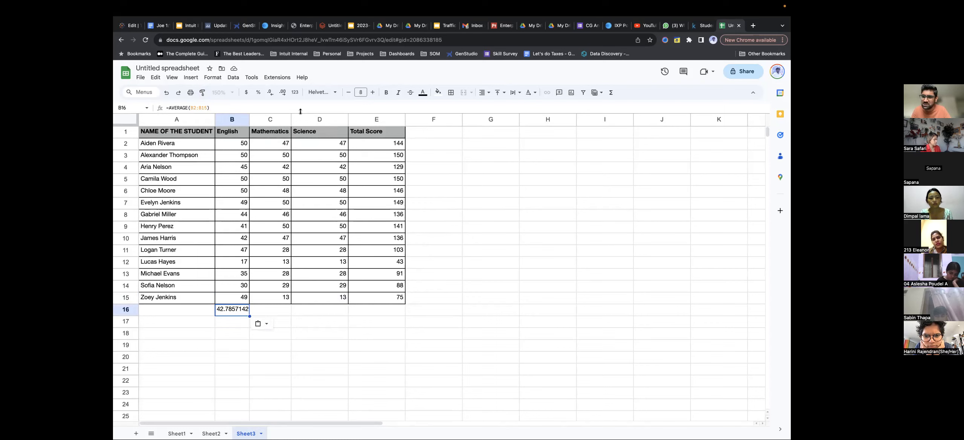
# Apply the Number format to the average in B16 and reduce it to zero decimal places
pyautogui.click(295, 93)
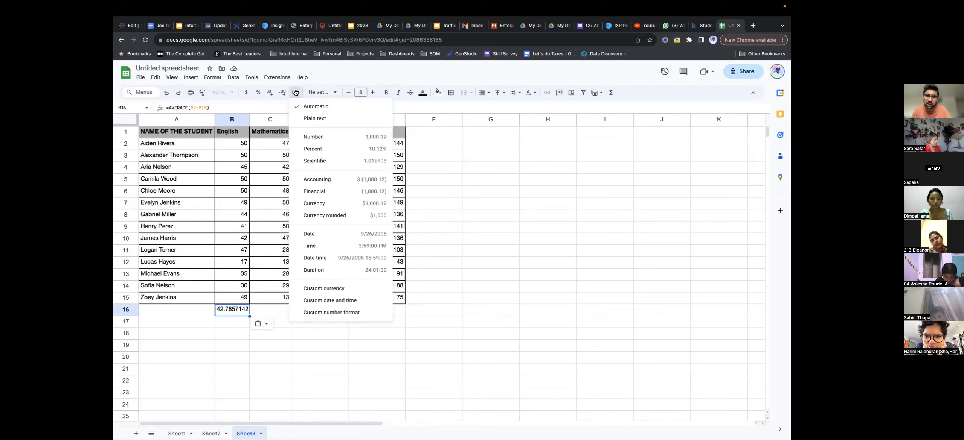
pyautogui.click(296, 93)
pyautogui.press('Return')
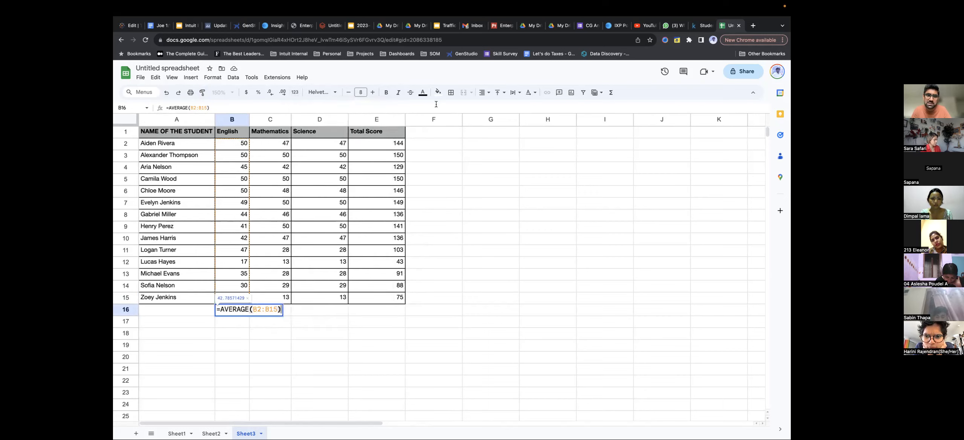
pyautogui.click(296, 95)
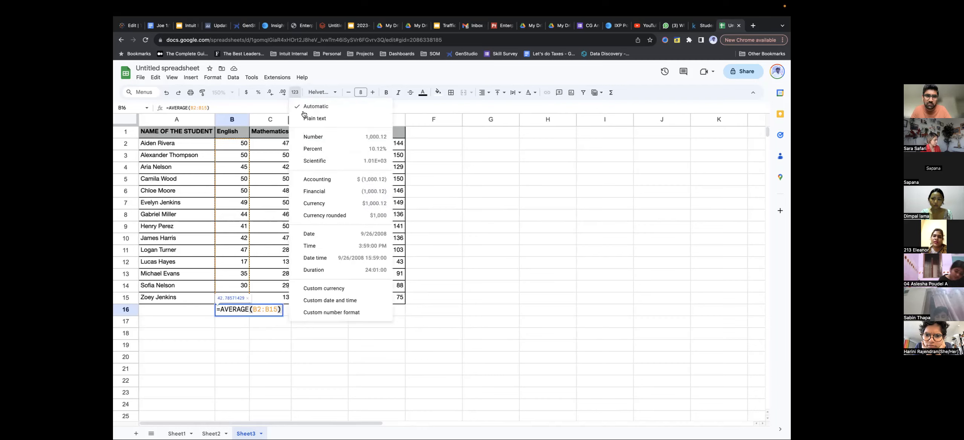
pyautogui.click(314, 137)
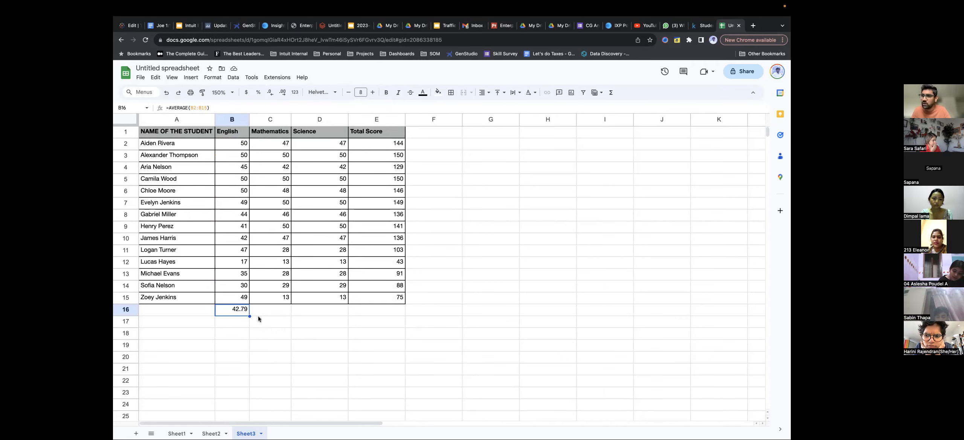
pyautogui.click(270, 94)
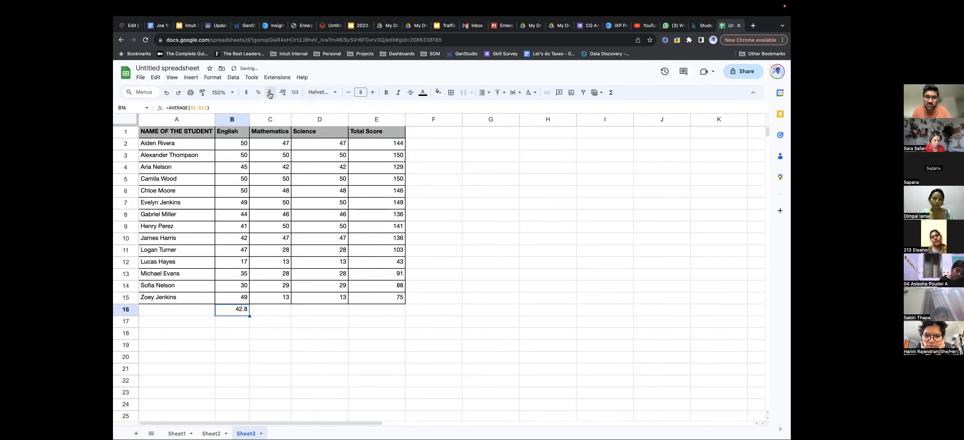
pyautogui.click(270, 94)
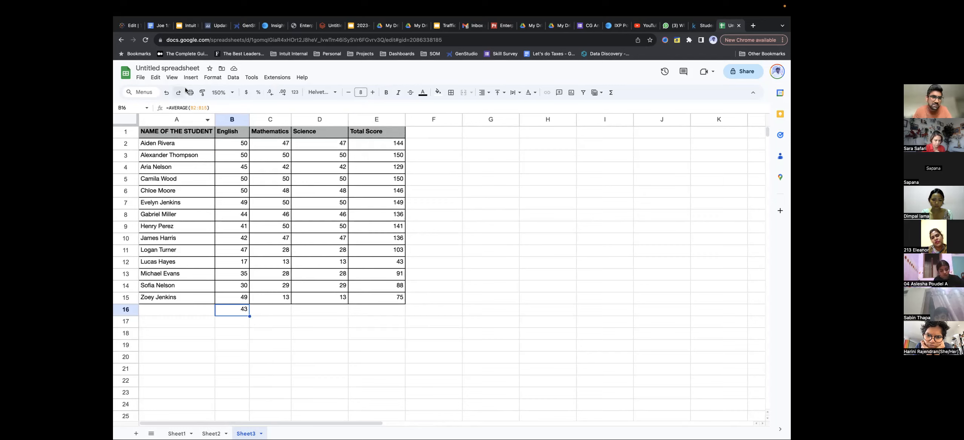
# Fill the average formula from B16 across to E16 and check the copied formulas in C16, D16 and E16
pyautogui.click(238, 78)
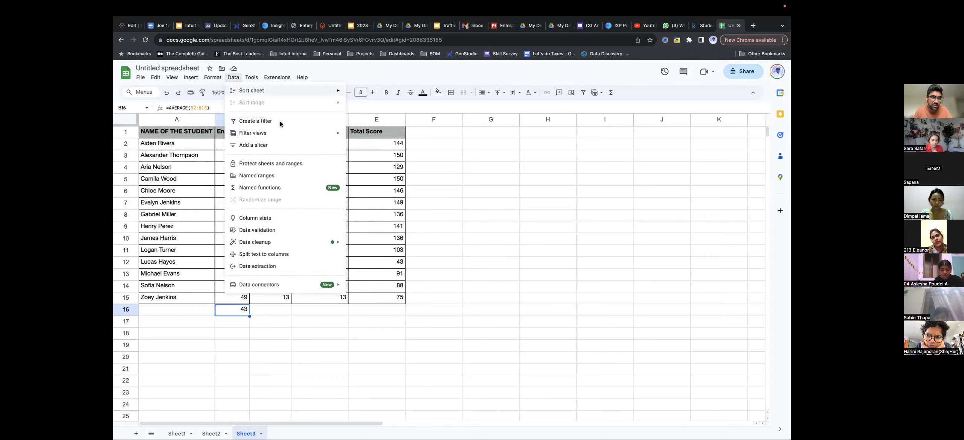
pyautogui.moveTo(172, 79)
pyautogui.moveTo(243, 152)
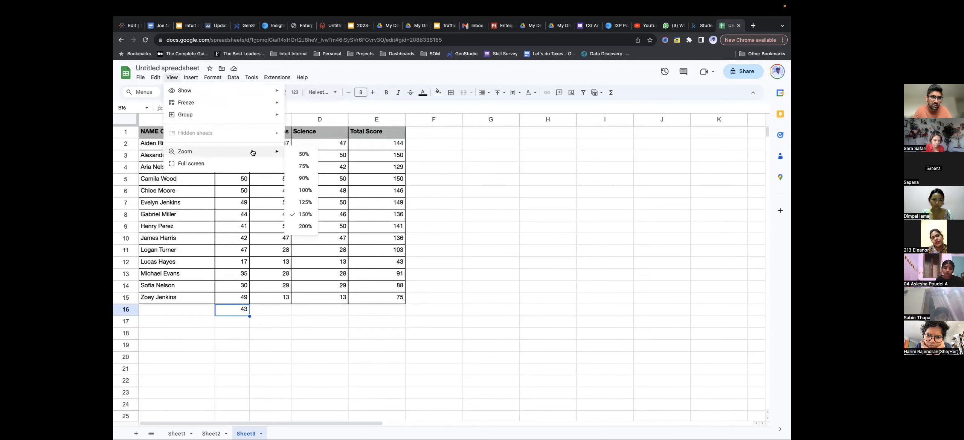
pyautogui.click(306, 227)
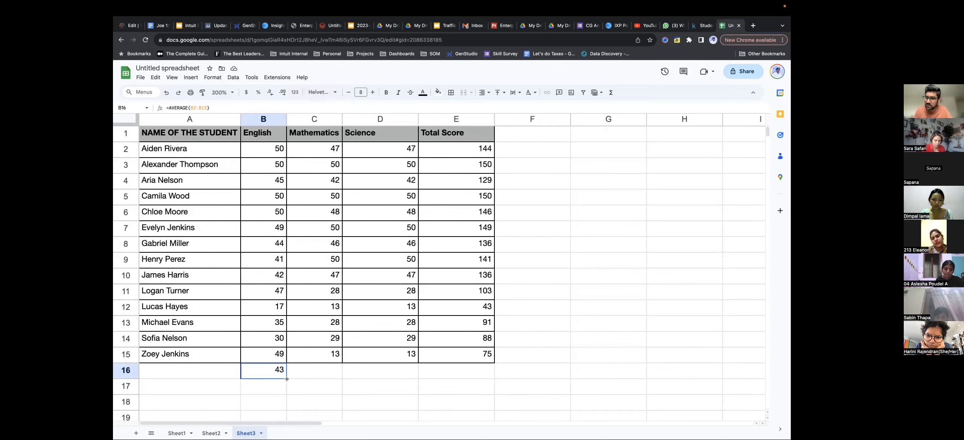
pyautogui.moveTo(286, 379); pyautogui.dragTo(456, 377)
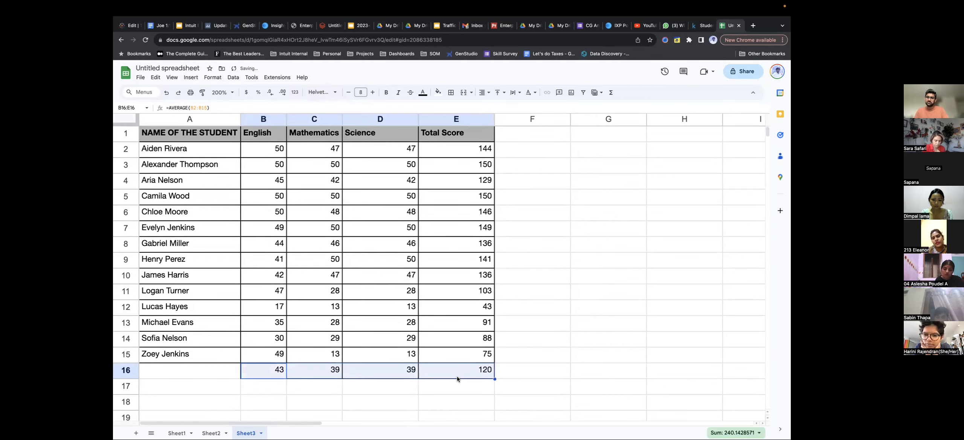
pyautogui.click(326, 374)
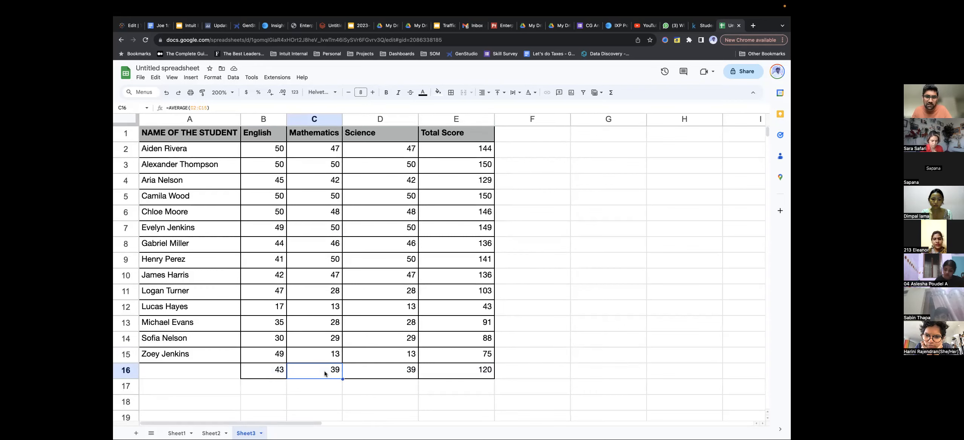
pyautogui.press('Right')
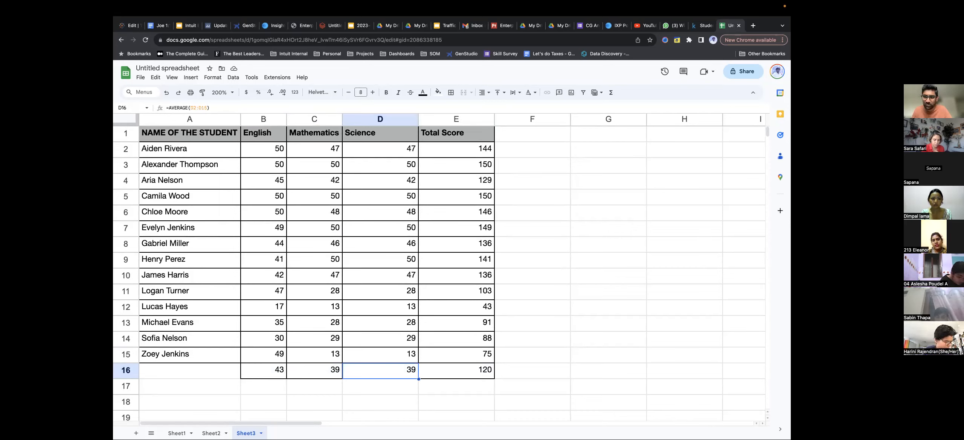
pyautogui.press('Left')
pyautogui.press('Right')
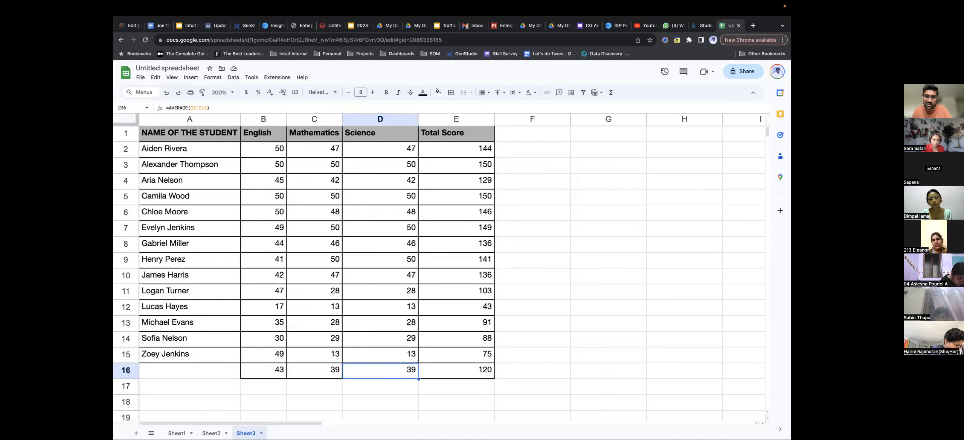
pyautogui.press('Right')
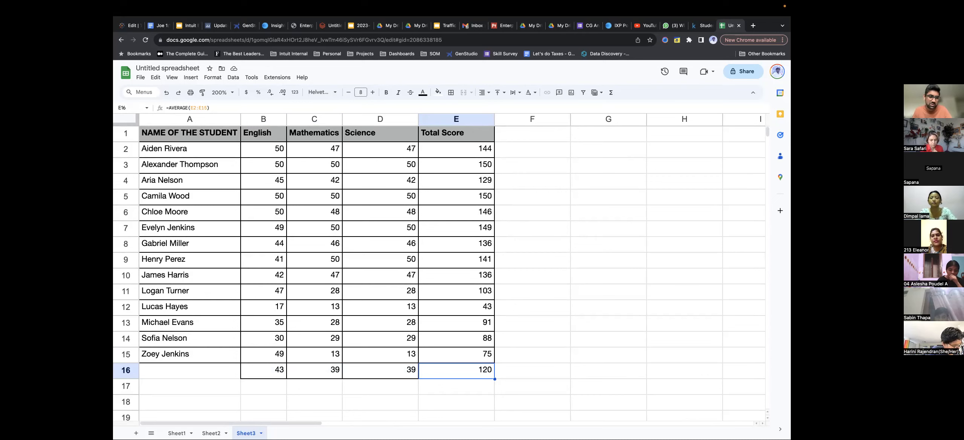
# Label A16 as Average and copy the cell formatting of A15 onto it
pyautogui.press('Left')
pyautogui.press('Left')
pyautogui.press('Left')
pyautogui.press('Left')
pyautogui.write('Average')
pyautogui.press('Return')
pyautogui.press('Up')
pyautogui.press('Up')
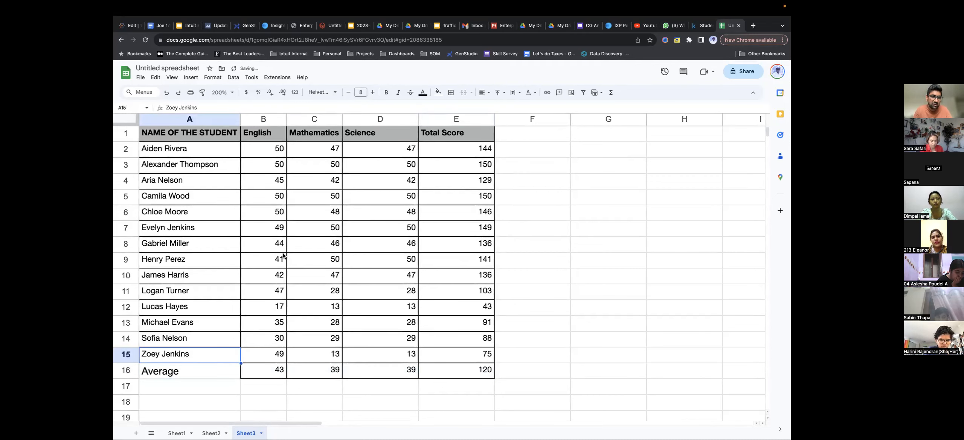
pyautogui.click(202, 92)
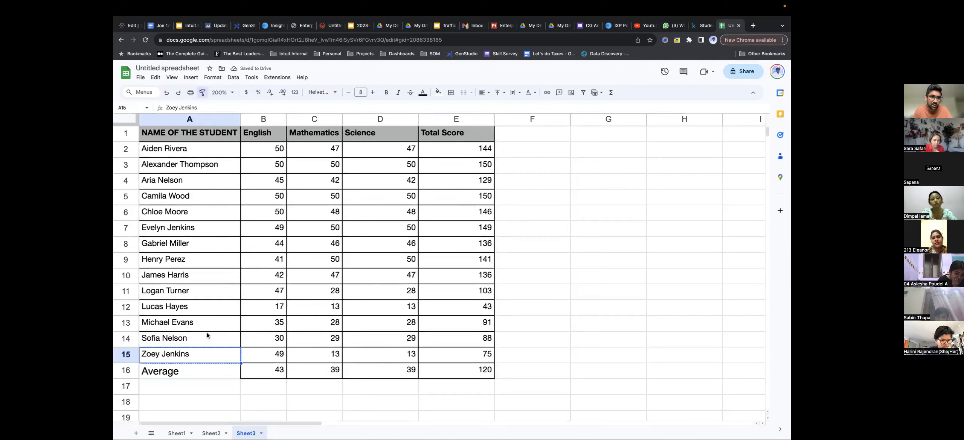
pyautogui.click(200, 369)
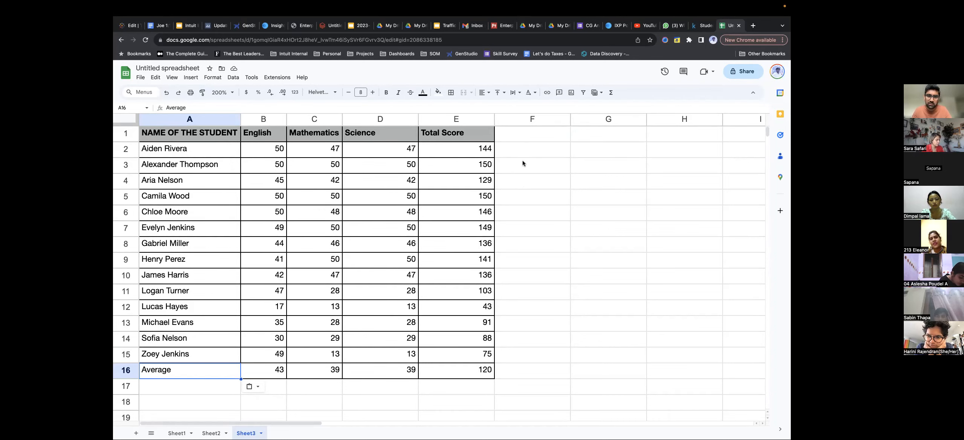
# Examine the SUM formula behind the first student's total in E2
pyautogui.click(544, 151)
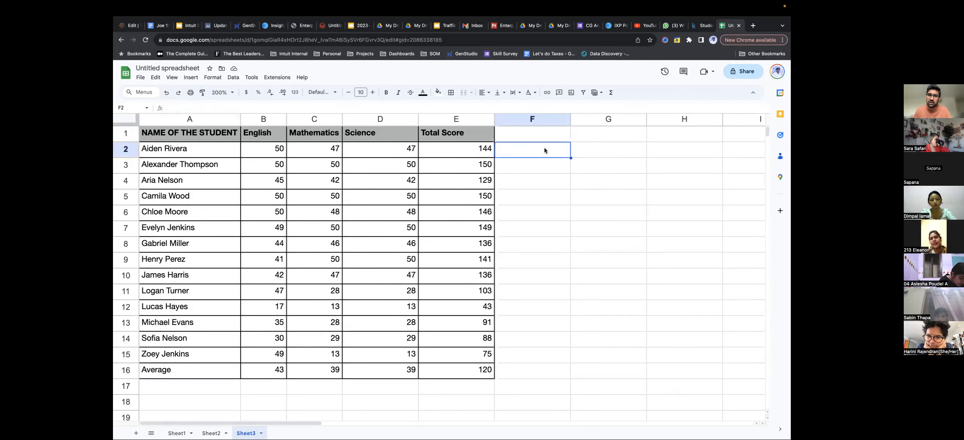
pyautogui.press('Left')
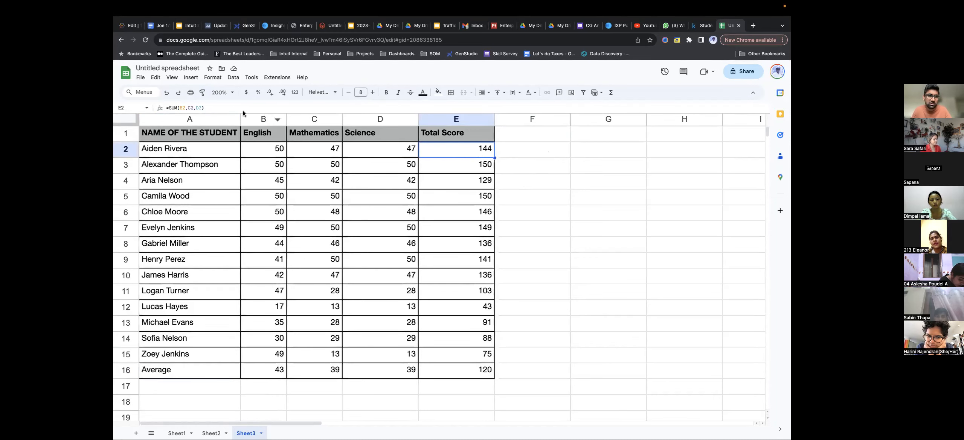
pyautogui.click(233, 105)
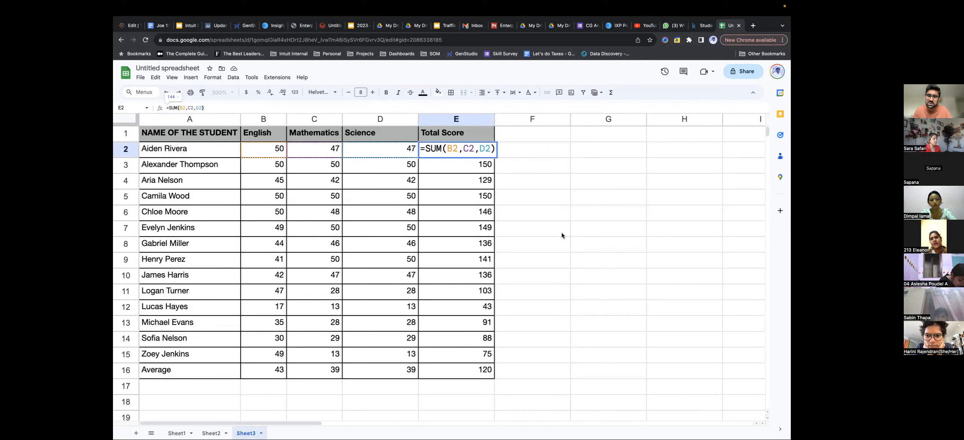
# Enter =B2*C2*D2 in F2 and accept the suggested autofill of the product formula down to F16
pyautogui.click(522, 156)
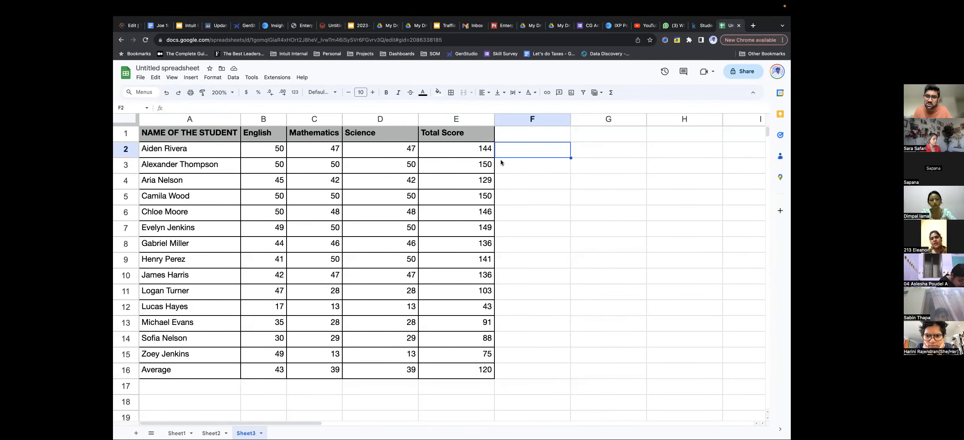
pyautogui.write('=B2')
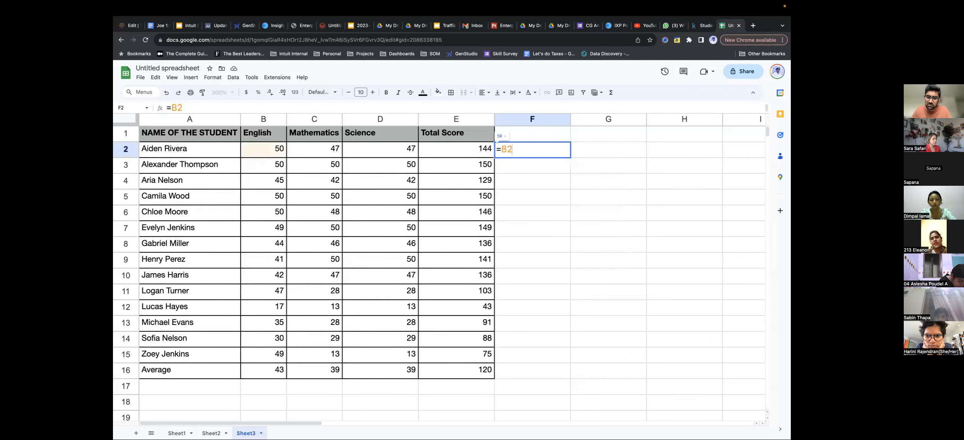
pyautogui.write('*C2*D2')
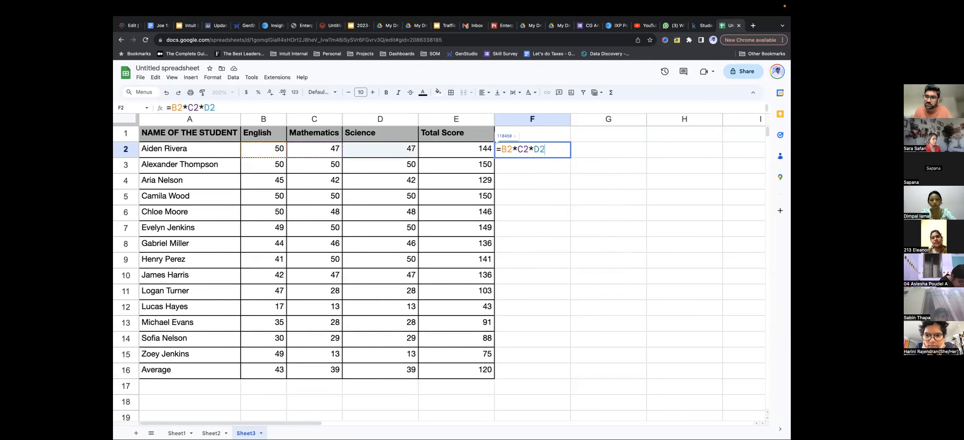
pyautogui.press('Return')
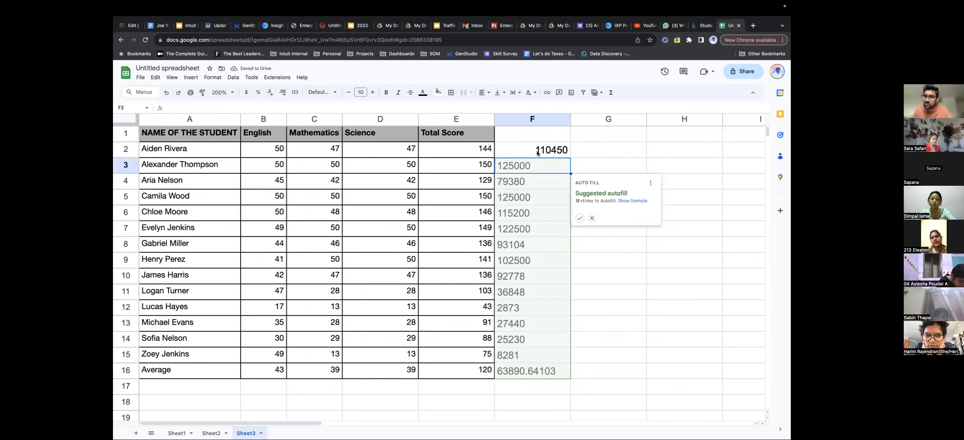
pyautogui.click(580, 219)
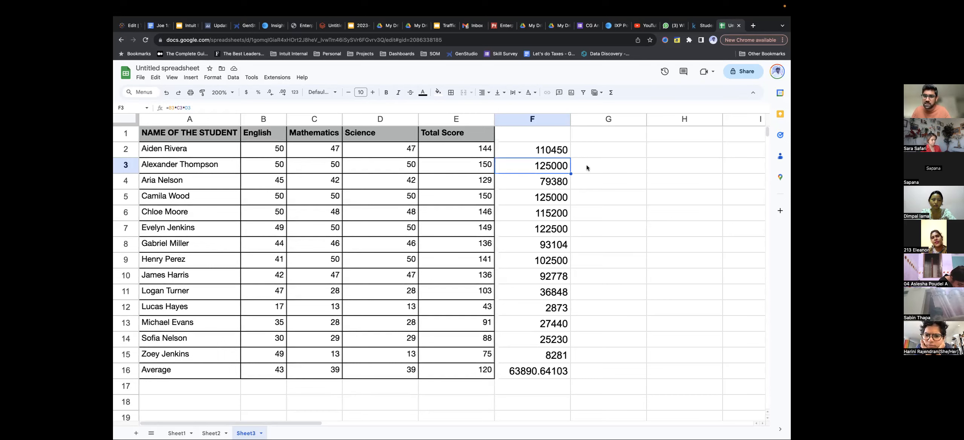
# Clear the product values from F2:F17
pyautogui.moveTo(558, 152); pyautogui.dragTo(540, 376)
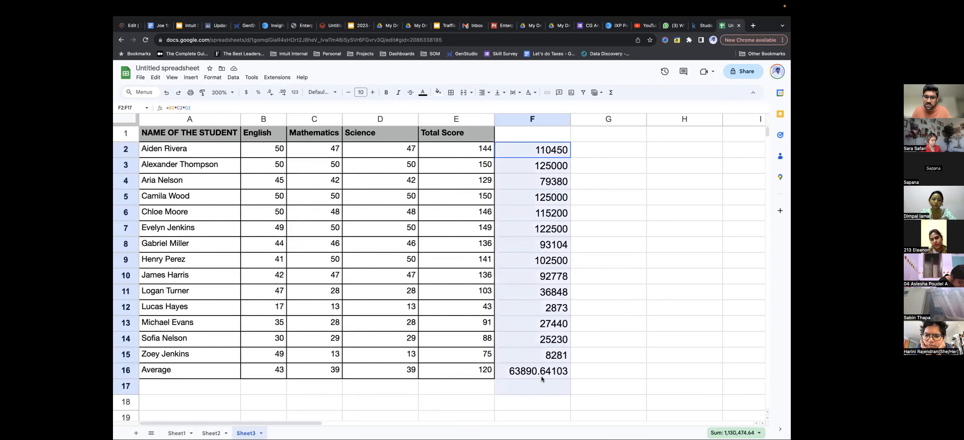
pyautogui.press('Delete')
pyautogui.press('Right')
pyautogui.press('Left')
# Enter 100 in G2 and 50 in G3, and divide G2 by G3 in G4
pyautogui.press('Right')
pyautogui.write('100')
pyautogui.press('Return')
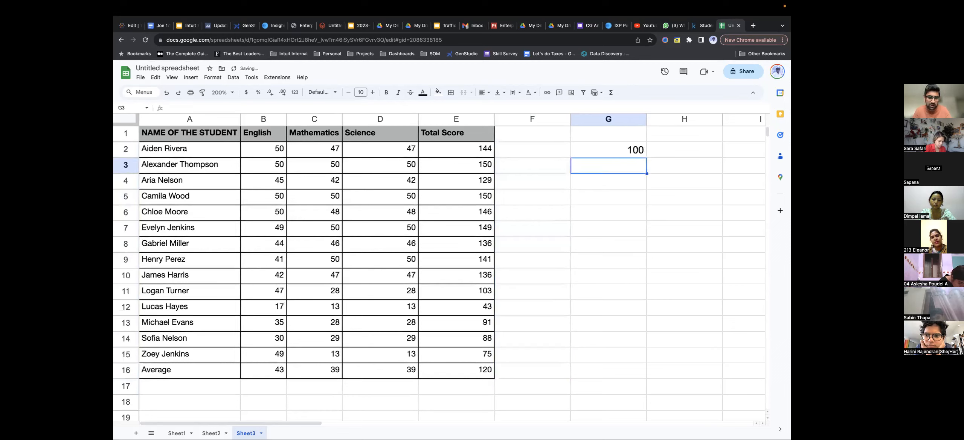
pyautogui.write('50')
pyautogui.press('Return')
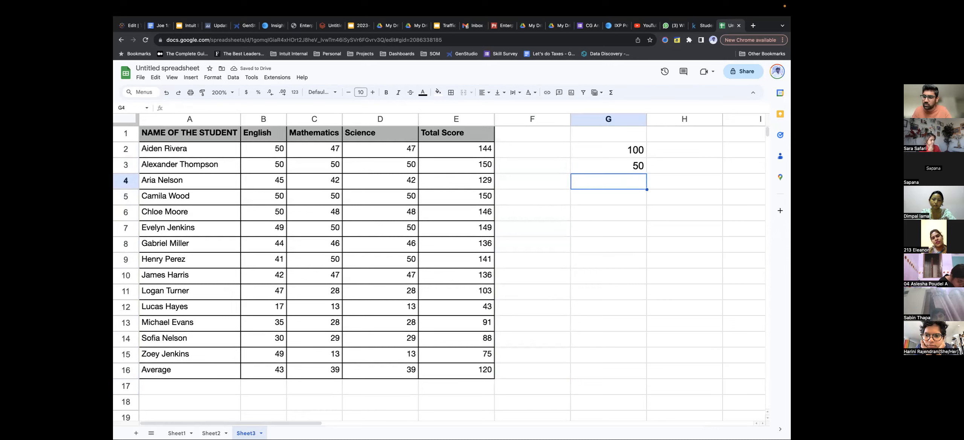
pyautogui.write('=')
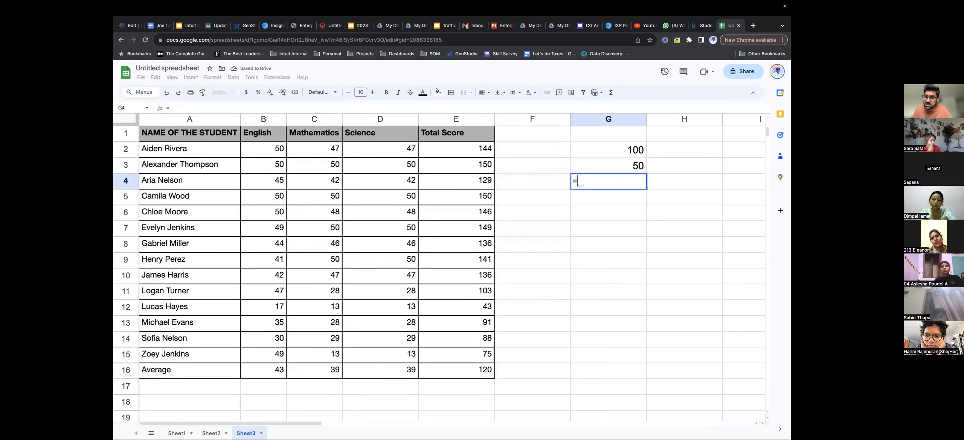
pyautogui.press('Up')
pyautogui.press('Up')
pyautogui.write('/')
pyautogui.press('Up')
pyautogui.press('Return')
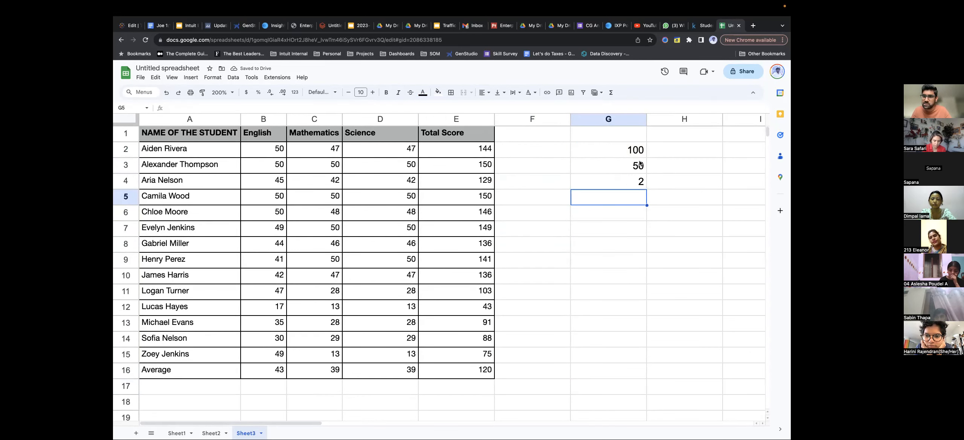
# Clear the division example from G2:G4
pyautogui.moveTo(635, 151); pyautogui.dragTo(632, 185)
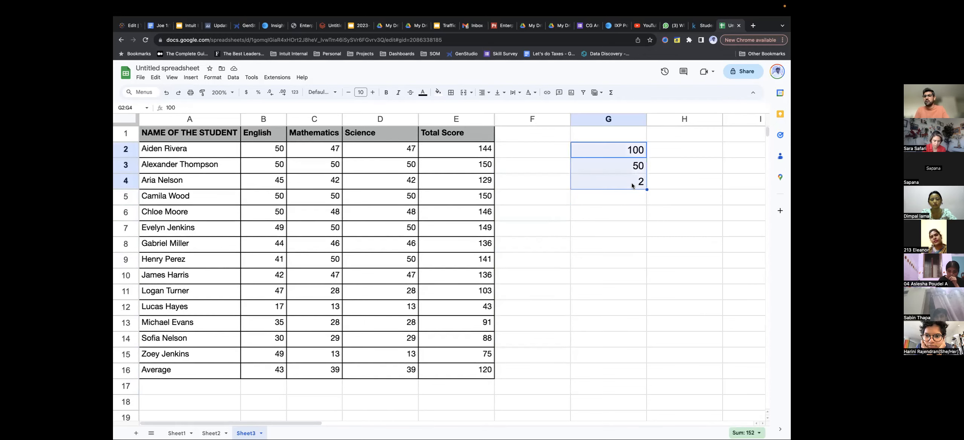
pyautogui.press('Delete')
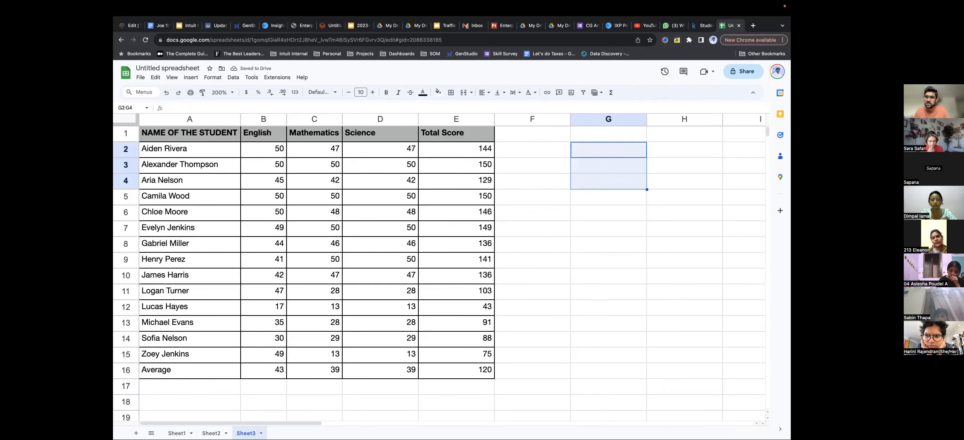
pyautogui.click(532, 150)
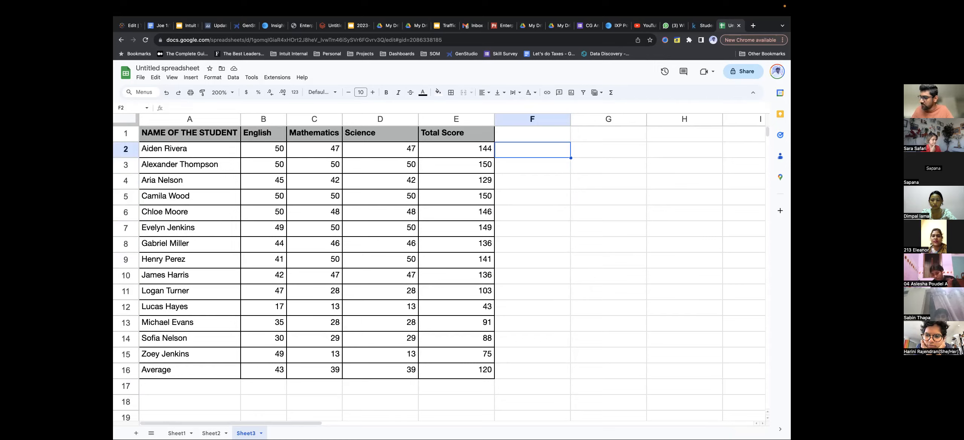
# Label F1 as Result and copy the header formatting of E1 onto it
pyautogui.click(525, 136)
pyautogui.write('Resul')
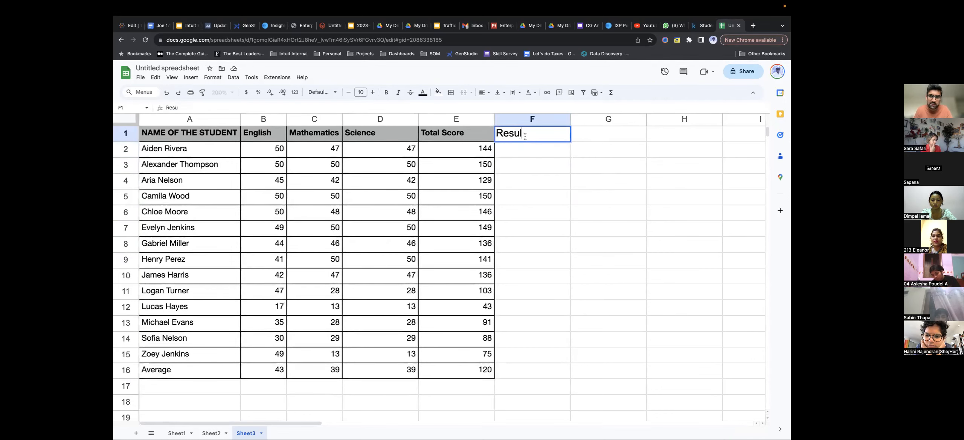
pyautogui.press('Return')
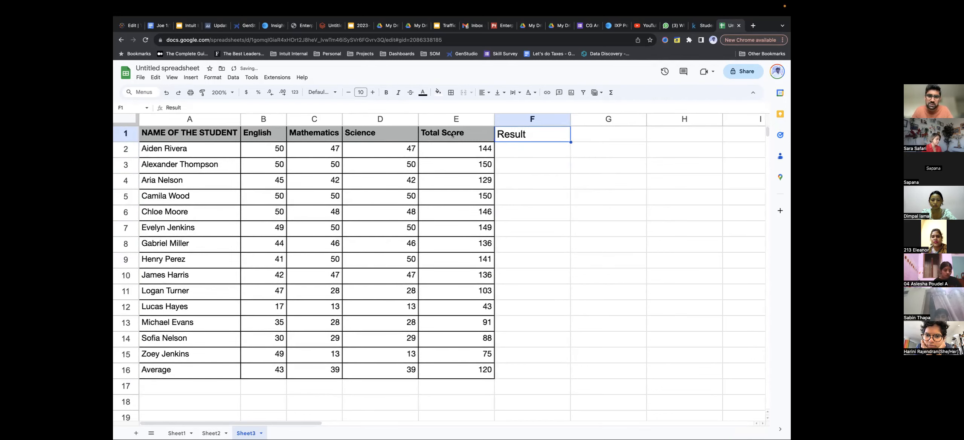
pyautogui.press('Left')
pyautogui.click(202, 92)
pyautogui.click(517, 135)
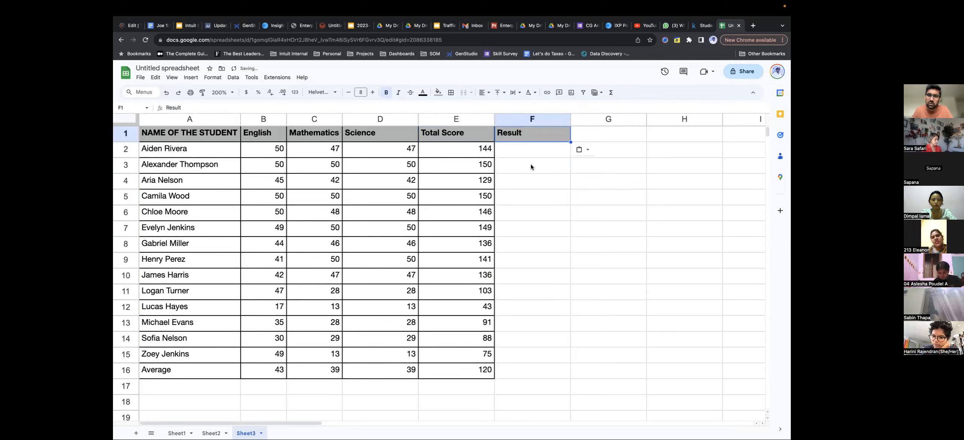
pyautogui.click(535, 151)
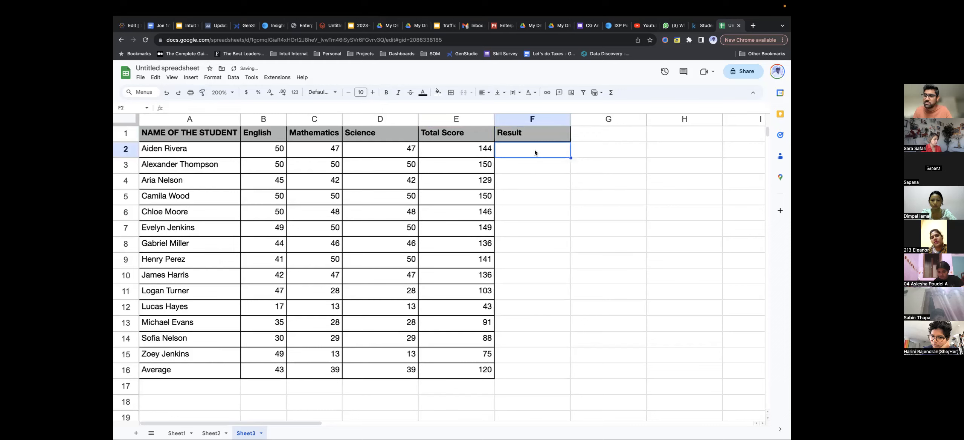
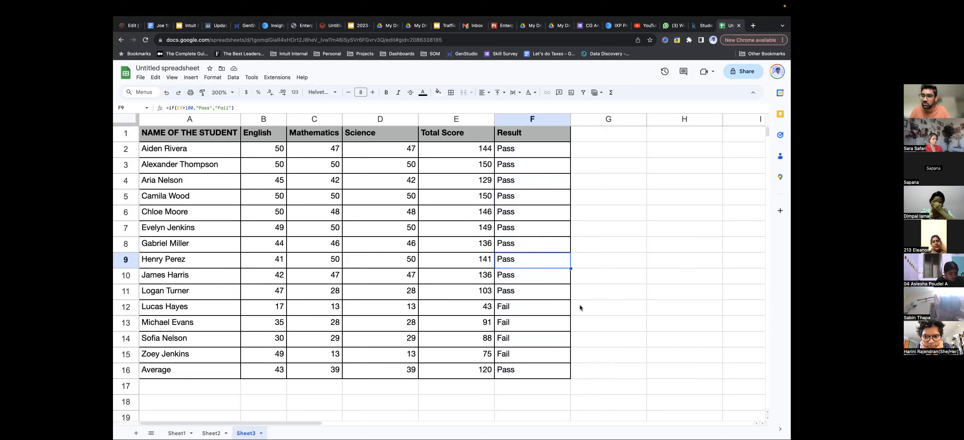
# Label G1 as Rank
pyautogui.click(616, 136)
pyautogui.write('Rank')
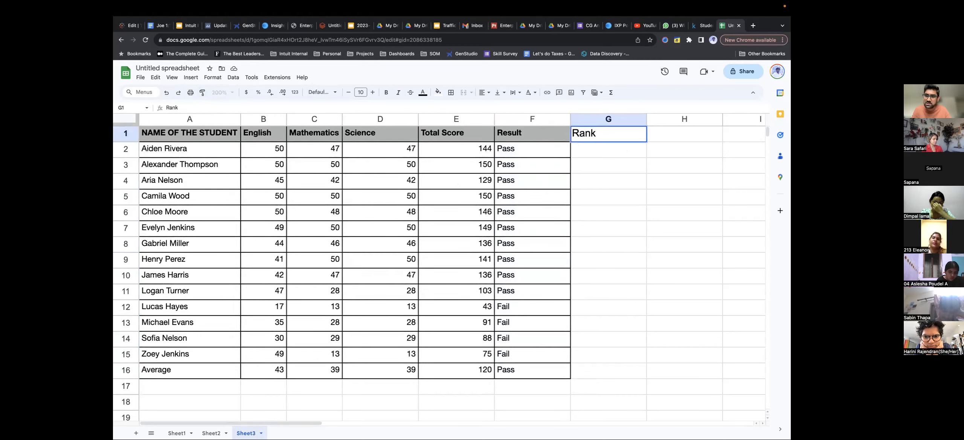
pyautogui.press('Return')
# Enter the formula =rank(E2,E2:E16,true) in G2 to rank the first student's total score in ascending order
pyautogui.write('=rank')
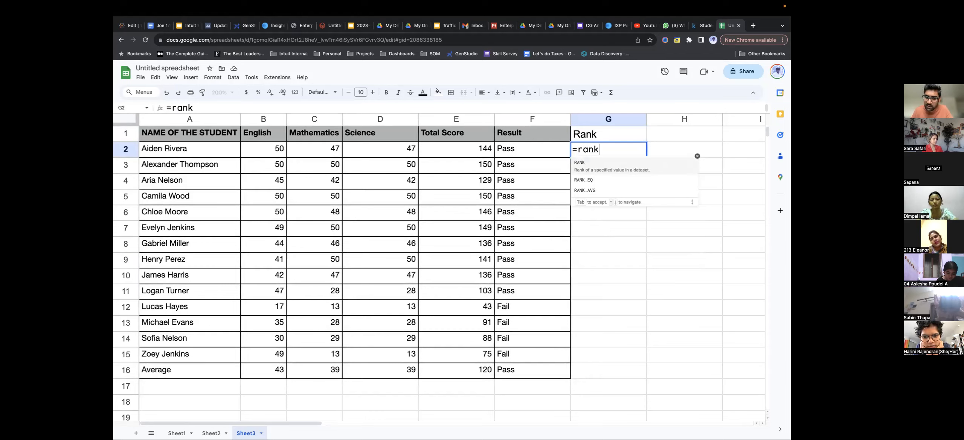
pyautogui.write('(')
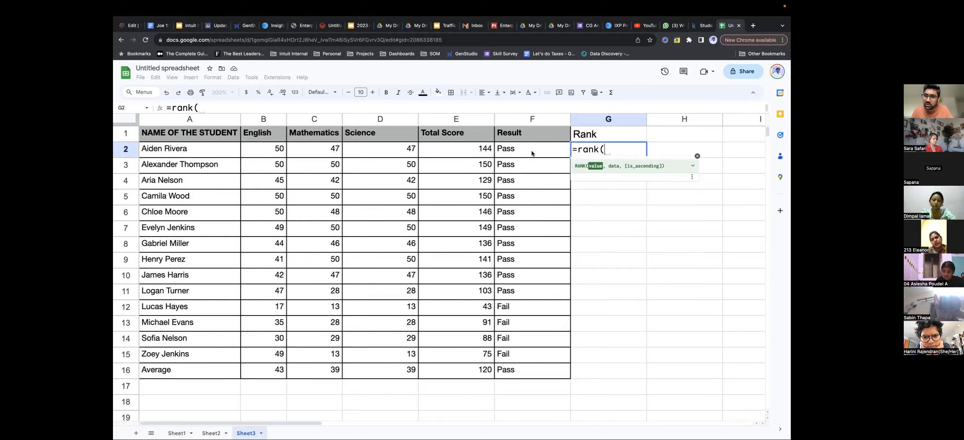
pyautogui.click(464, 152)
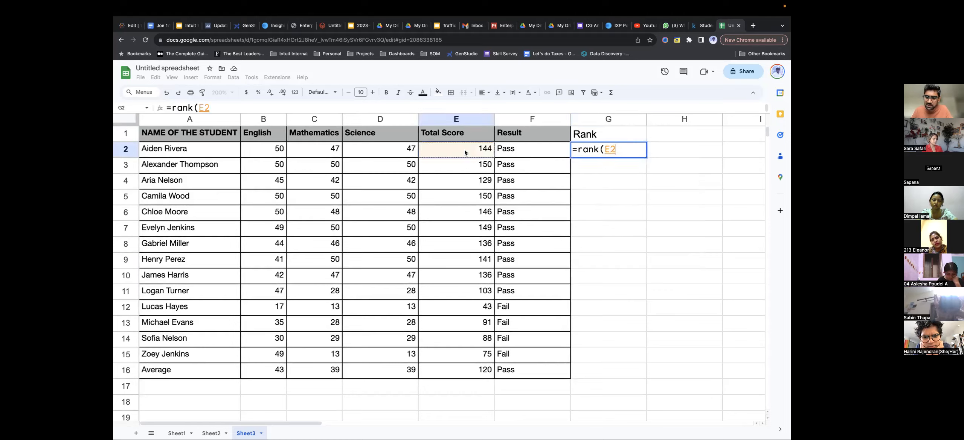
pyautogui.write(',')
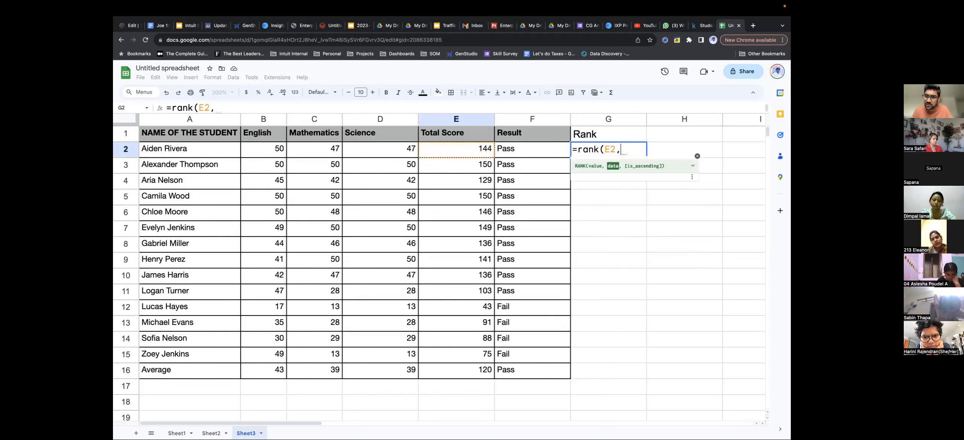
pyautogui.moveTo(485, 151); pyautogui.dragTo(457, 369)
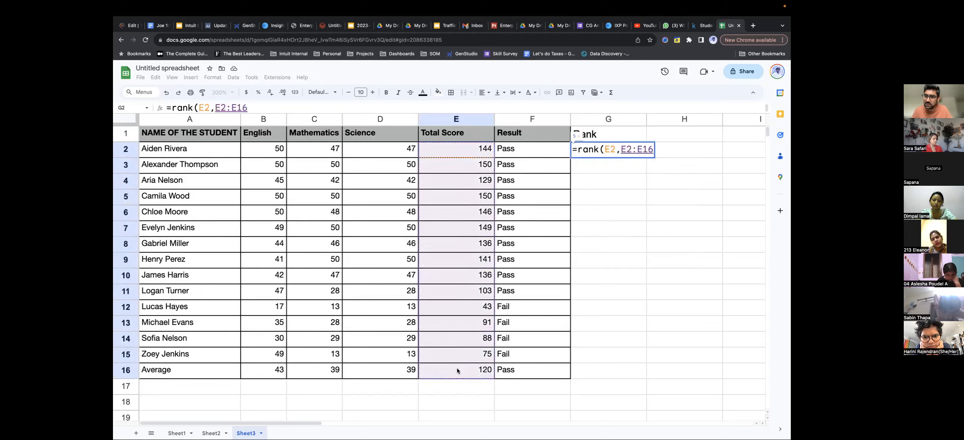
pyautogui.write(',')
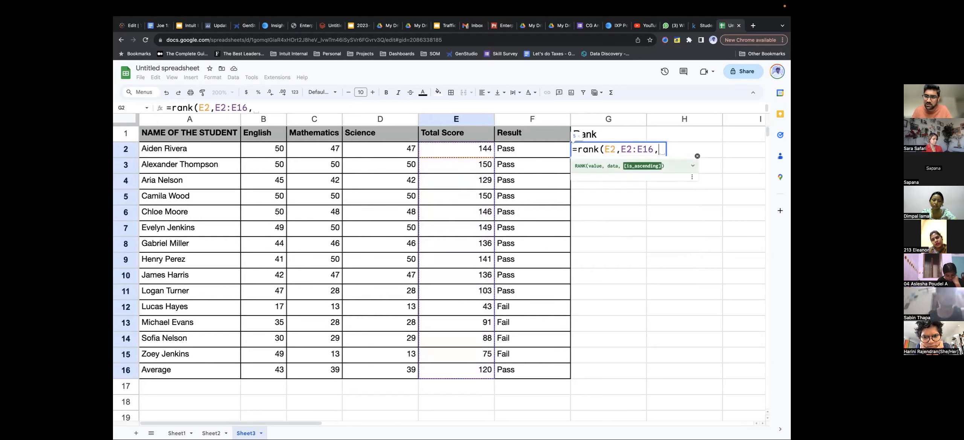
pyautogui.write('1)')
pyautogui.press('Return')
# Fill the rank formula from G2 down to G16
pyautogui.press('Up')
pyautogui.press('Left')
pyautogui.press('super+Down')
pyautogui.press('Right')
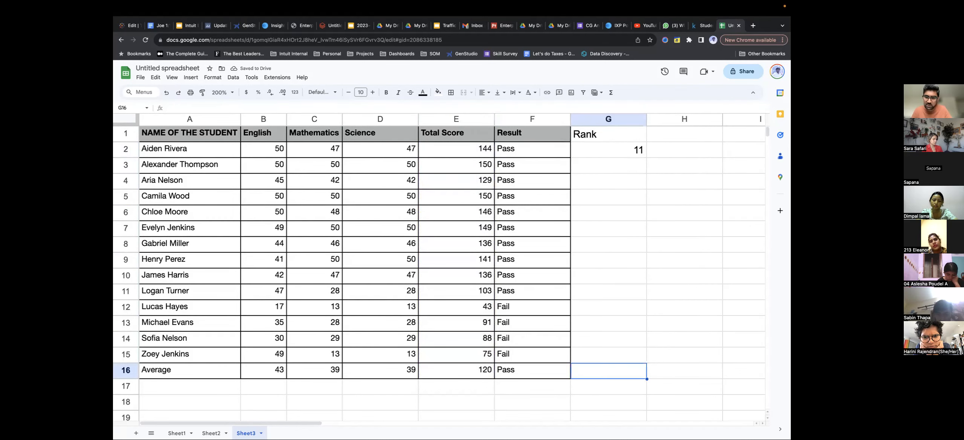
pyautogui.press('super+shift+Up')
pyautogui.press('super+d')
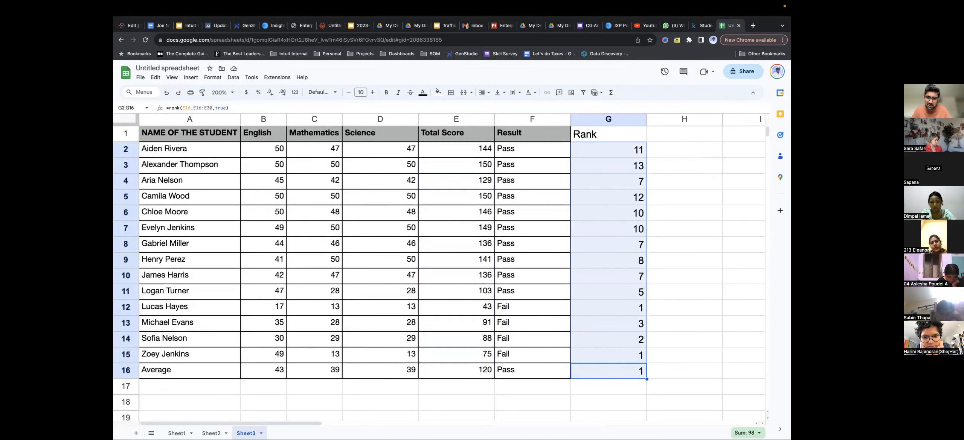
# Set the rank formula's is_ascending argument to false in G2 and fill it down to G16
pyautogui.write('false')
pyautogui.press('Return')
pyautogui.press('super+d')
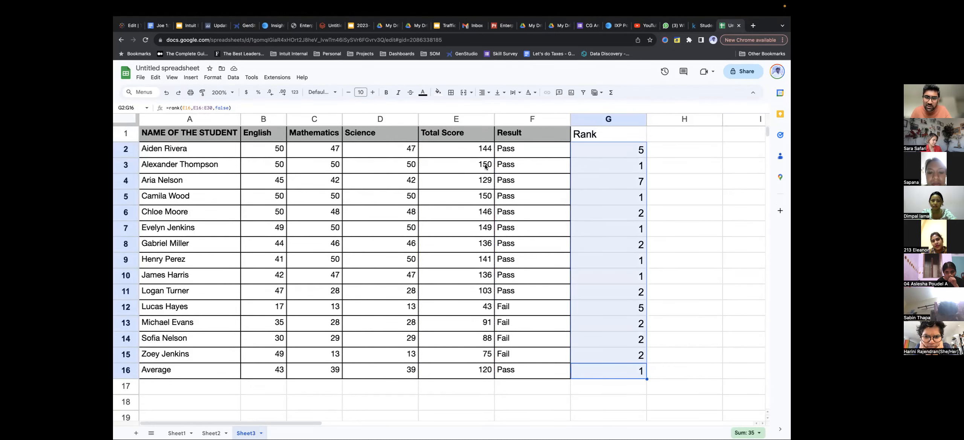
# Check the cell references in the copied rank formulas from G3 to G7
pyautogui.click(500, 165)
pyautogui.press('Right')
pyautogui.press('Down')
pyautogui.press('Down')
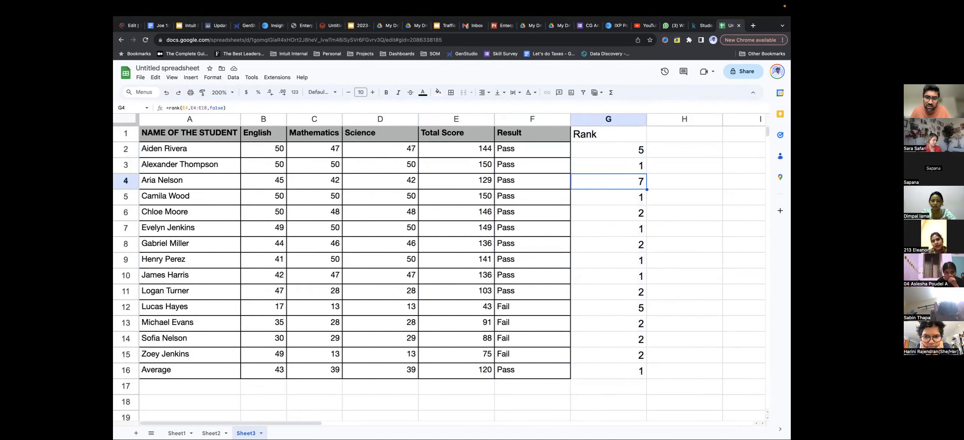
pyautogui.press('Down')
pyautogui.press('Down')
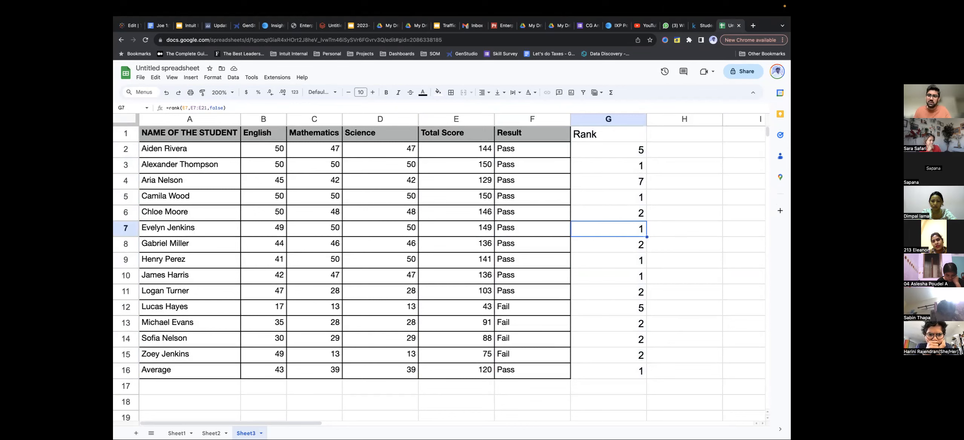
# Clear all the rank formulas from G2 to G16
pyautogui.press('Up')
pyautogui.press('Up')
pyautogui.press('Up')
pyautogui.press('Up')
pyautogui.press('Up')
pyautogui.hotkey('shift', 'Down')
pyautogui.hotkey('shift', 'Down')
pyautogui.hotkey('shift', 'Down')
pyautogui.hotkey('shift', 'Down')
pyautogui.hotkey('shift', 'Down')
pyautogui.hotkey('shift', 'Down')
pyautogui.hotkey('shift', 'Down')
pyautogui.hotkey('shift', 'Down')
pyautogui.hotkey('shift', 'Down')
pyautogui.hotkey('shift', 'Down')
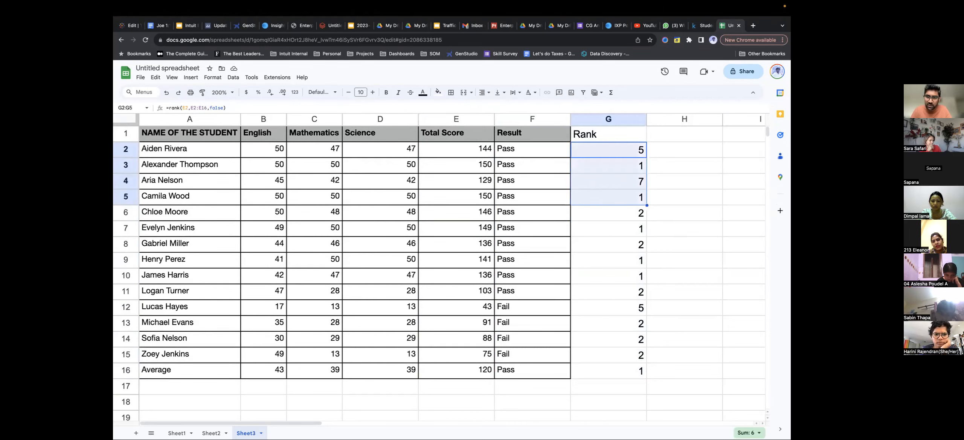
pyautogui.hotkey('shift', 'Down')
pyautogui.hotkey('shift', 'Down')
pyautogui.hotkey('shift', 'Down')
pyautogui.hotkey('shift', 'Down')
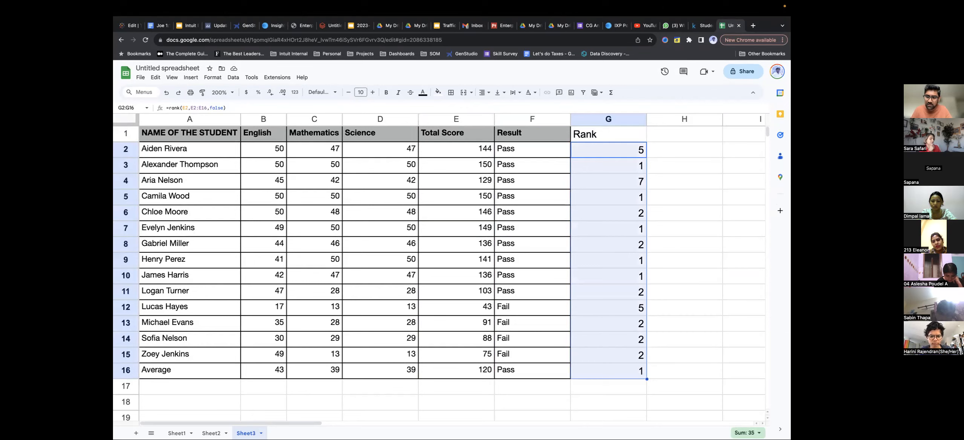
pyautogui.press('Delete')
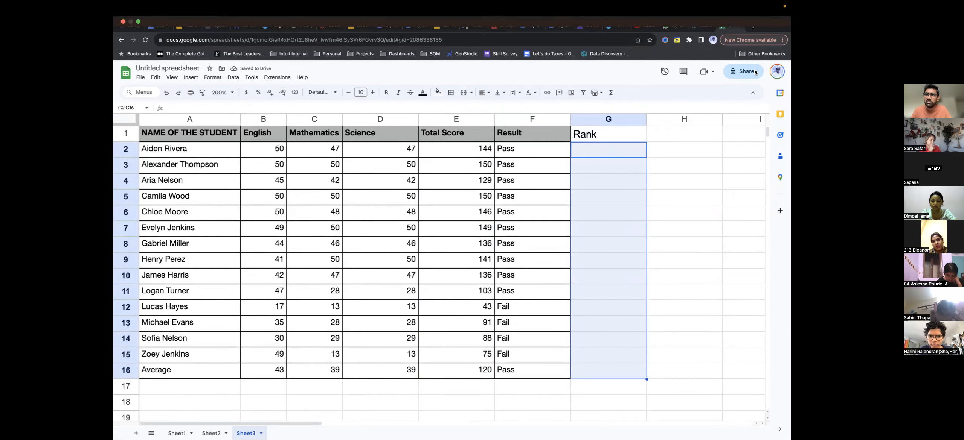
pyautogui.hscroll(2, 651, 148)
pyautogui.hscroll(-2, 651, 148)
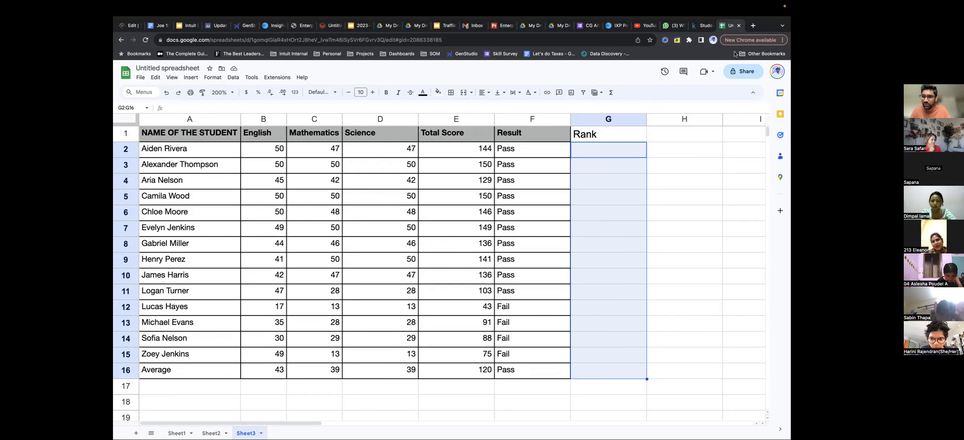
# Open google.com in a new browser tab and search for "rank function in excel"
pyautogui.click(754, 27)
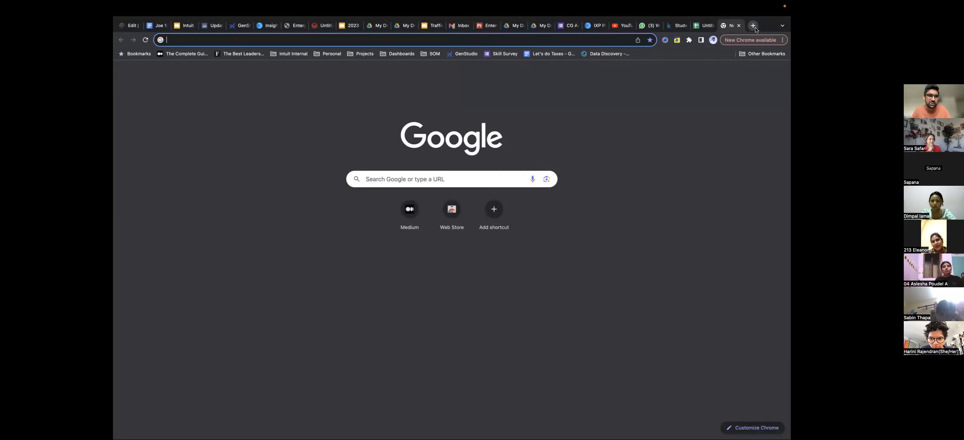
pyautogui.write('google.com')
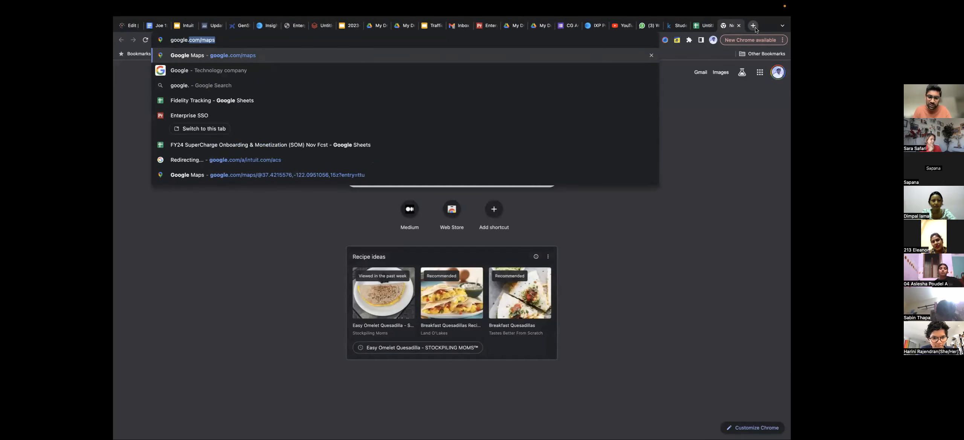
pyautogui.press('BackSpace')
pyautogui.press('Return')
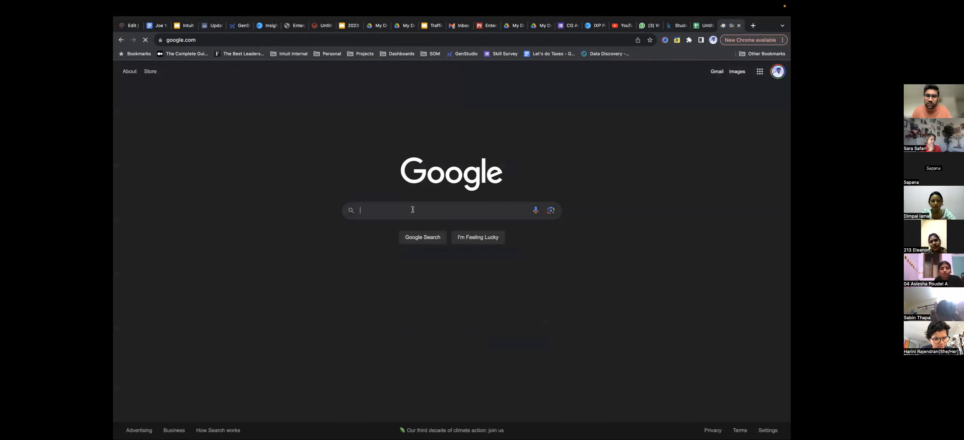
pyautogui.click(405, 213)
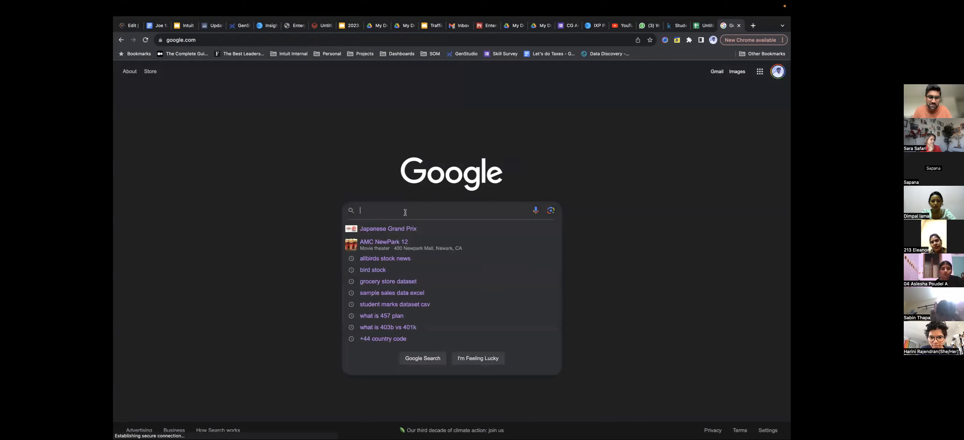
pyautogui.write('rank')
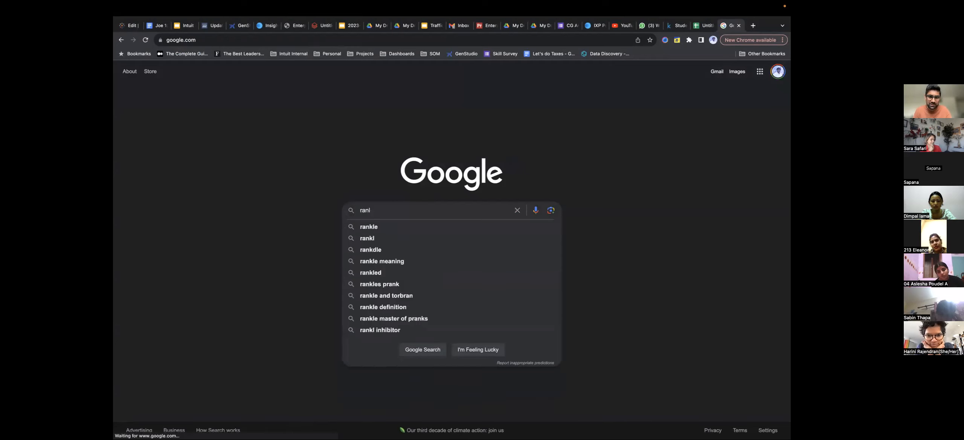
pyautogui.write(' function ')
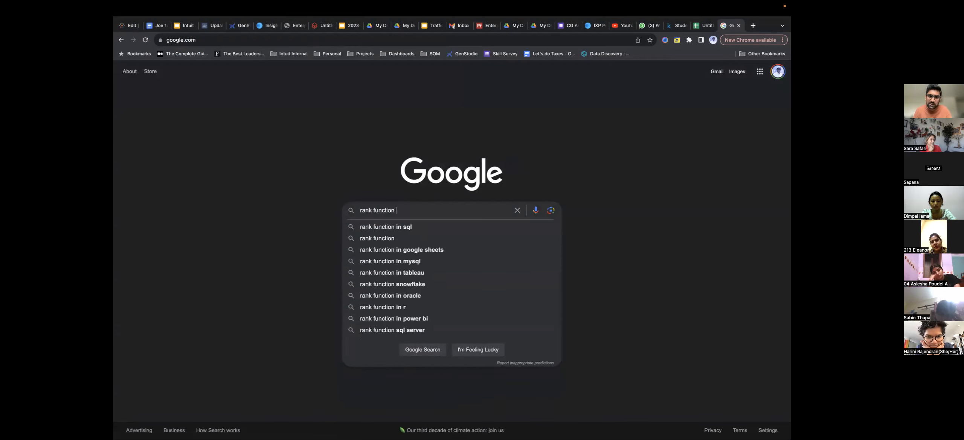
pyautogui.write('in exc')
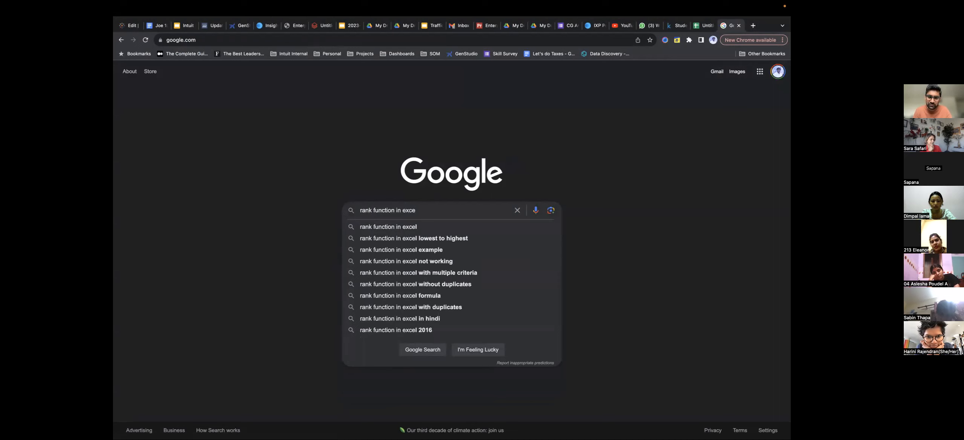
pyautogui.write('e')
pyautogui.press('Down')
pyautogui.press('Return')
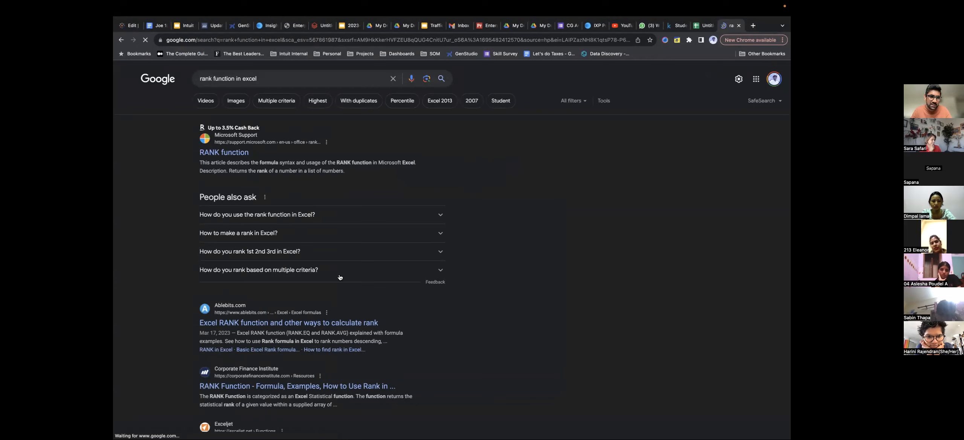
# Open the Ablebits article on Excel RANK functions, dismiss its cookie notice and read the RANK function syntax section
pyautogui.scroll(-3, 339, 278)
pyautogui.click(300, 276)
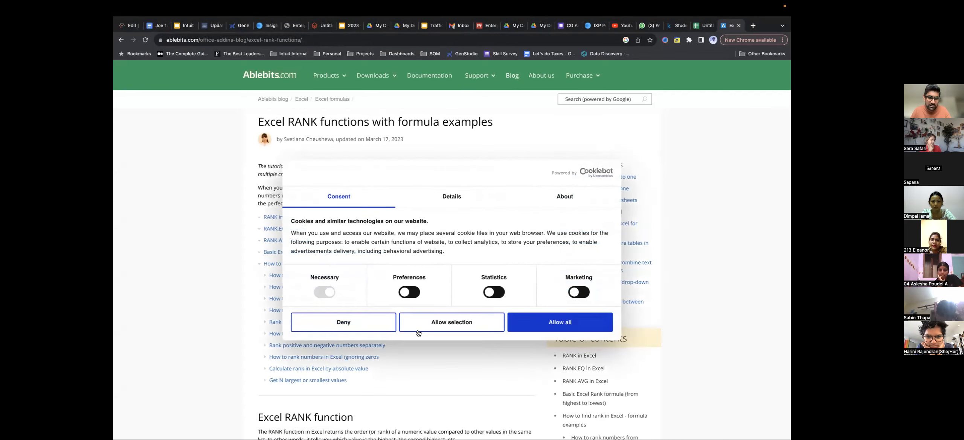
pyautogui.click(418, 332)
pyautogui.scroll(-1, 402, 298)
pyautogui.scroll(-7, 404, 297)
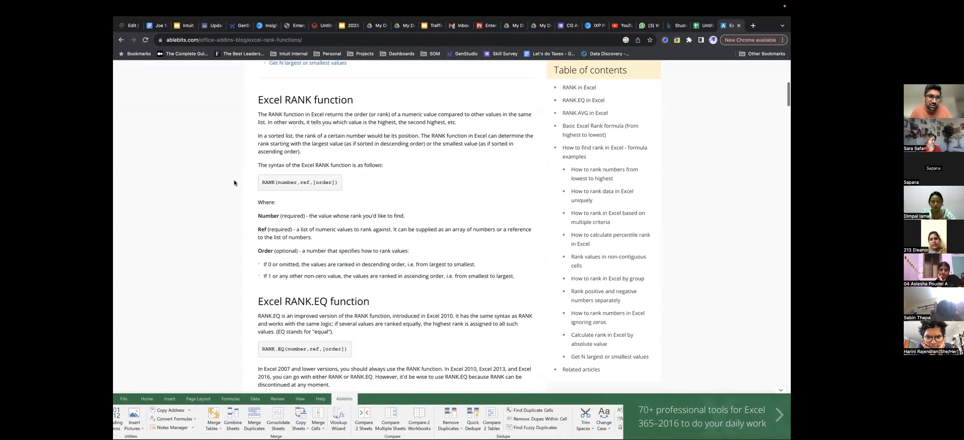
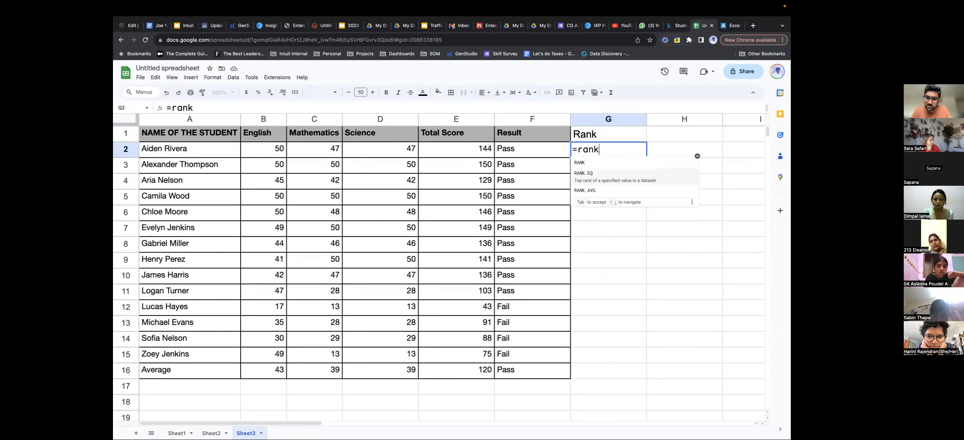
# Enter the formula =RANK.EQ(E2,E2:E16) in G2 to rank the first student's total score
pyautogui.press('BackSpace')
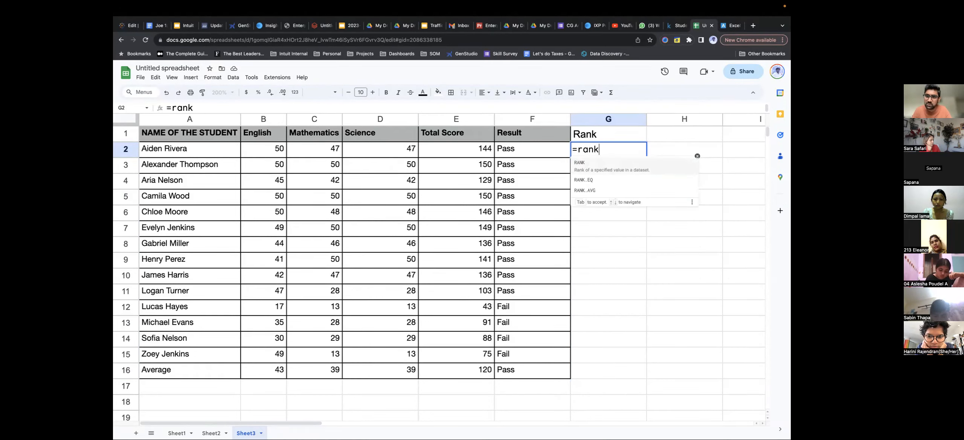
pyautogui.press('Down')
pyautogui.press('Tab')
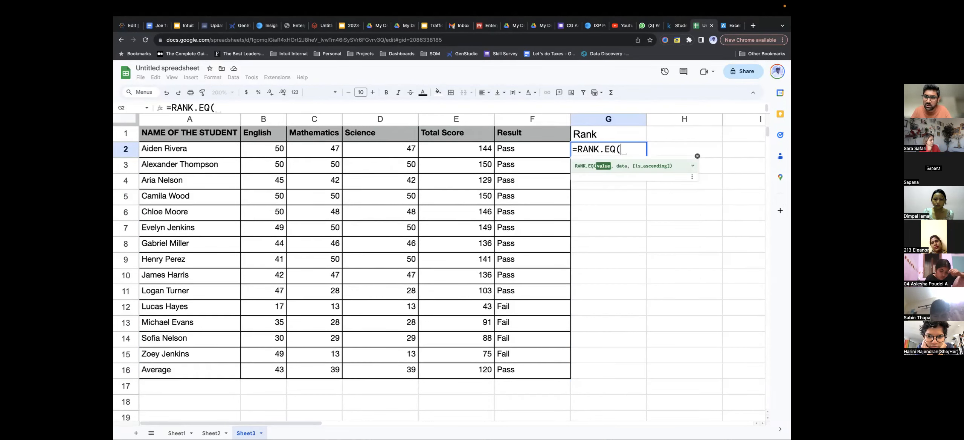
pyautogui.click(481, 153)
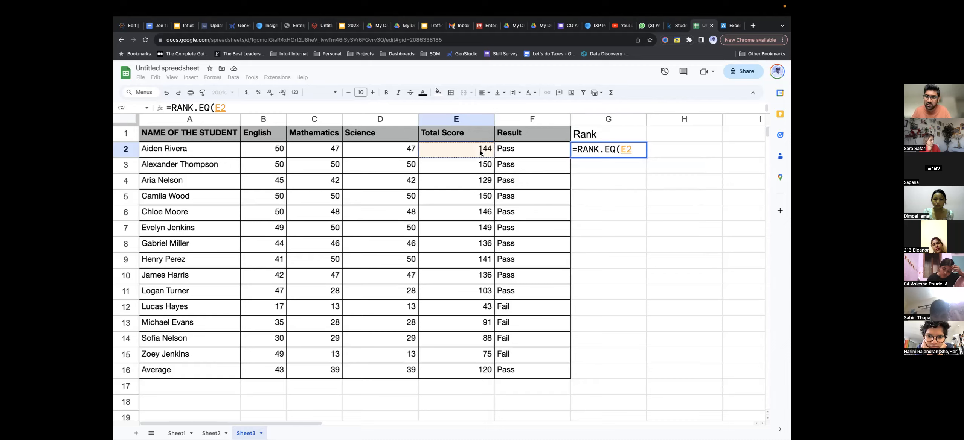
pyautogui.write(',')
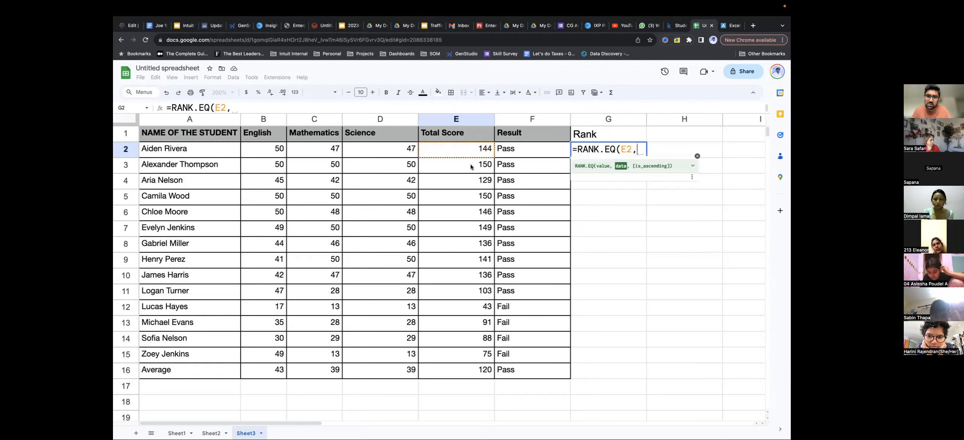
pyautogui.moveTo(476, 149); pyautogui.dragTo(464, 366)
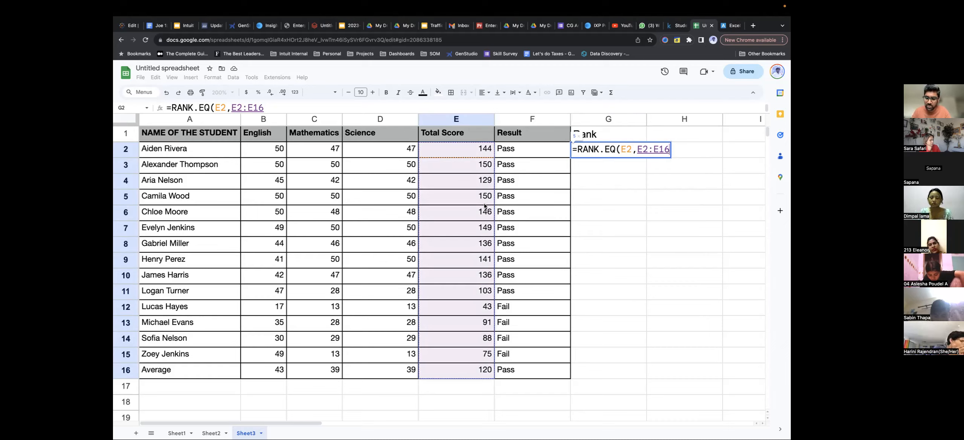
pyautogui.write(')')
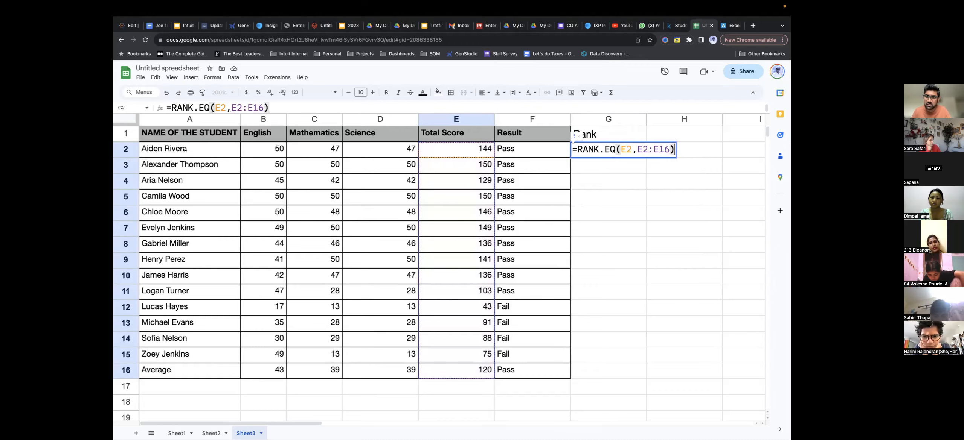
pyautogui.press('Return')
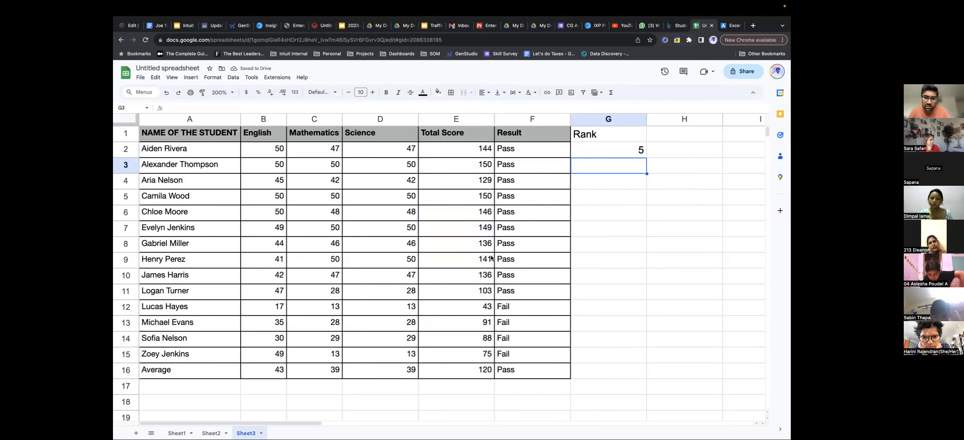
# Compare the total scores in E3, E5, E7 and E6 with E2 to verify the first student's rank
pyautogui.click(488, 169)
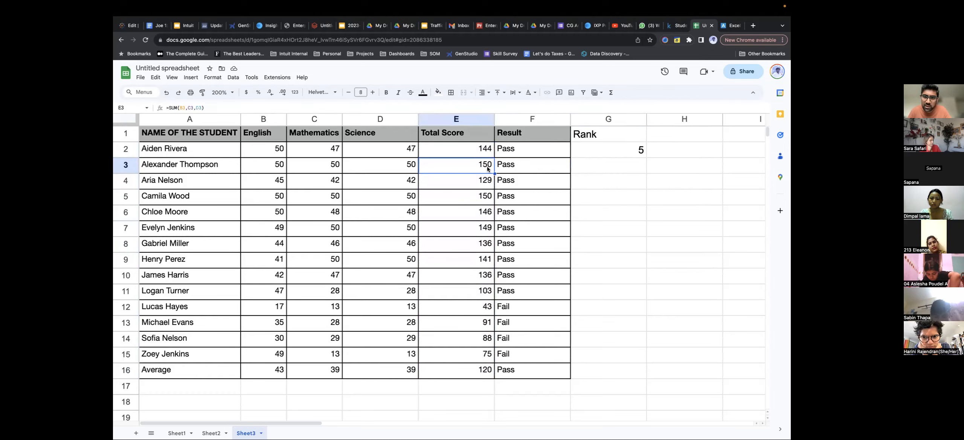
pyautogui.click(456, 197)
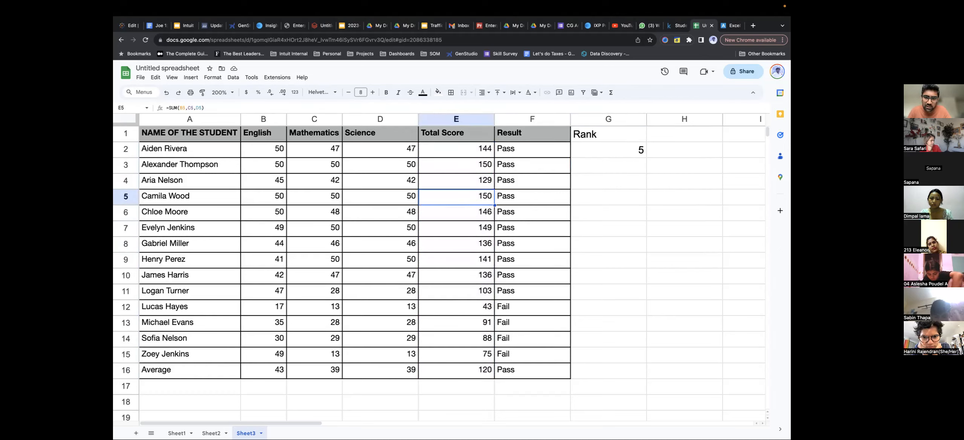
pyautogui.click(456, 229)
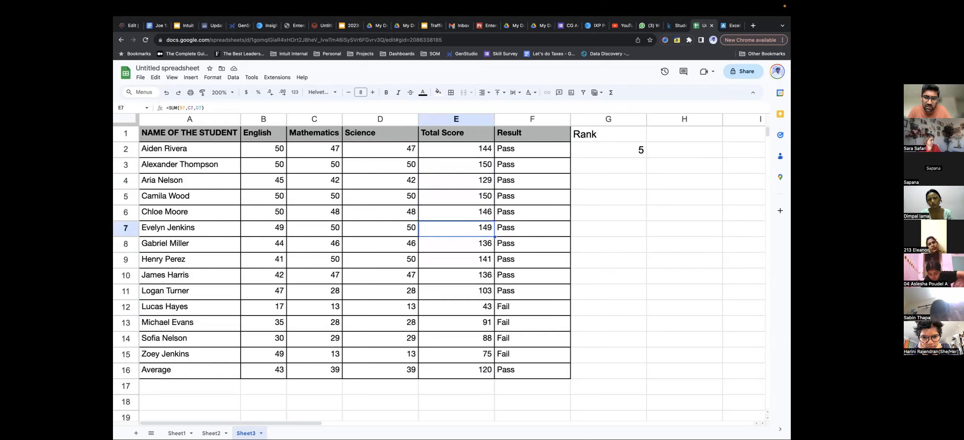
pyautogui.click(457, 213)
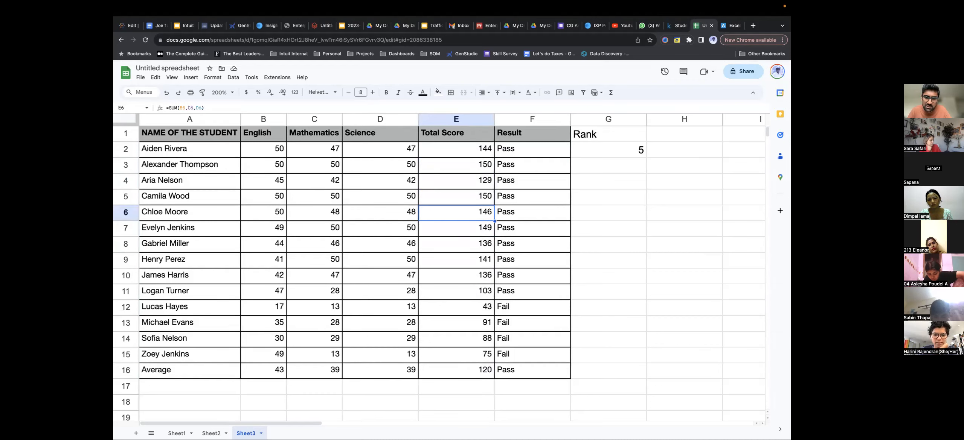
pyautogui.press('Up')
pyautogui.press('Up')
pyautogui.press('Up')
pyautogui.press('Up')
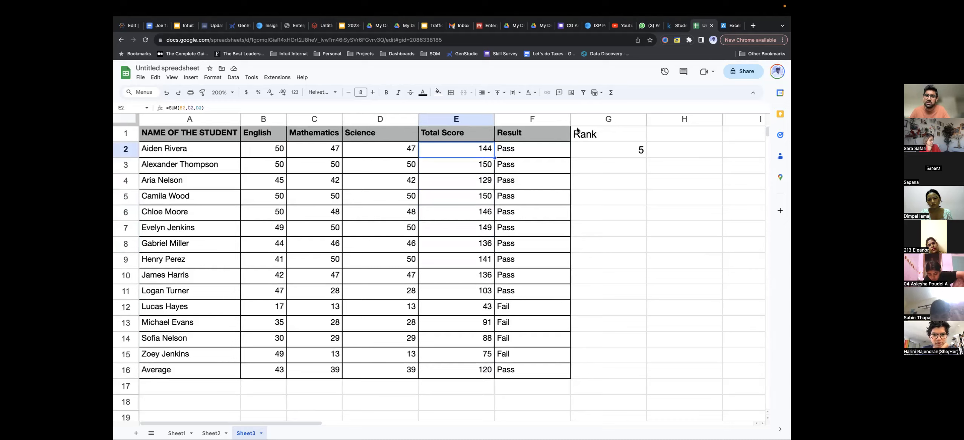
# Make the data range in G2's rank formula absolute as $E$2:$E$16
pyautogui.click(603, 151)
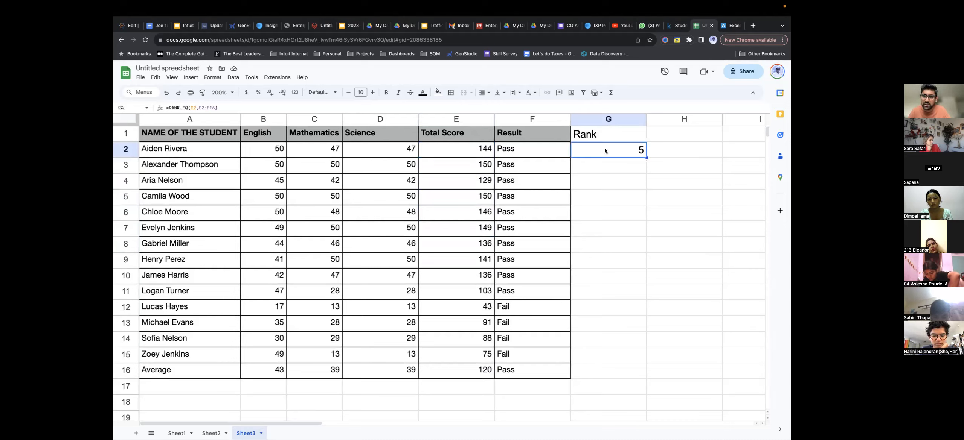
pyautogui.click(200, 108)
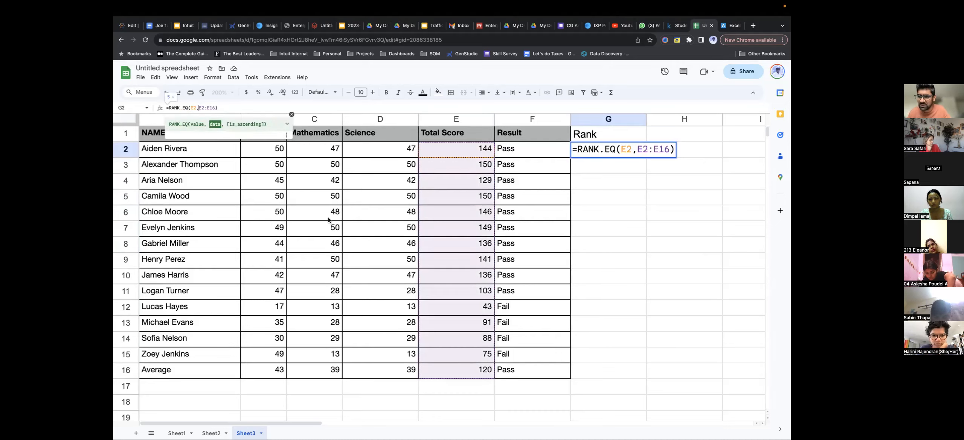
pyautogui.press('F4')
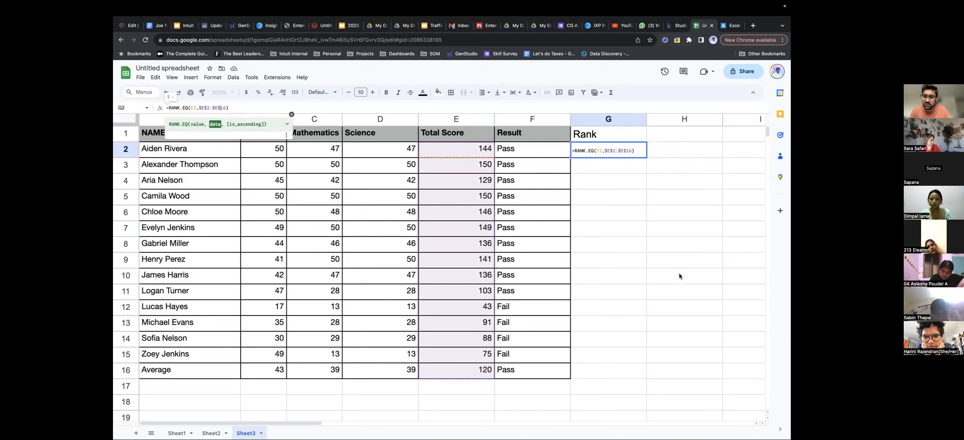
pyautogui.press('Return')
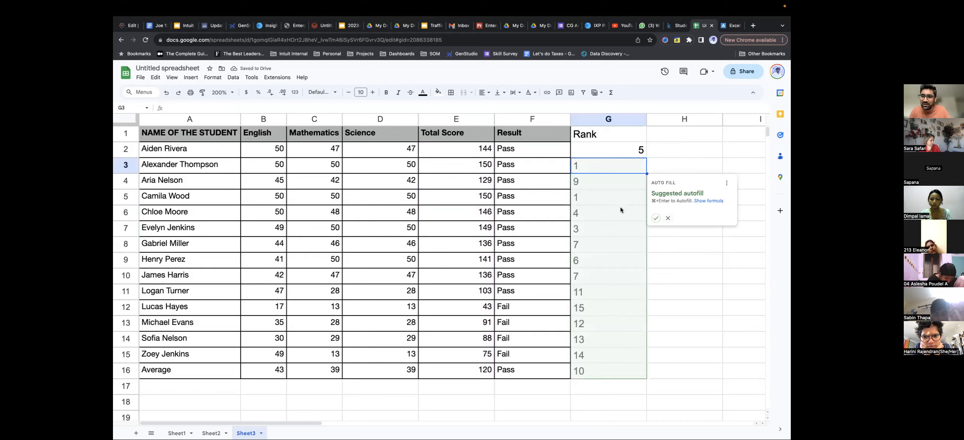
# Accept the suggested autofill of the rank formula for G3:G16, then clear those cells again, keeping only G2
pyautogui.click(656, 219)
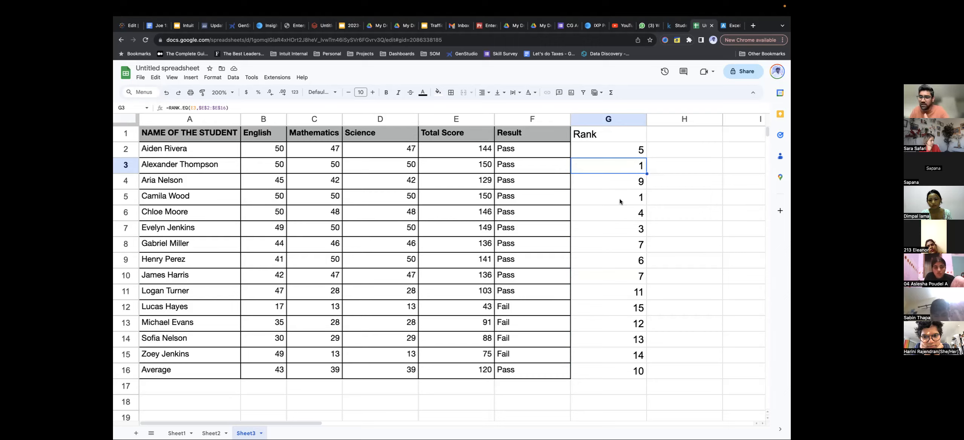
pyautogui.click(640, 155)
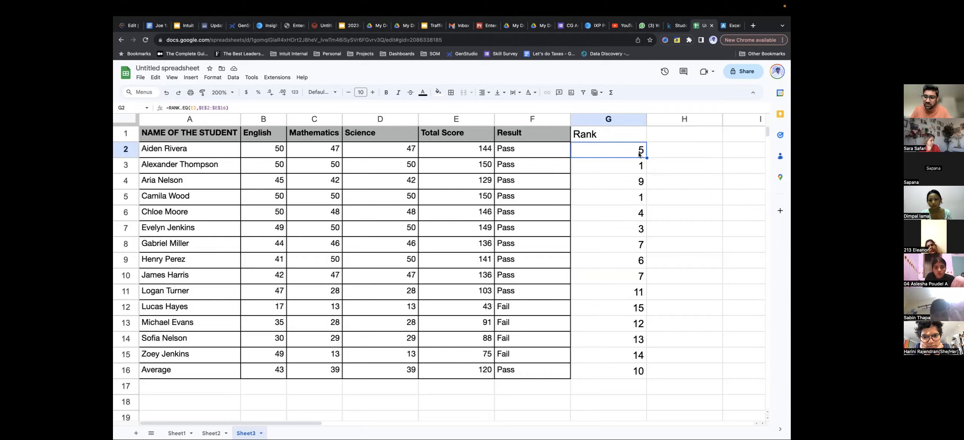
pyautogui.press('Down')
pyautogui.press('Down')
pyautogui.press('Up')
pyautogui.hotkey('ctrl', 'shift', 'Down')
pyautogui.press('Delete')
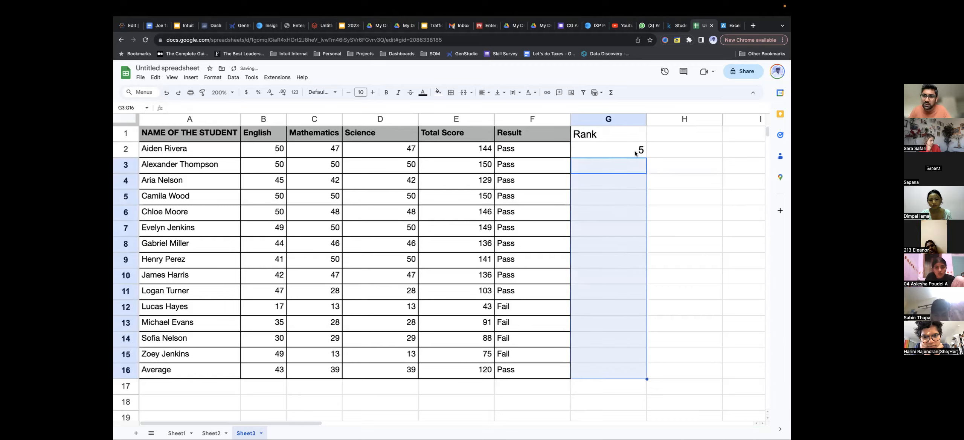
pyautogui.click(637, 152)
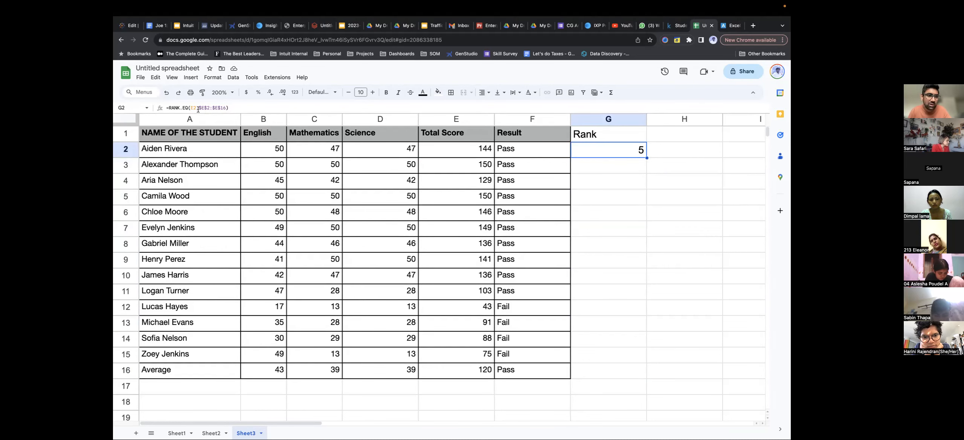
# Remove the dollar signs from G2's rank formula, making the data range relative as E2:E16
pyautogui.click(199, 108)
pyautogui.press('BackSpace')
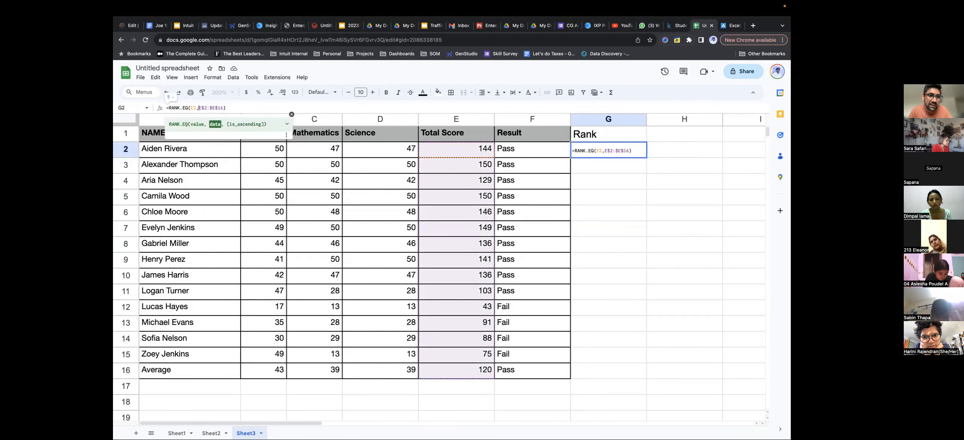
pyautogui.press('Right')
pyautogui.press('Right')
pyautogui.press('BackSpace')
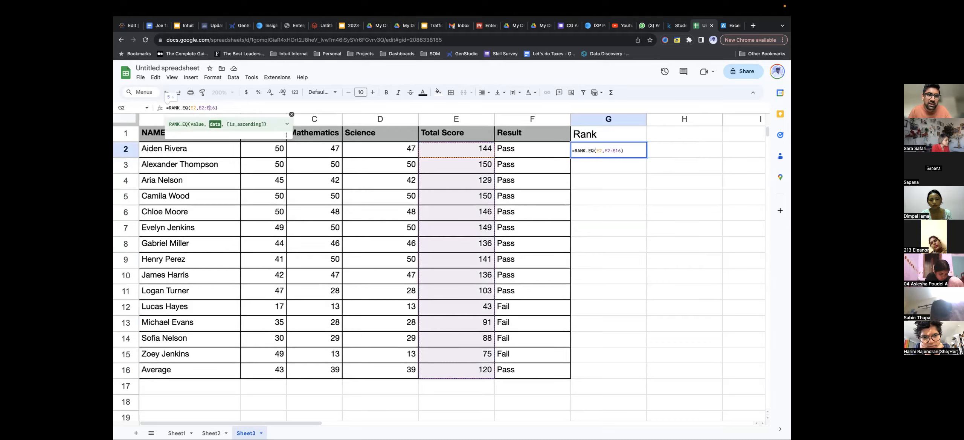
pyautogui.press('Return')
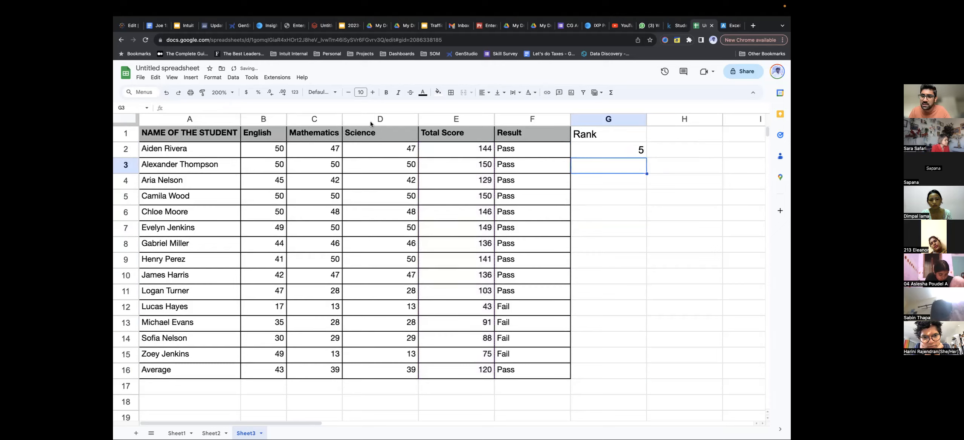
# Fill the relative rank formula from G2 down to G3 and G4, and inspect how the data range shifts
pyautogui.click(623, 149)
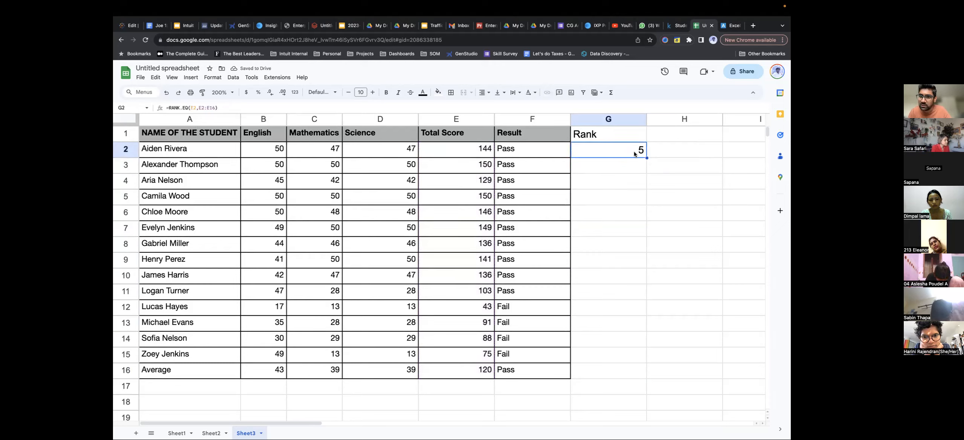
pyautogui.moveTo(647, 158); pyautogui.dragTo(647, 172)
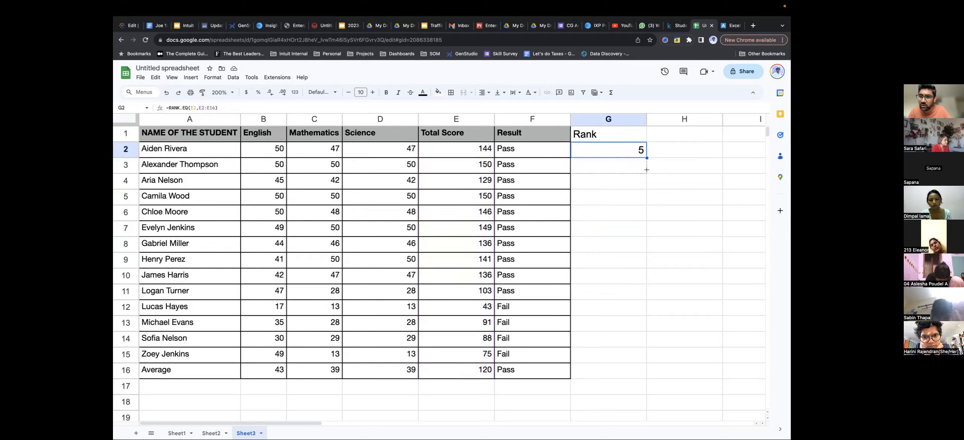
pyautogui.click(622, 170)
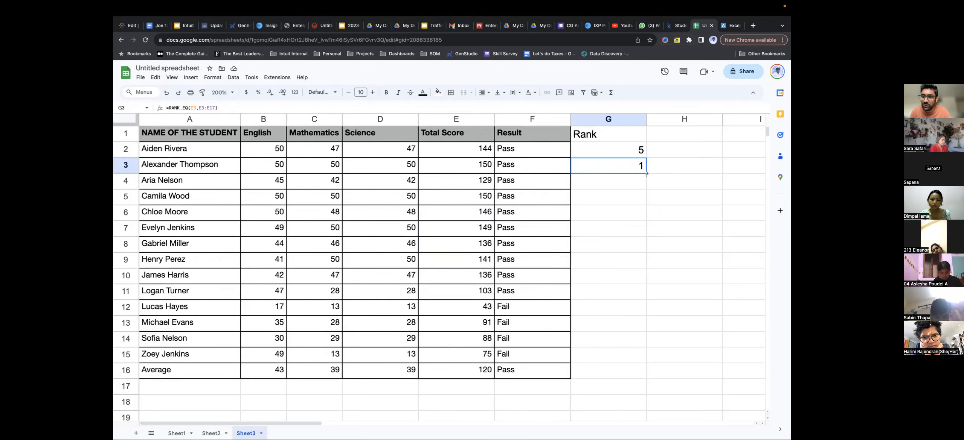
pyautogui.moveTo(647, 174); pyautogui.dragTo(636, 187)
pyautogui.click(634, 185)
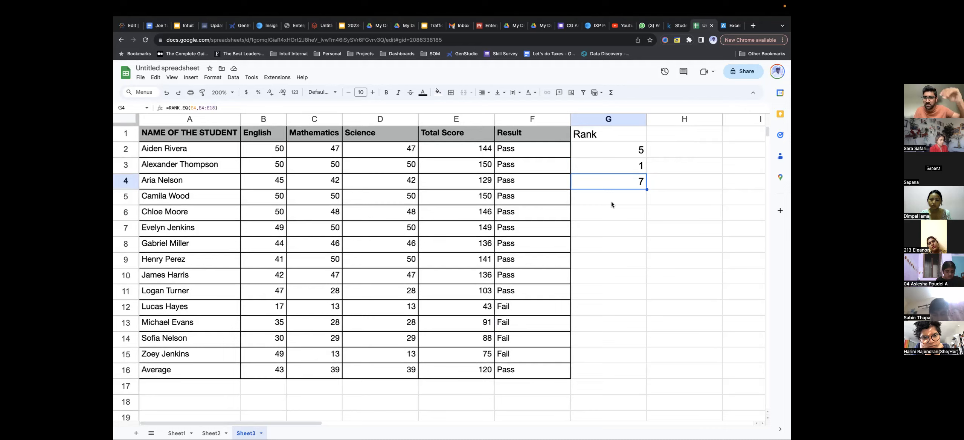
# Clear the filled rank formulas in G3:G4 and return to G2
pyautogui.click(638, 169)
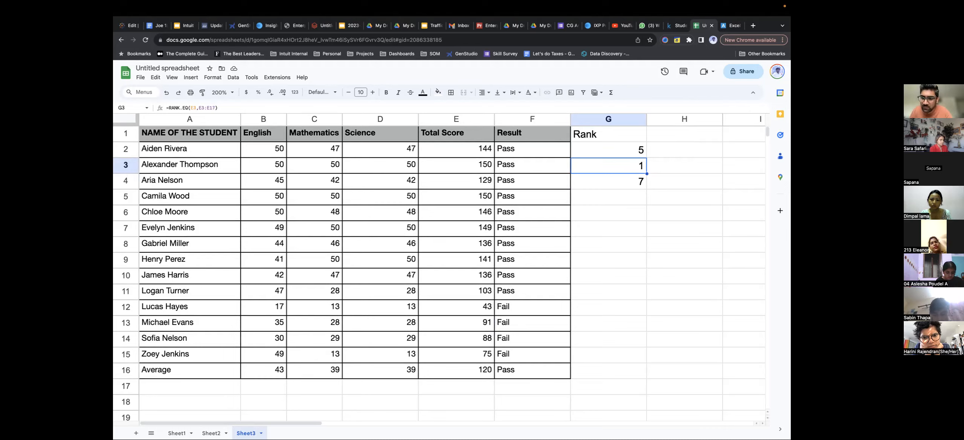
pyautogui.hotkey('shift', 'Down')
pyautogui.press('Delete')
pyautogui.press('Up')
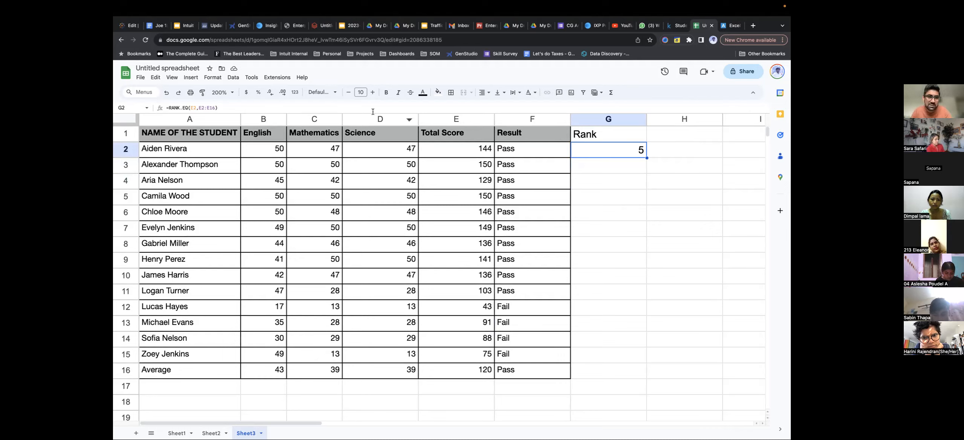
# Make the data range in G2's RANK.EQ formula absolute again as $E$2:$E$16
pyautogui.click(200, 108)
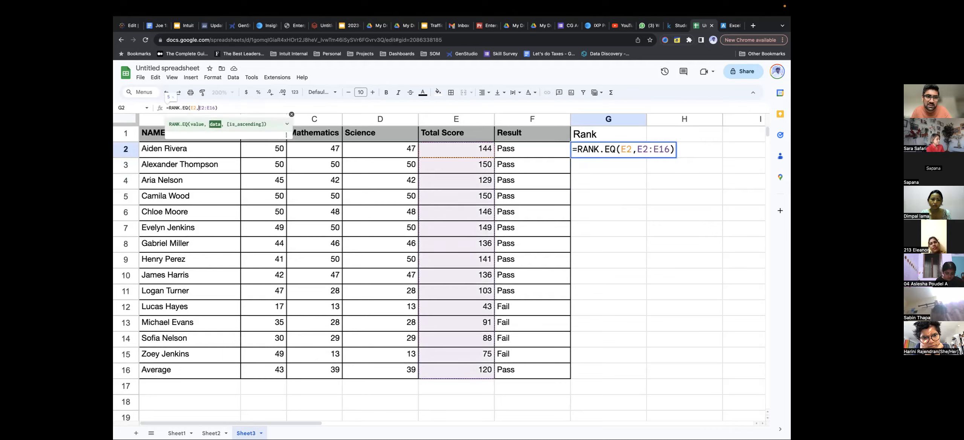
pyautogui.write('$')
pyautogui.press('Right')
pyautogui.write('$')
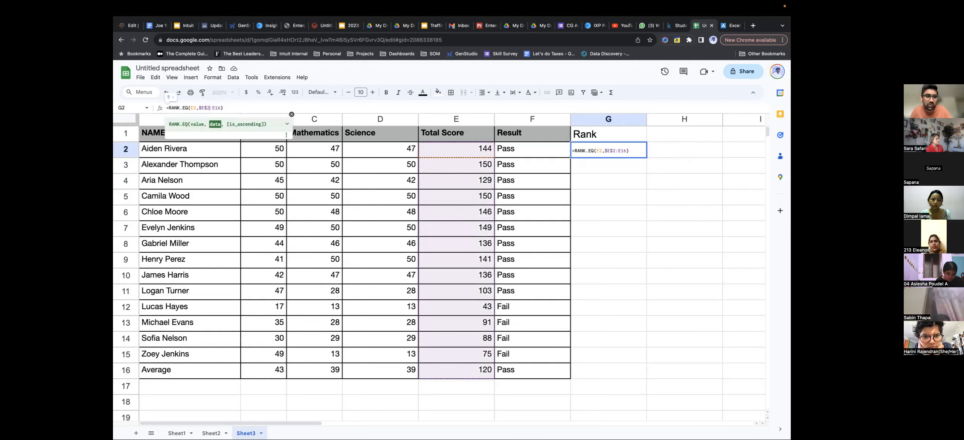
pyautogui.press('Right')
pyautogui.write('$')
pyautogui.press('Right')
pyautogui.write('$')
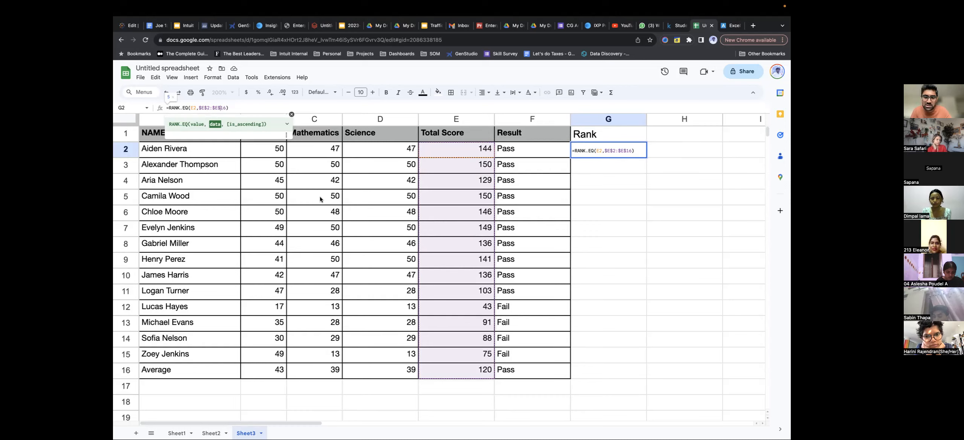
pyautogui.press('Return')
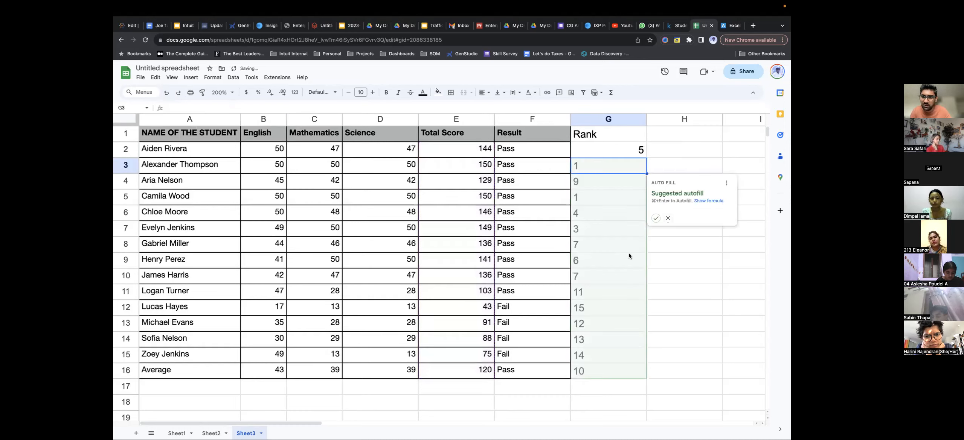
# Accept the suggested autofill of the rank formula for G3:G16 and check the formulas in the filled cells
pyautogui.click(656, 218)
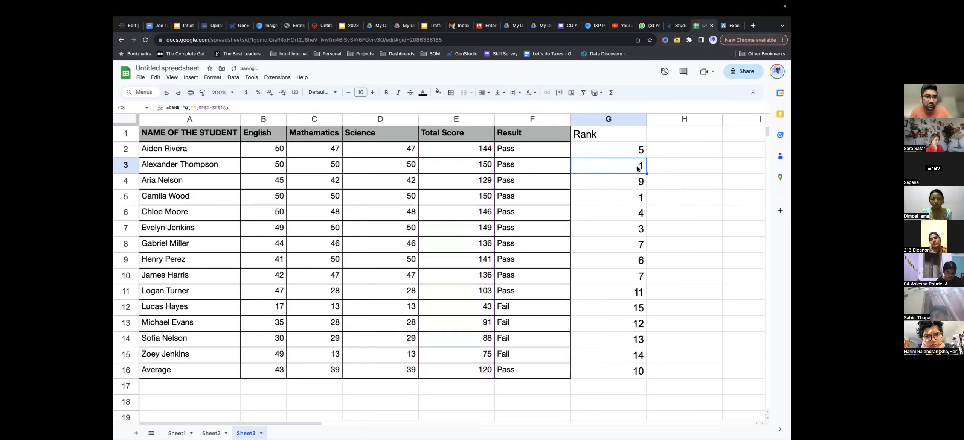
pyautogui.press('Down')
pyautogui.press('Down')
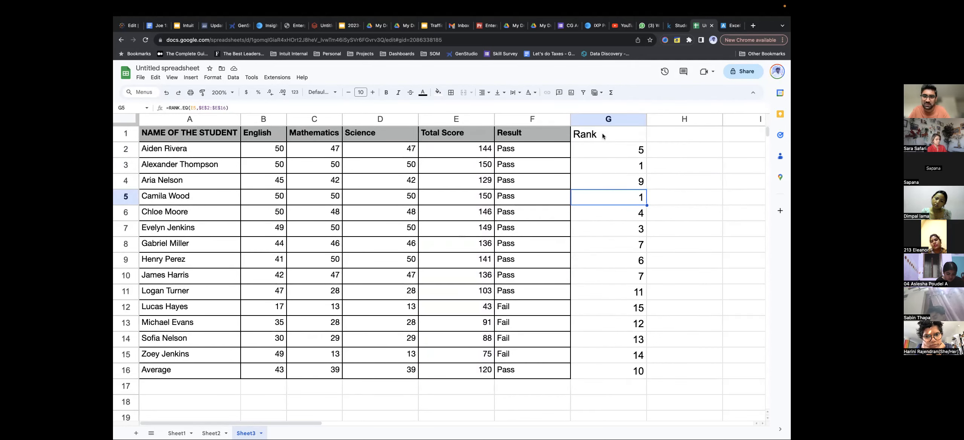
# Copy the formatting of the Result header in F1 to the Rank header in G1
pyautogui.click(536, 140)
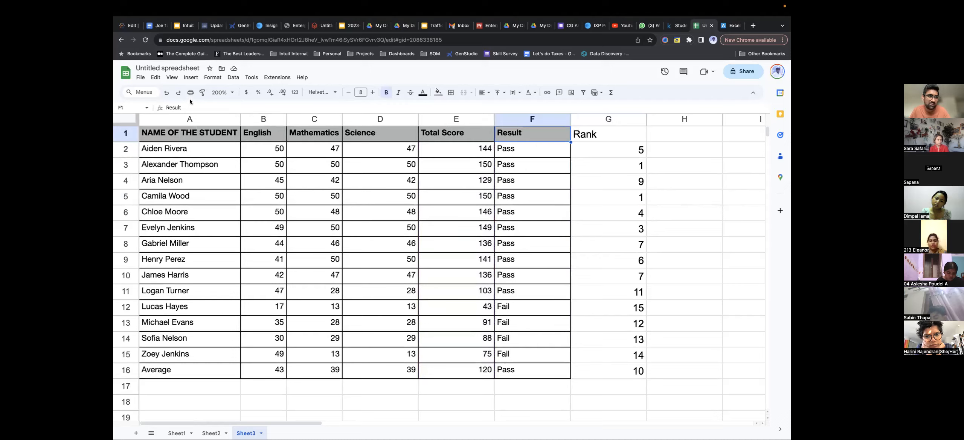
pyautogui.click(202, 93)
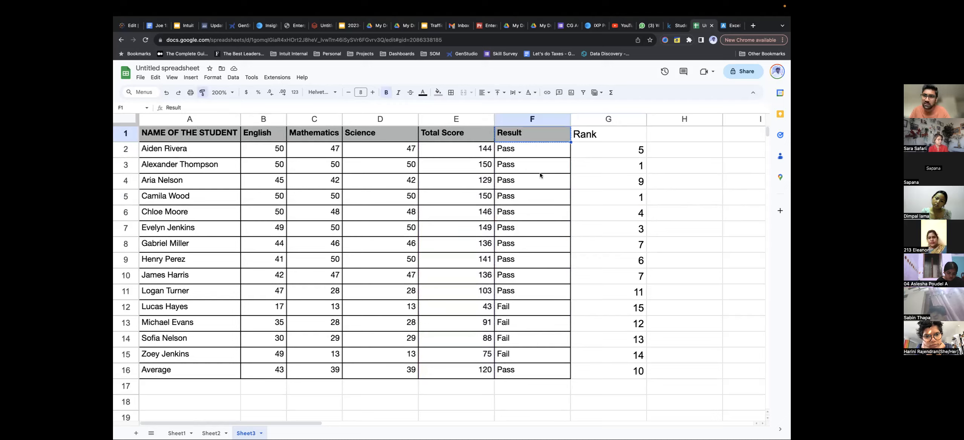
pyautogui.click(587, 138)
# Apply all borders to the rank cells G2:G16
pyautogui.moveTo(621, 152); pyautogui.dragTo(590, 373)
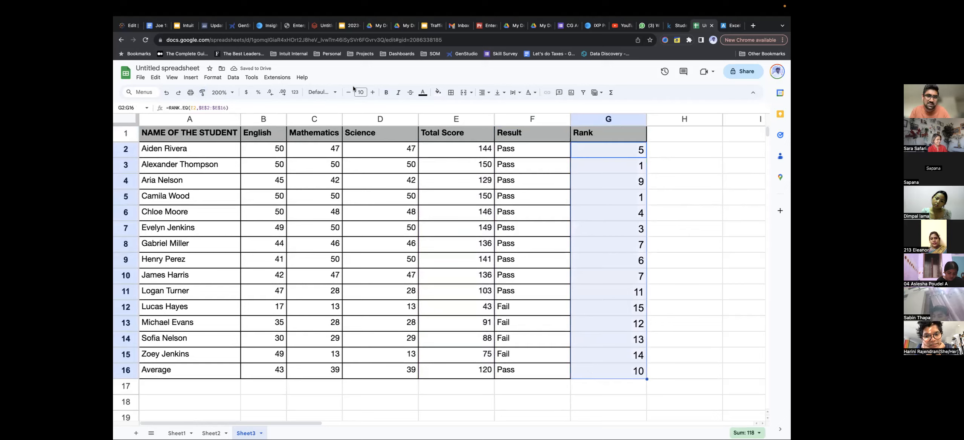
pyautogui.click(451, 92)
pyautogui.click(455, 111)
# Copy the cell formatting of F2 to the rank values in G2:G12
pyautogui.click(527, 147)
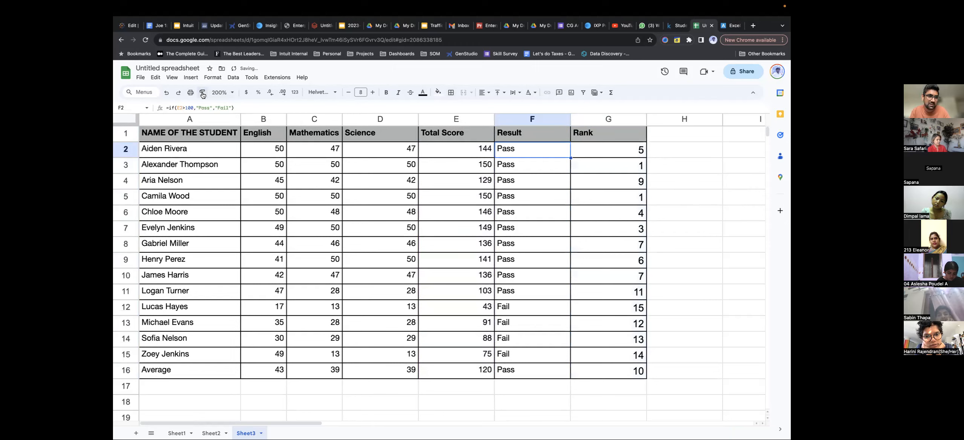
pyautogui.moveTo(603, 151); pyautogui.dragTo(590, 264)
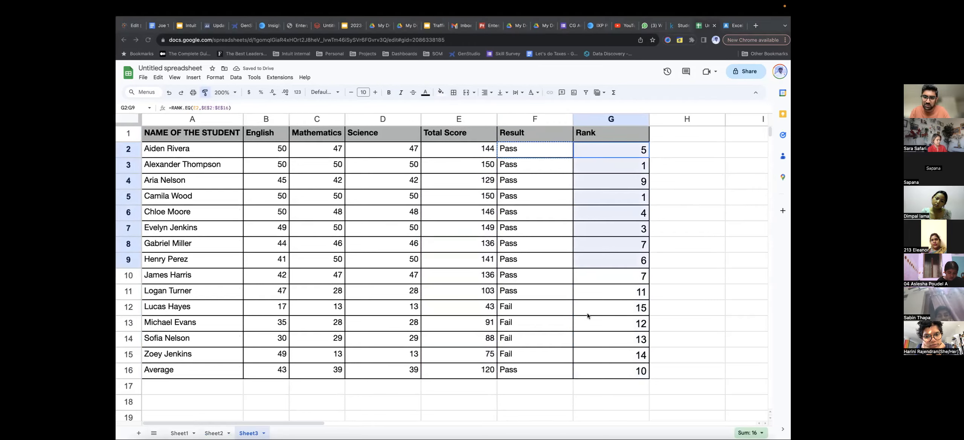
pyautogui.hotkey('ctrl', 'Left')
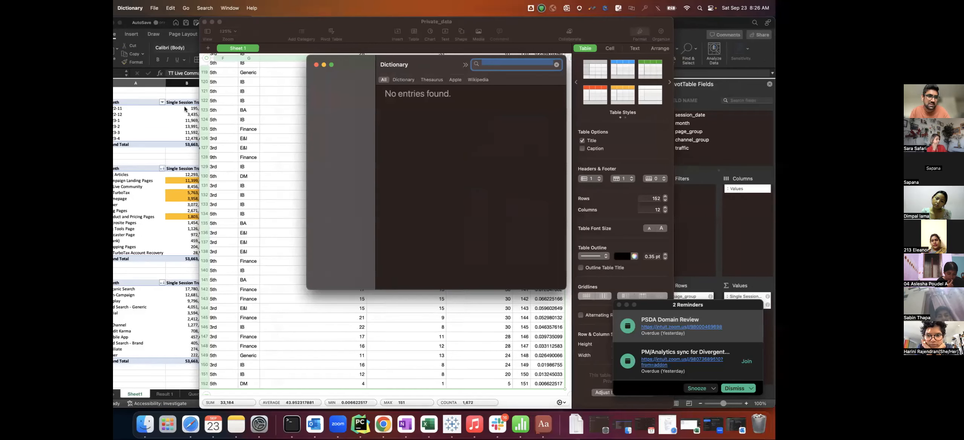
pyautogui.hotkey('ctrl', 'Right')
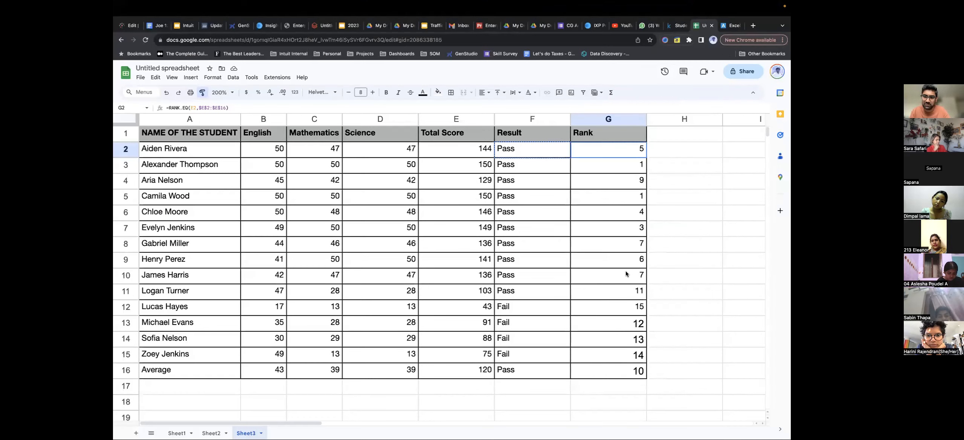
pyautogui.hotkey('ctrl', 'Left')
pyautogui.hotkey('ctrl', 'Right')
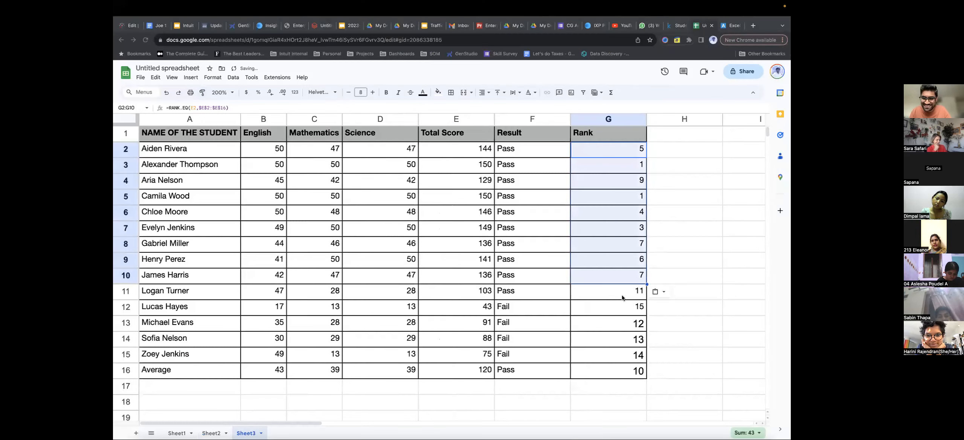
# Copy the formatting of G12 to the remaining rank cells G13:G16
pyautogui.click(625, 307)
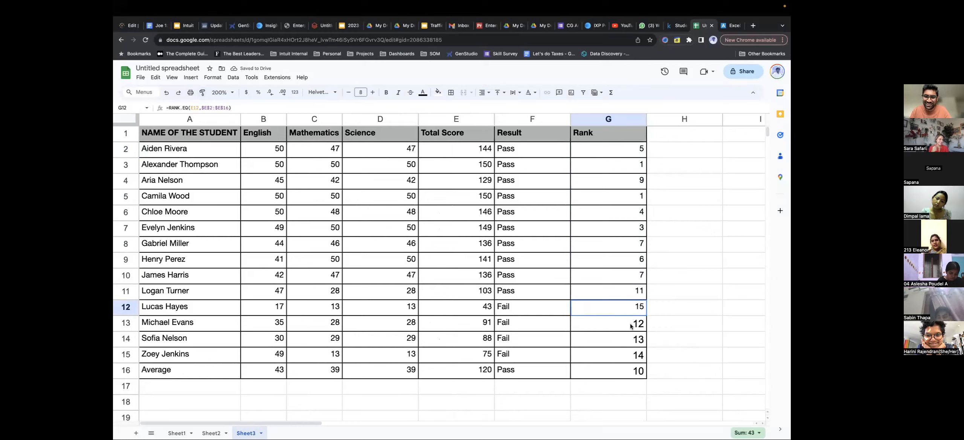
pyautogui.click(204, 92)
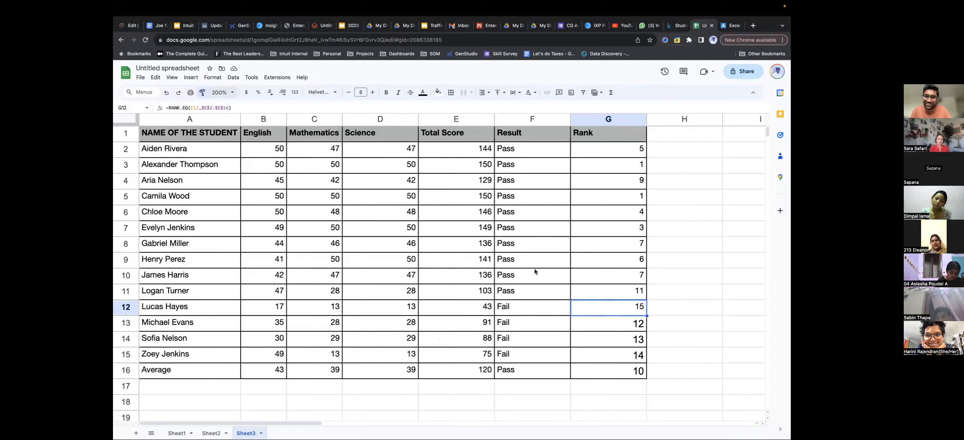
pyautogui.moveTo(634, 311); pyautogui.dragTo(630, 368)
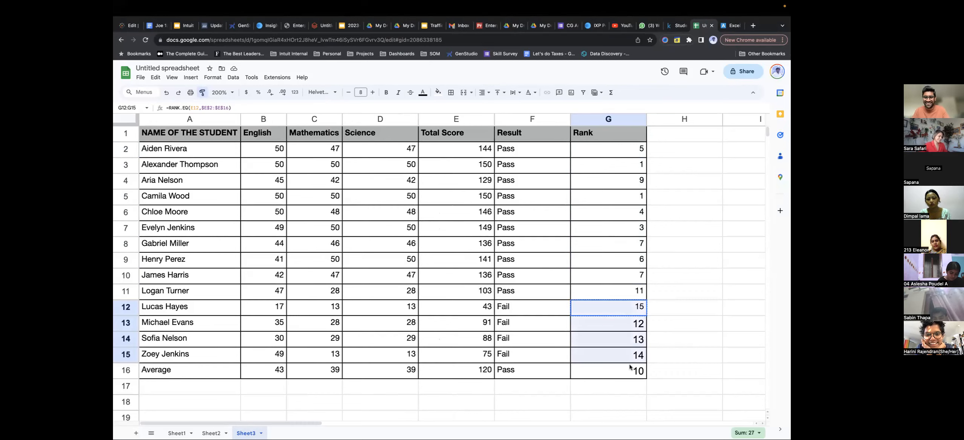
pyautogui.click(659, 292)
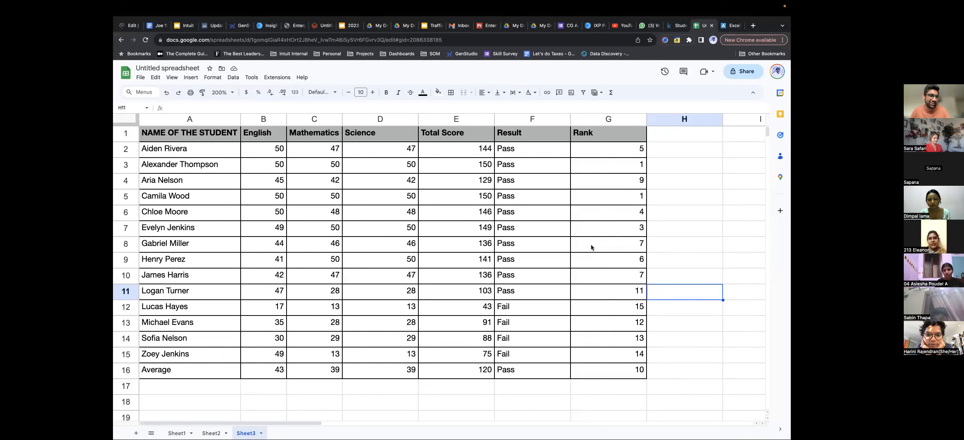
# Clear the contents of the Average row, A16:G16, leaving only the students in the ranking
pyautogui.click(198, 375)
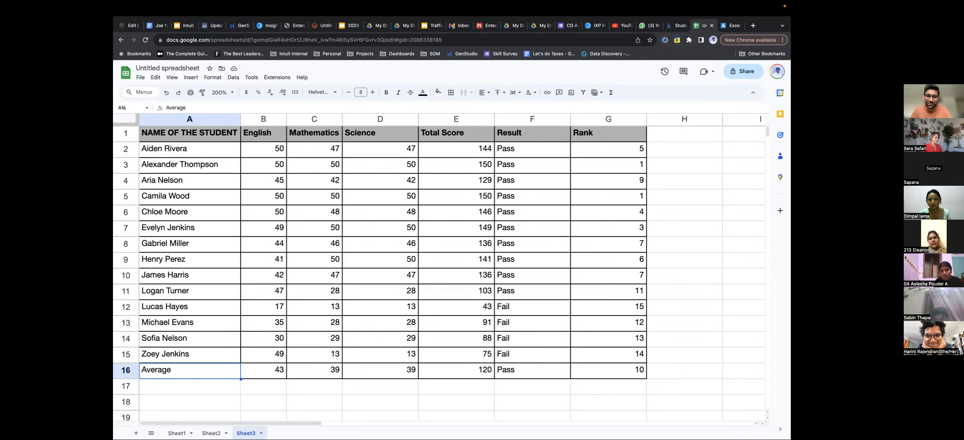
pyautogui.hotkey('shift', 'Right')
pyautogui.hotkey('shift', 'Right')
pyautogui.hotkey('shift', 'Right')
pyautogui.hotkey('shift', 'Right')
pyautogui.hotkey('shift', 'Right')
pyautogui.hotkey('shift', 'Right')
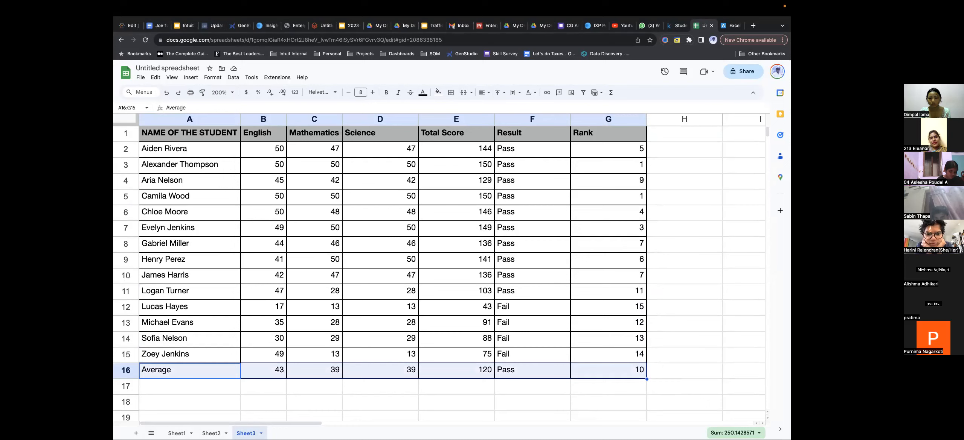
pyautogui.press('Delete')
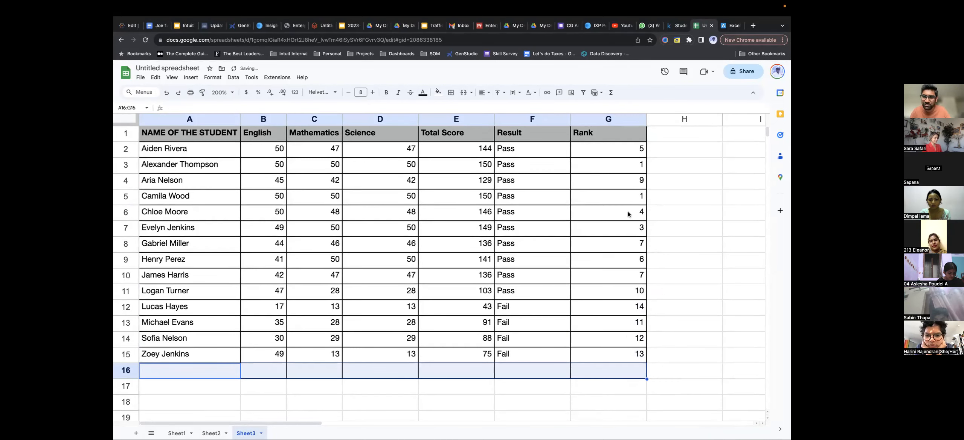
# Change the data range in G2's rank formula to $E$2:$E$15
pyautogui.click(628, 148)
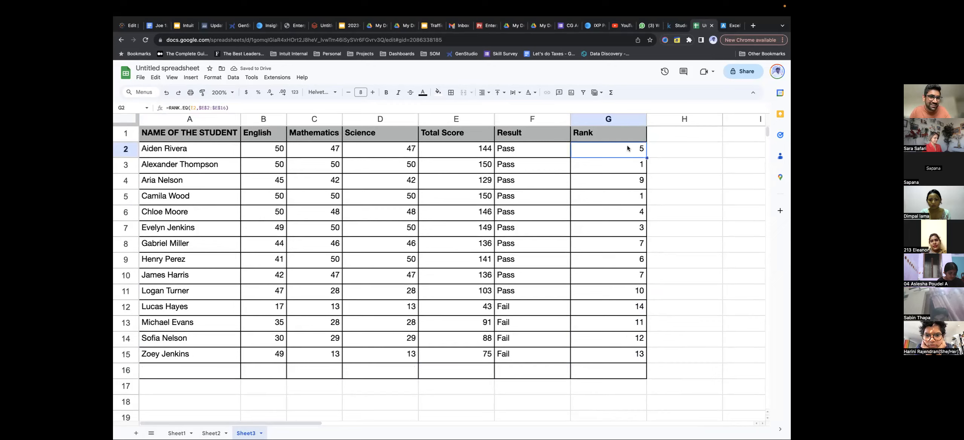
pyautogui.click(226, 108)
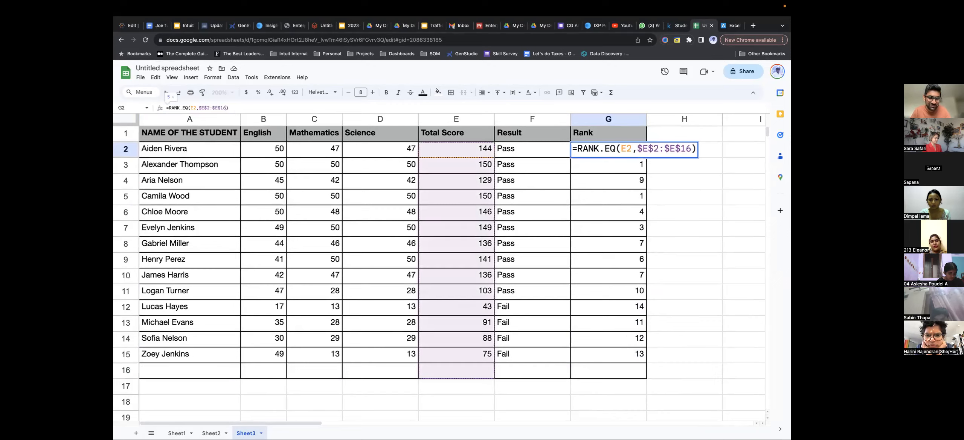
pyautogui.press('BackSpace')
pyautogui.write('5')
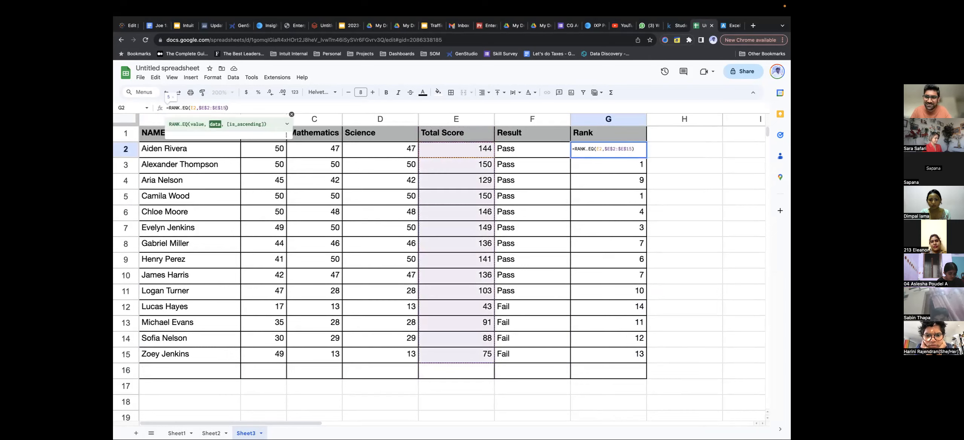
pyautogui.press('Return')
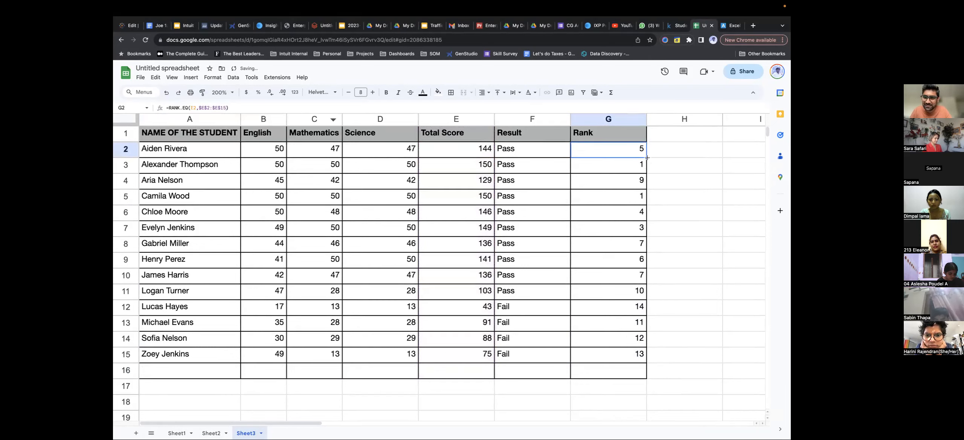
pyautogui.moveTo(644, 154); pyautogui.dragTo(684, 245)
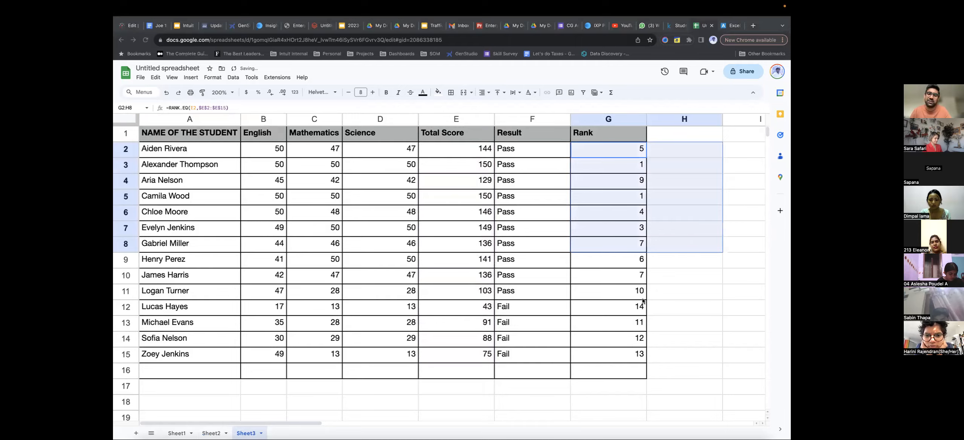
pyautogui.moveTo(642, 299); pyautogui.dragTo(632, 295)
pyautogui.hotkey('ctrl', 'Right')
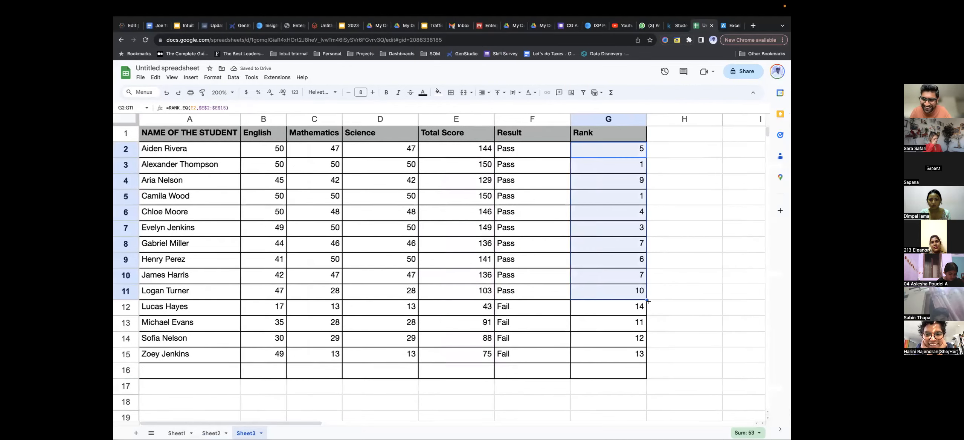
pyautogui.click(647, 302)
pyautogui.click(622, 260)
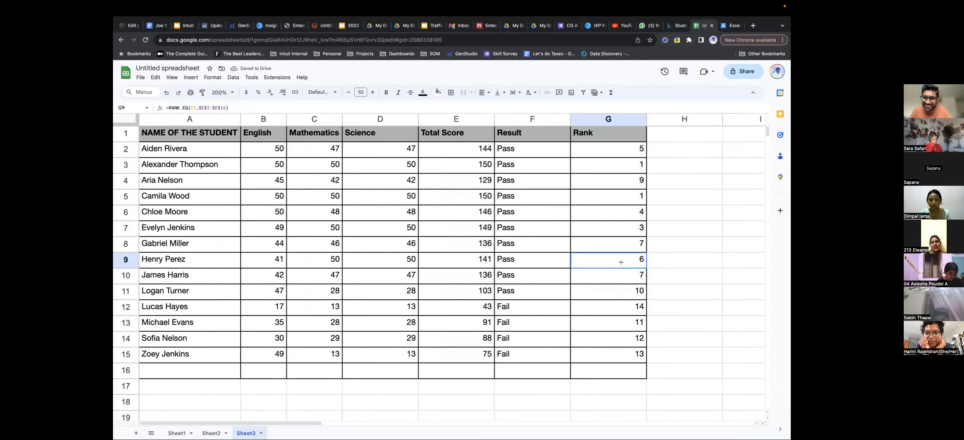
# Fill the corrected rank formula from G2 down through G15 so every student is ranked against $E$2:$E$15
pyautogui.click(616, 148)
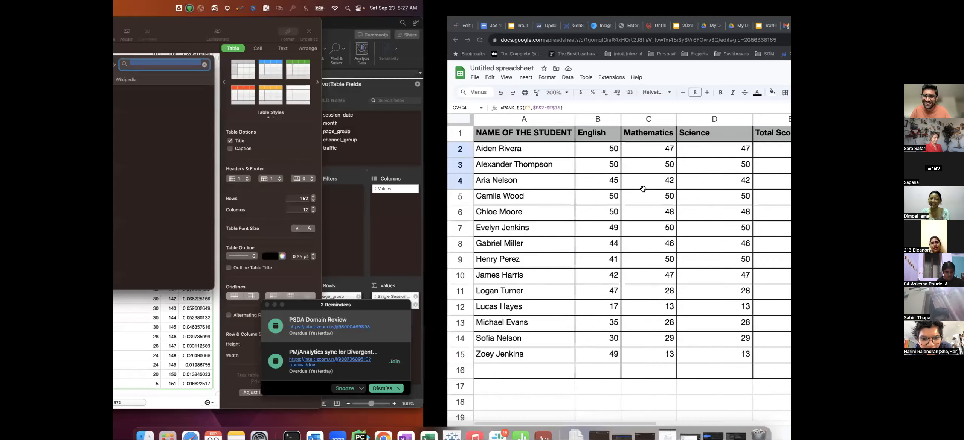
pyautogui.moveTo(646, 158); pyautogui.dragTo(648, 191)
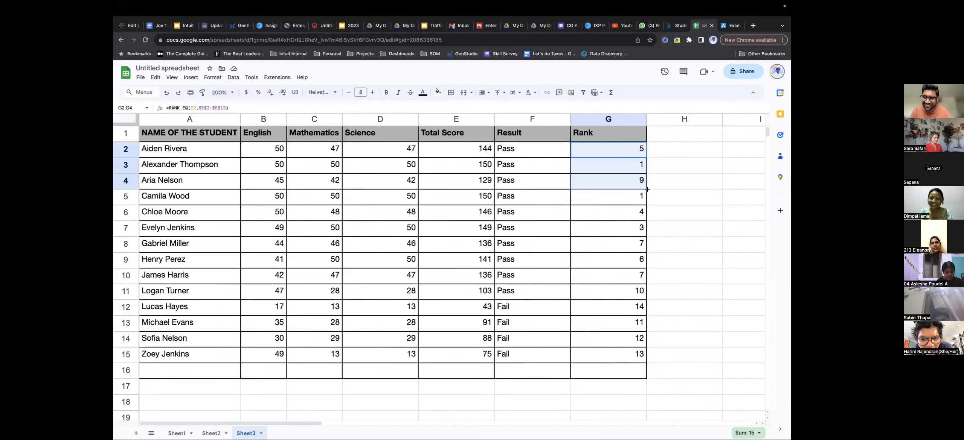
pyautogui.moveTo(647, 190); pyautogui.dragTo(645, 212)
pyautogui.moveTo(645, 241); pyautogui.dragTo(646, 256)
pyautogui.moveTo(647, 289); pyautogui.dragTo(647, 306)
pyautogui.moveTo(643, 341); pyautogui.dragTo(642, 363)
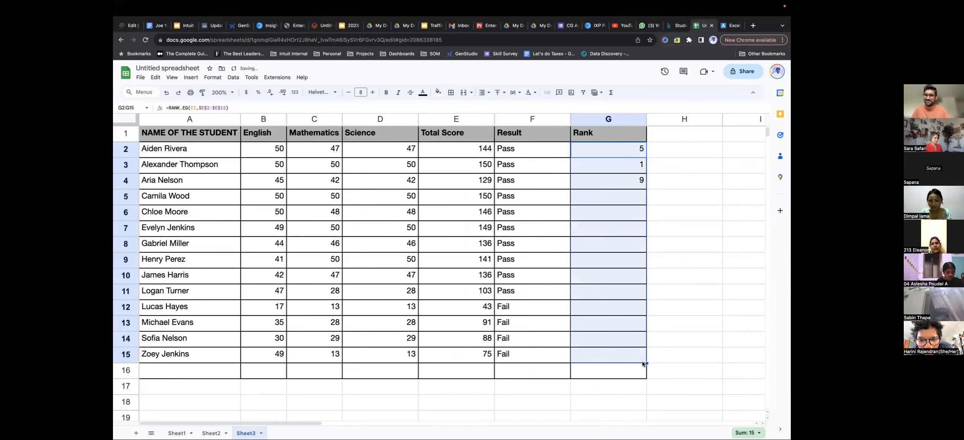
pyautogui.click(643, 324)
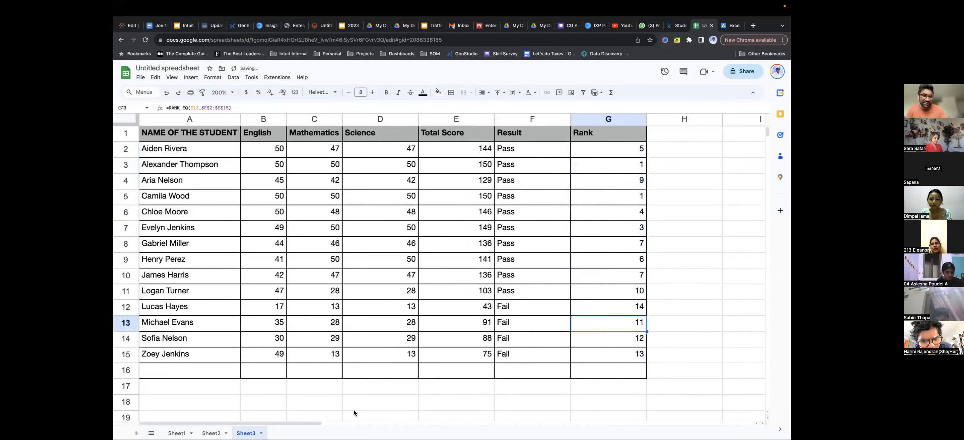
# Delete the empty row 16 beneath the last student record
pyautogui.click(125, 373)
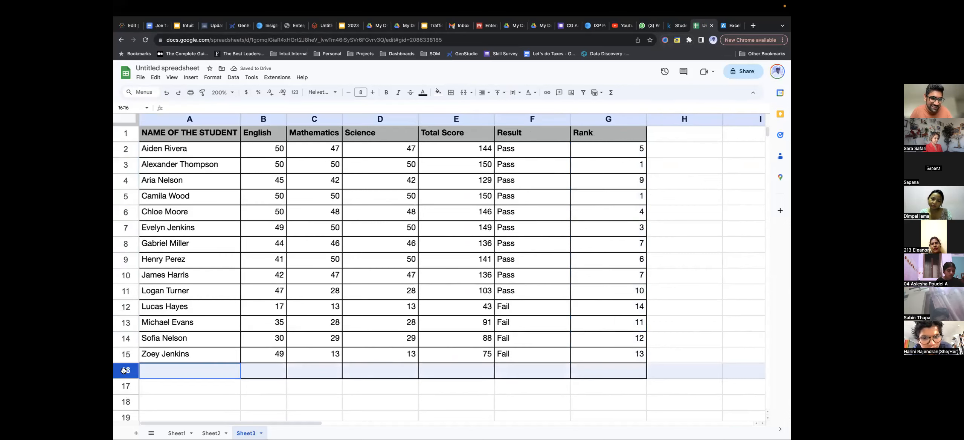
pyautogui.rightClick(125, 373)
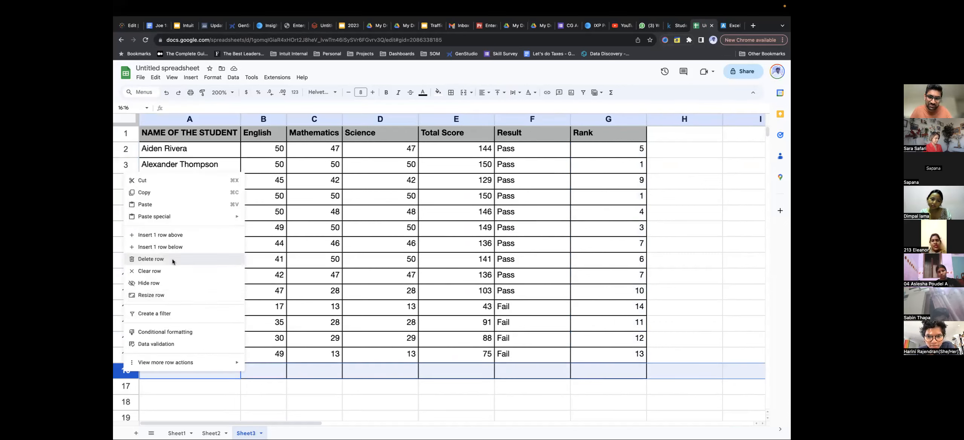
pyautogui.press('Escape')
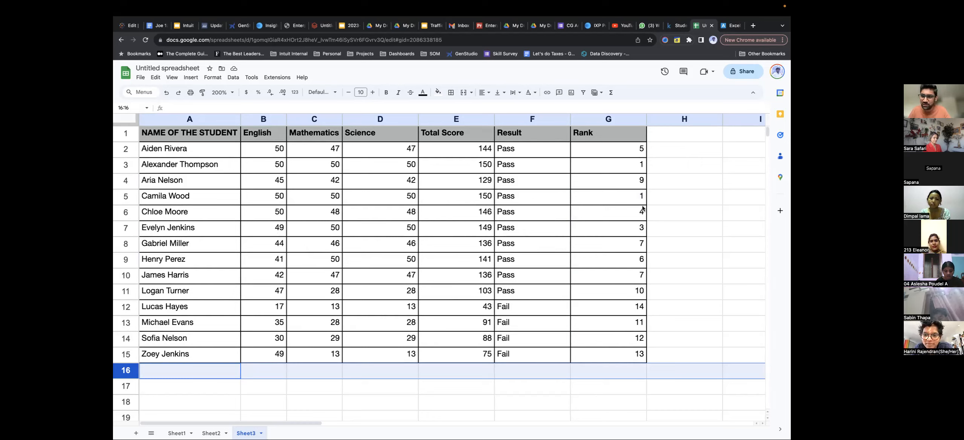
# Select the student records A2:G15 without the header row and bring up the range sorting choices
pyautogui.click(636, 154)
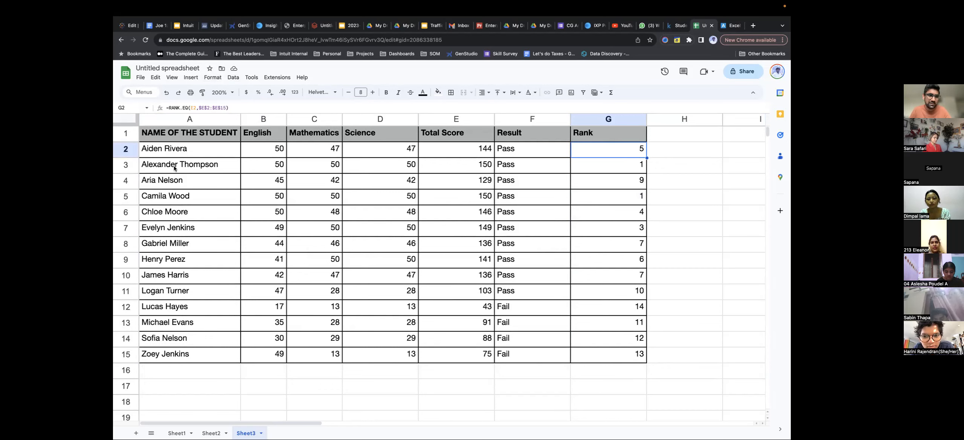
pyautogui.moveTo(181, 149); pyautogui.dragTo(492, 311)
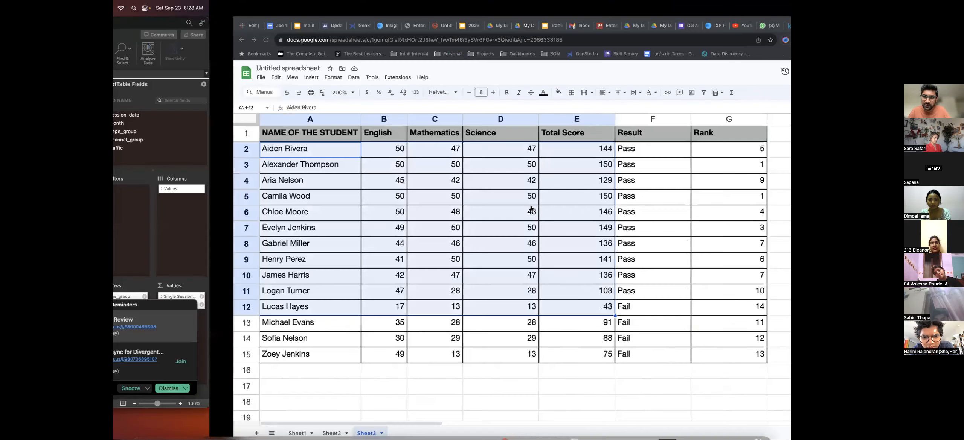
pyautogui.moveTo(617, 354); pyautogui.dragTo(204, 149)
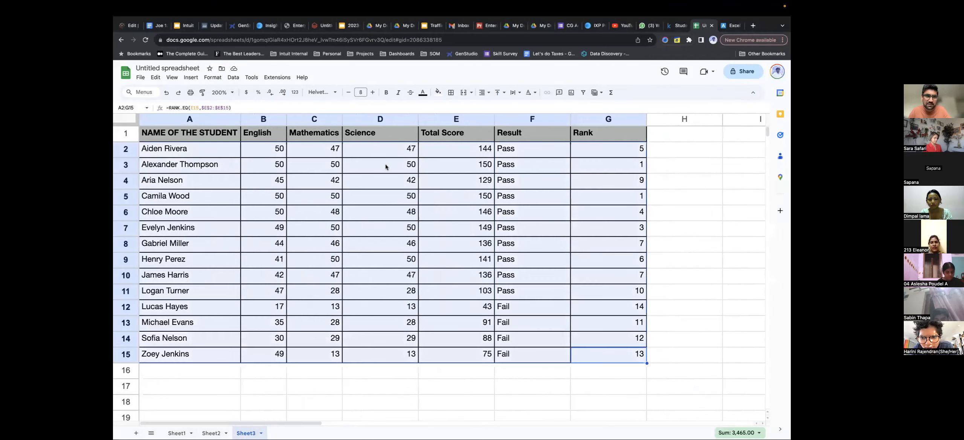
pyautogui.click(234, 78)
pyautogui.moveTo(287, 108)
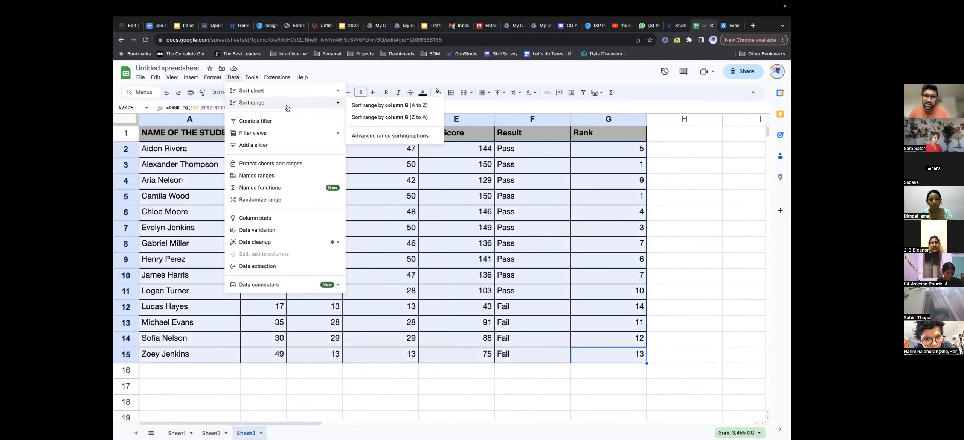